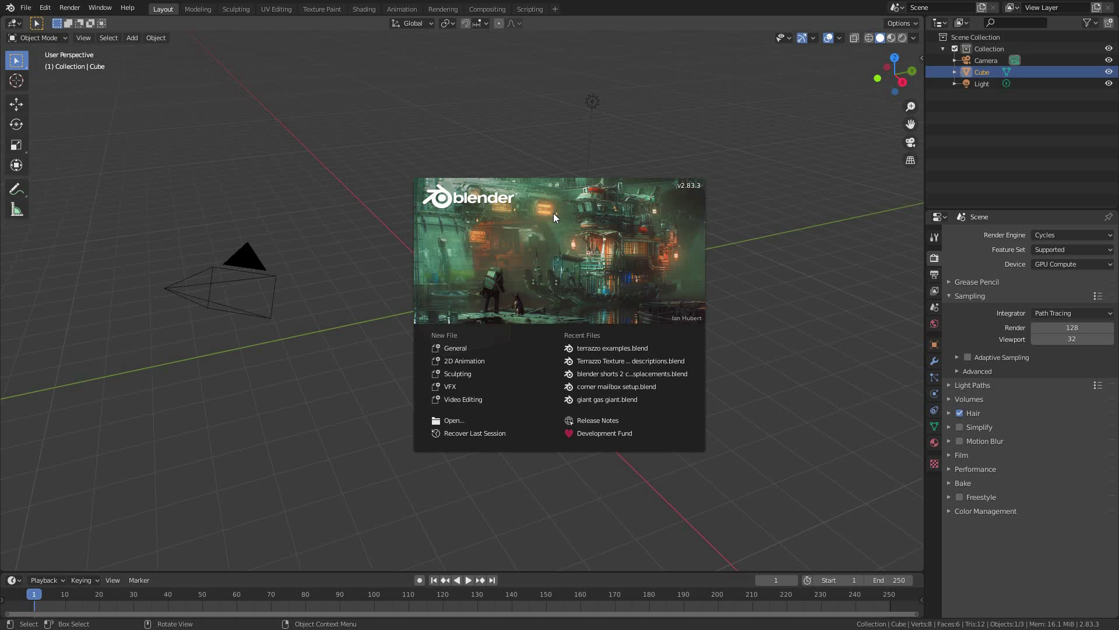
Dismiss the splash screen, orbit around the default cube, and put it into Edit Mode.
{"action": "left_click", "coordinate": [528, 217]}
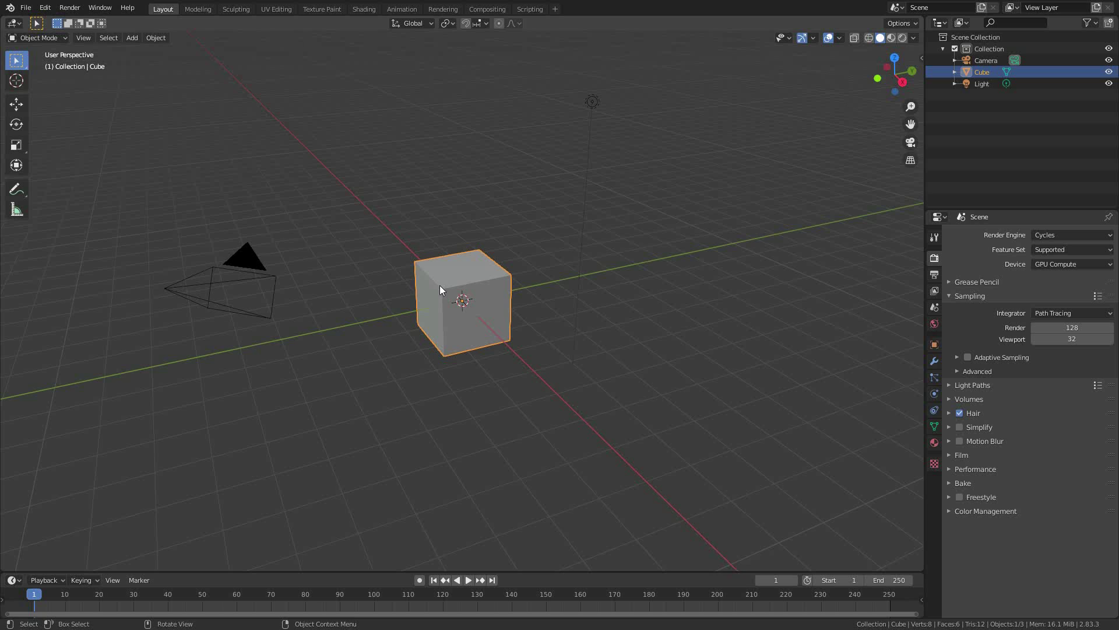
{"action": "middle_click_drag", "start_coordinate": [440, 285], "coordinate": [495, 293]}
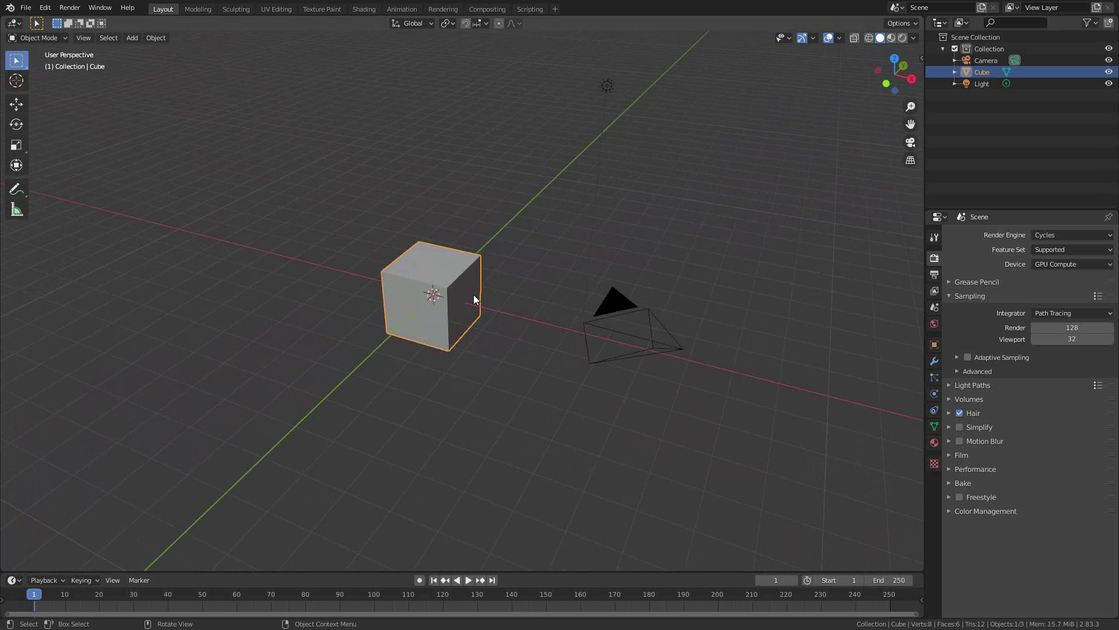
{"action": "key", "text": "Tab"}
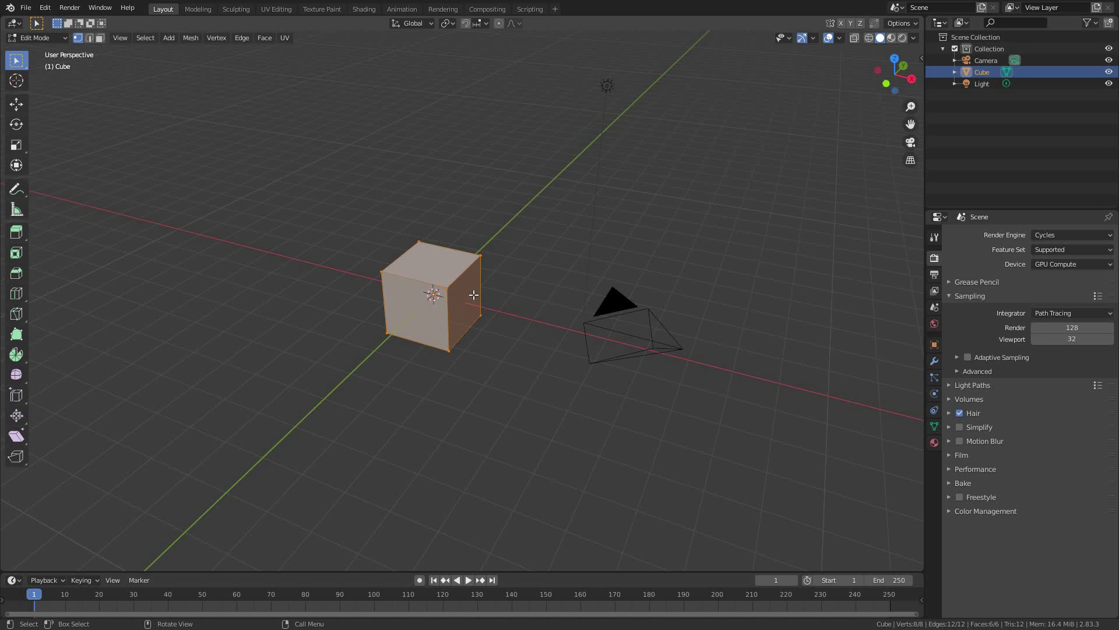
Return to Object Mode and expand the Scene Units panel showing Metric and Meters.
{"action": "key", "text": "Tab"}
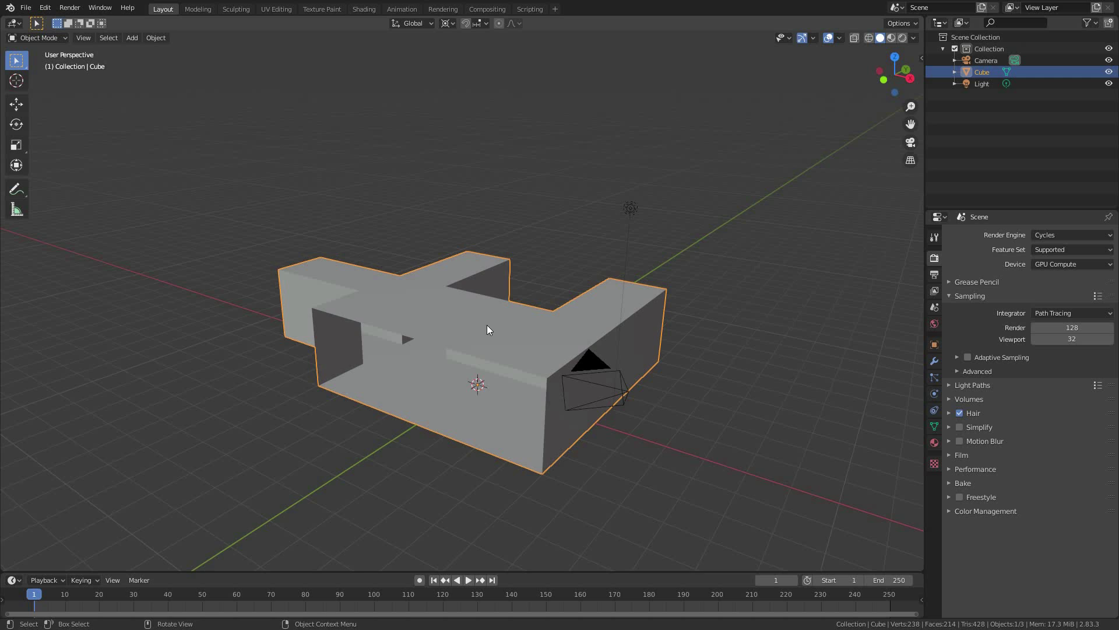
{"action": "middle_click_drag", "start_coordinate": [487, 324], "coordinate": [496, 324]}
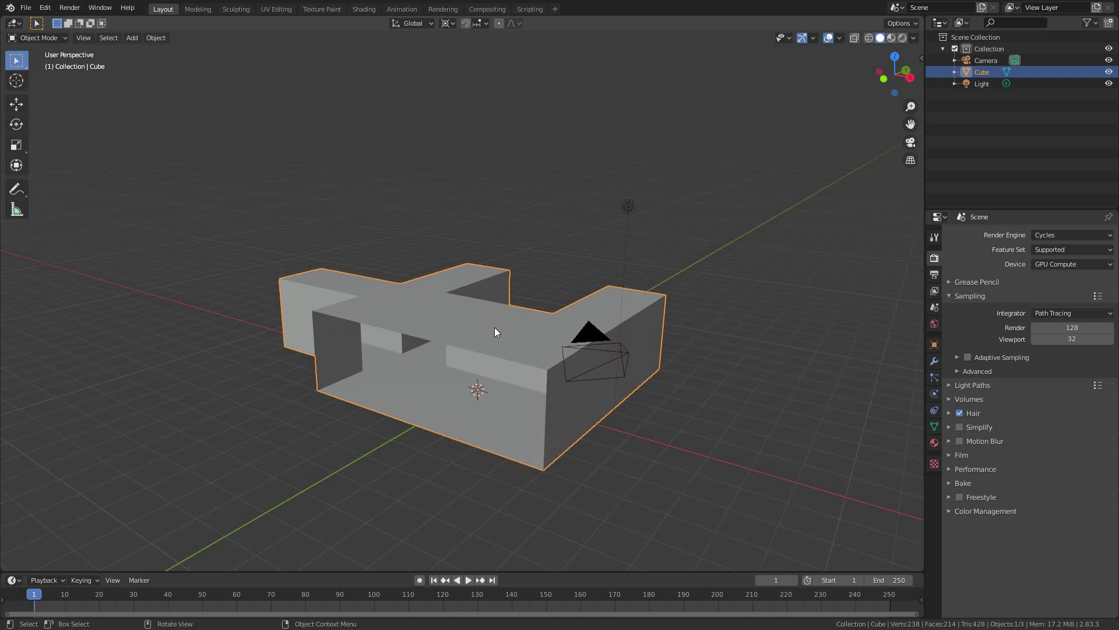
{"action": "middle_click_drag", "start_coordinate": [494, 328], "coordinate": [519, 329]}
{"action": "left_click", "coordinate": [934, 323]}
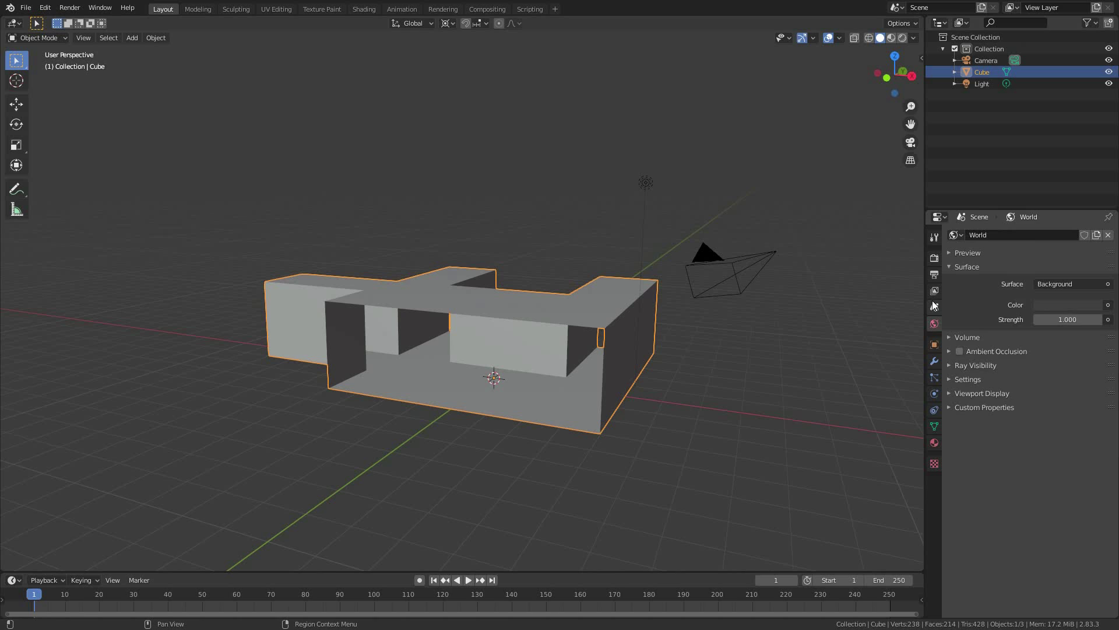
{"action": "left_click", "coordinate": [934, 291]}
{"action": "left_click", "coordinate": [933, 307]}
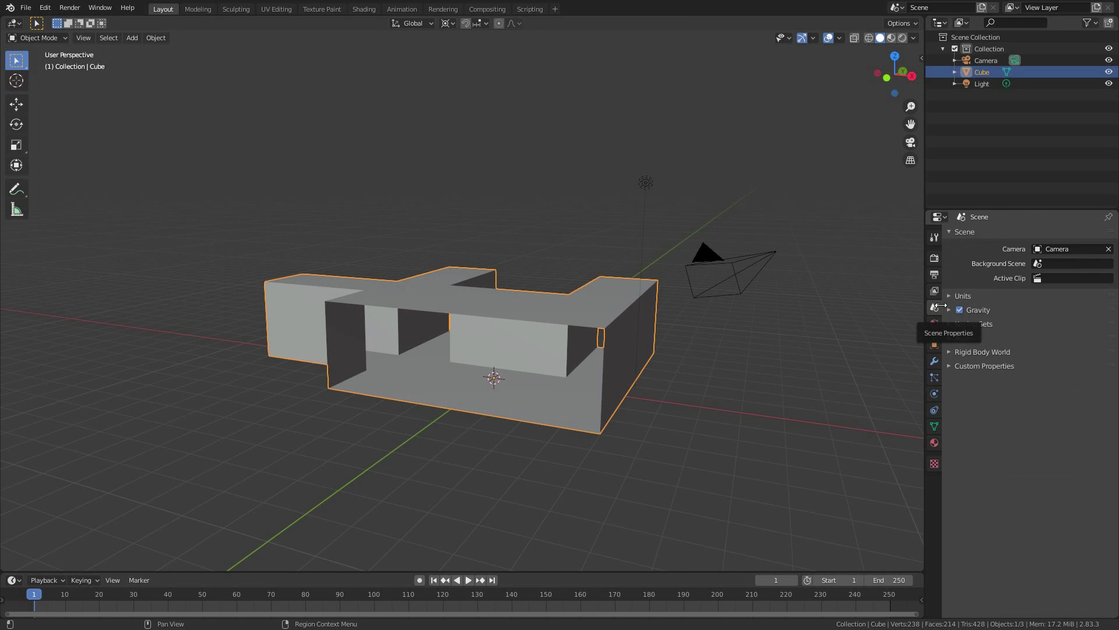
{"action": "left_click", "coordinate": [953, 297]}
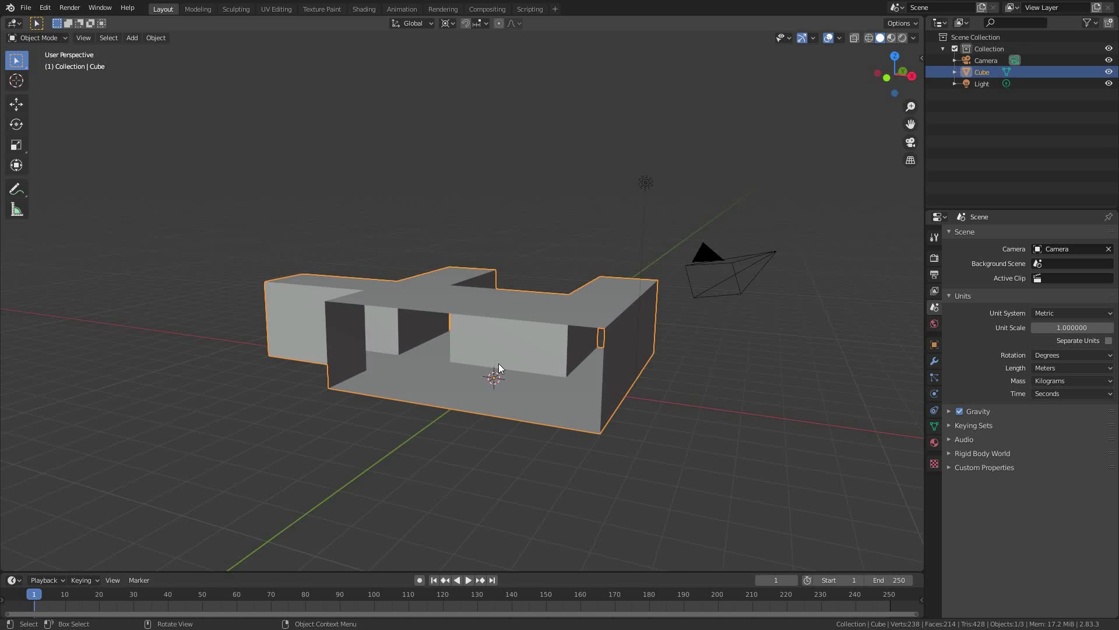
Check the room from the front view, orbit back to perspective, and select the camera.
{"action": "middle_click_drag", "start_coordinate": [498, 363], "coordinate": [544, 358]}
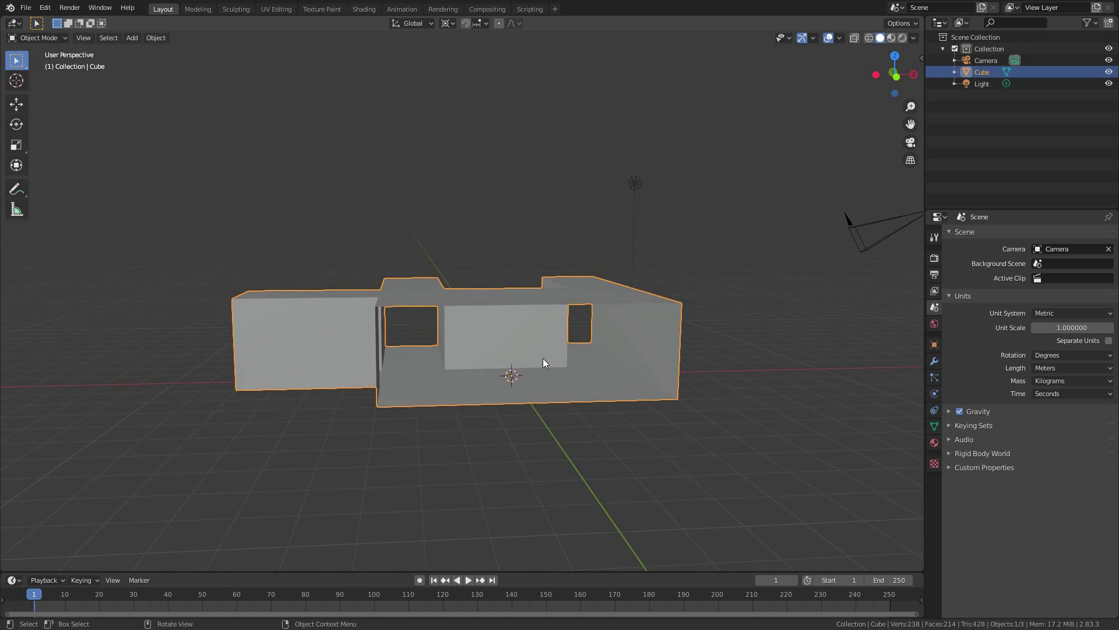
{"action": "key", "text": "KP_1"}
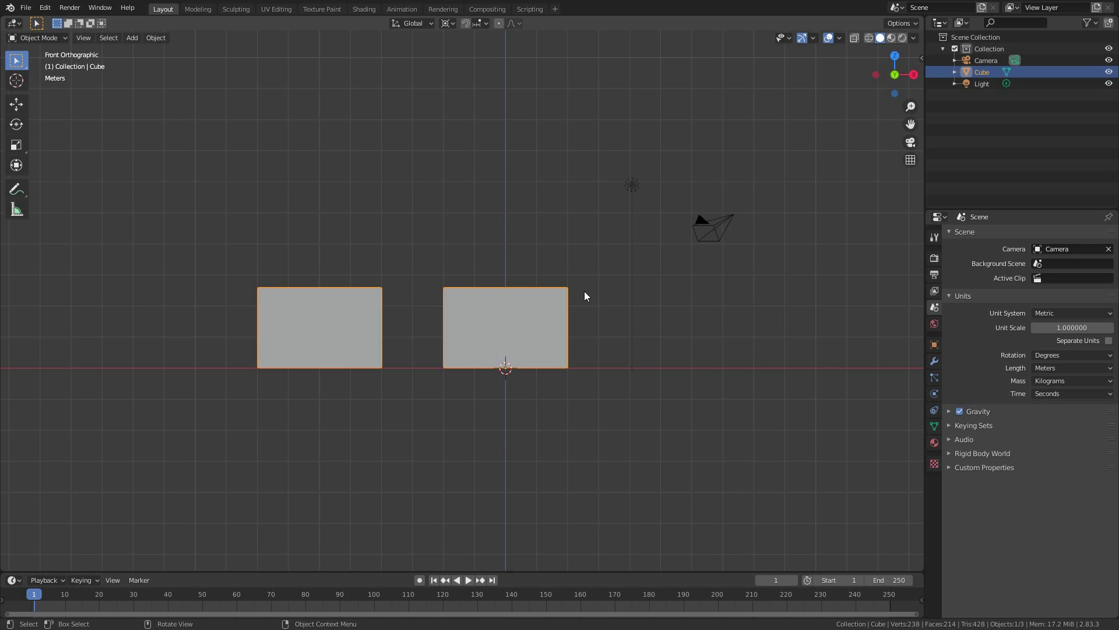
{"action": "middle_click_drag", "start_coordinate": [585, 292], "coordinate": [499, 338]}
{"action": "scroll", "coordinate": [518, 327], "scroll_direction": "up", "scroll_amount": 5}
{"action": "scroll", "coordinate": [519, 331], "scroll_direction": "down", "scroll_amount": 6}
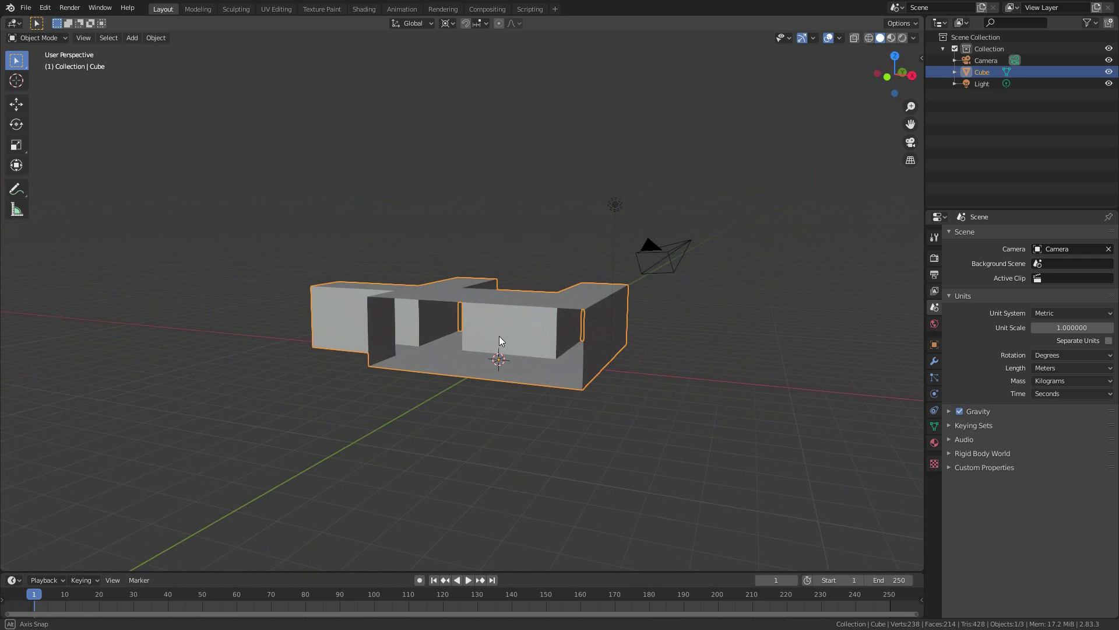
{"action": "left_click", "coordinate": [653, 245]}
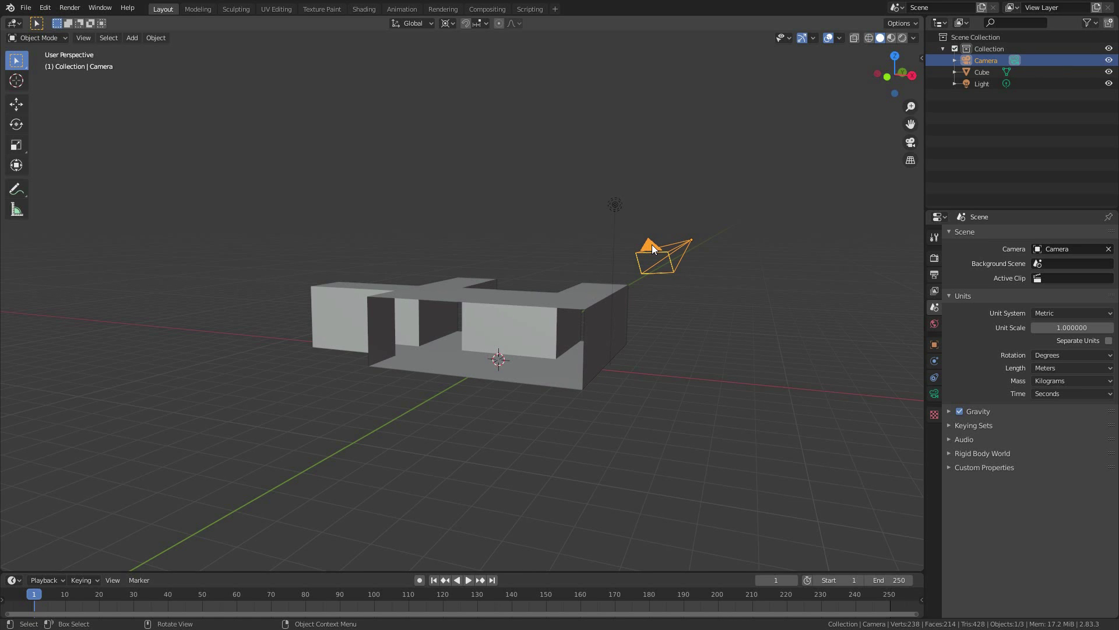
Walk the camera into the room to frame the back wall, then edit the room mesh.
{"action": "key", "text": "KP_0"}
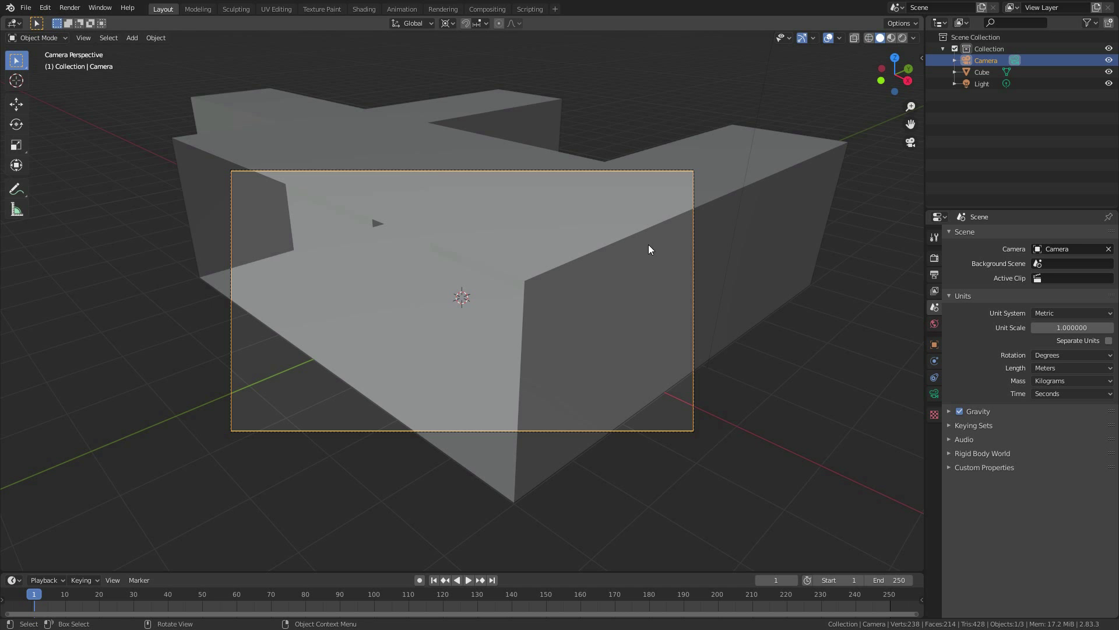
{"action": "key", "text": "shift+grave"}
{"action": "key", "text": "w"}
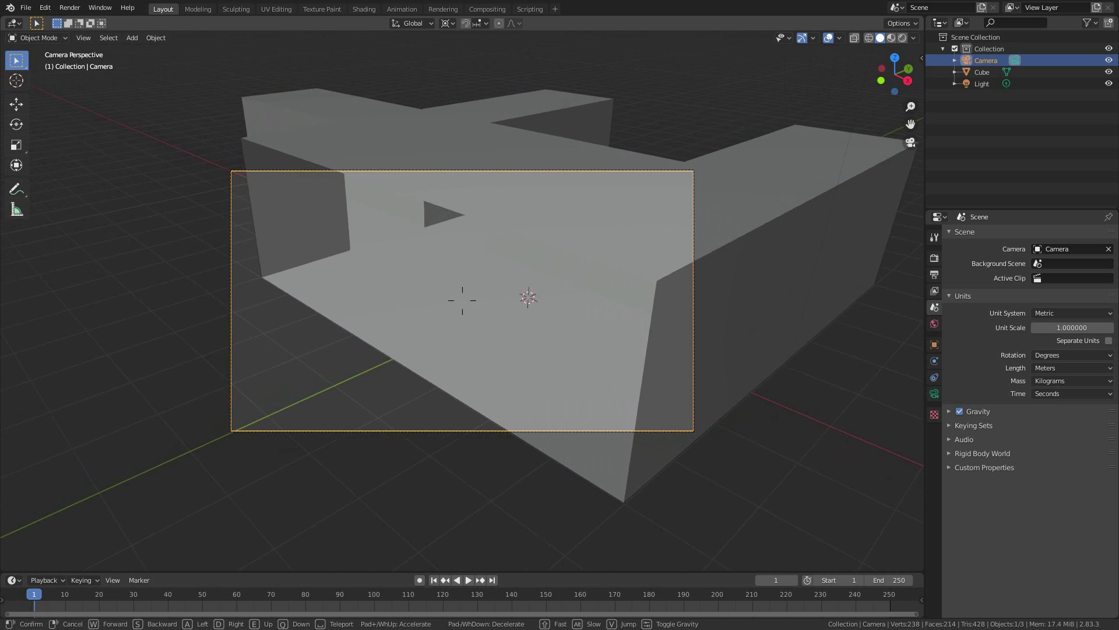
{"action": "key", "text": "w"}
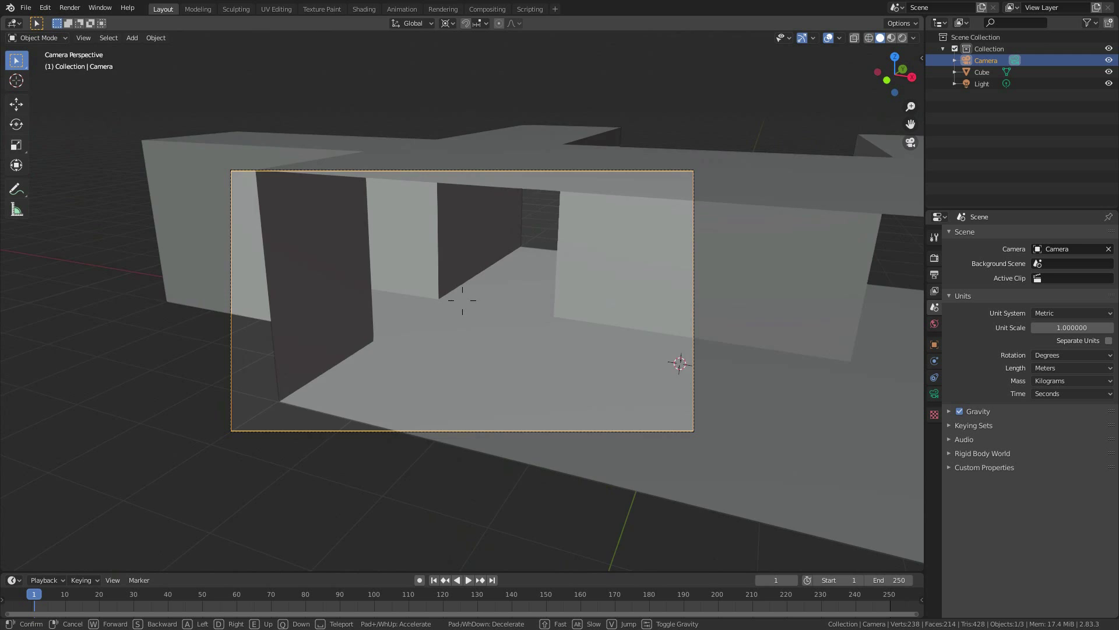
{"action": "key", "text": "s"}
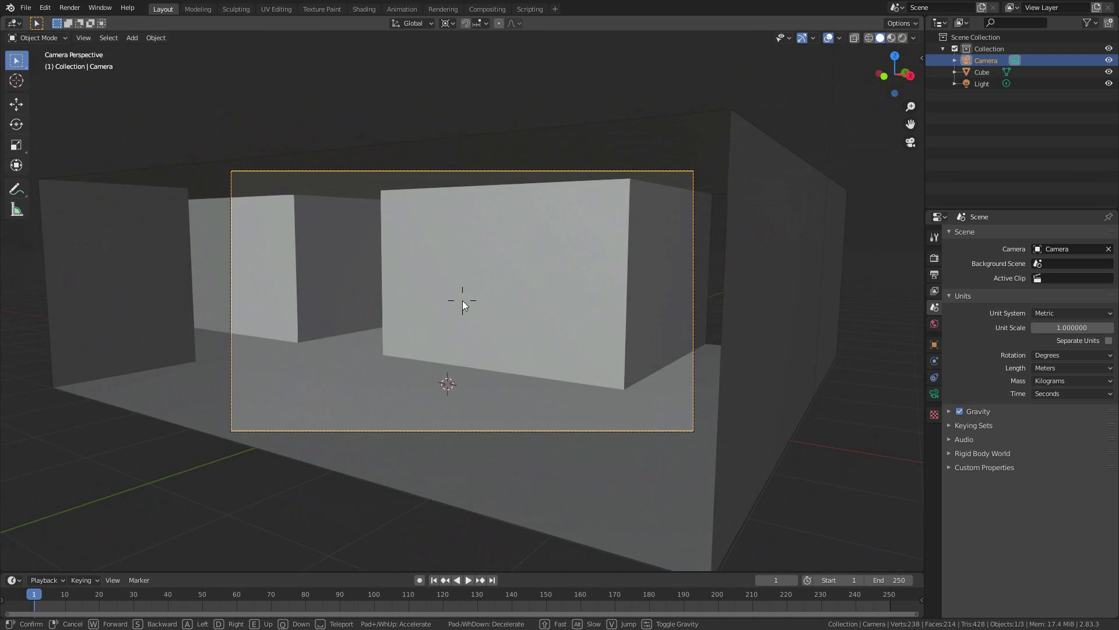
{"action": "left_click", "coordinate": [463, 301]}
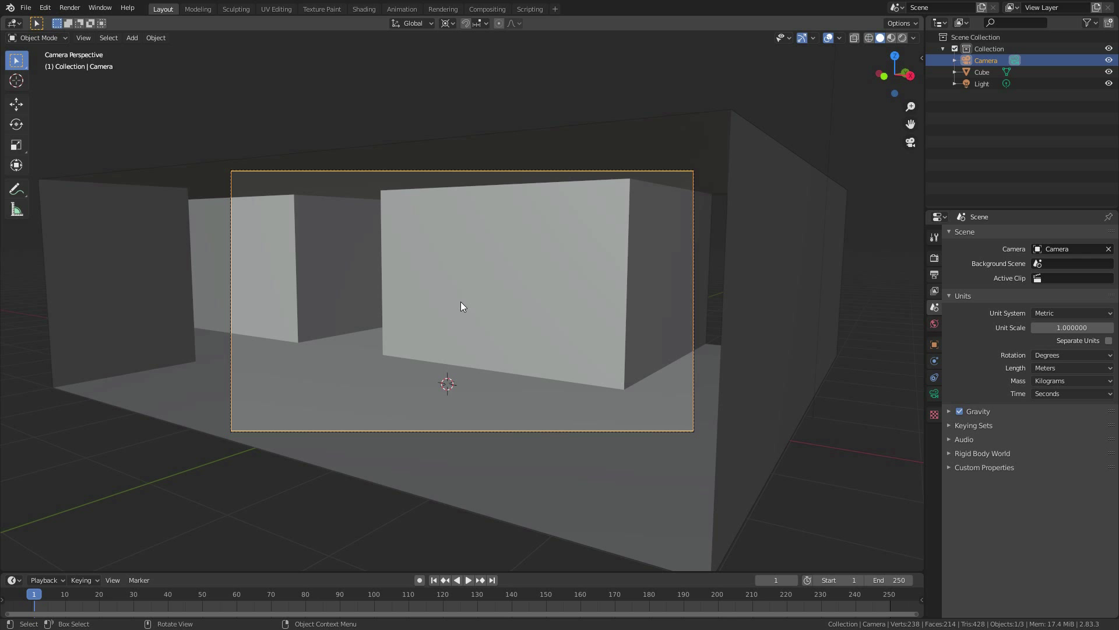
{"action": "left_click", "coordinate": [461, 302]}
{"action": "key", "text": "Tab"}
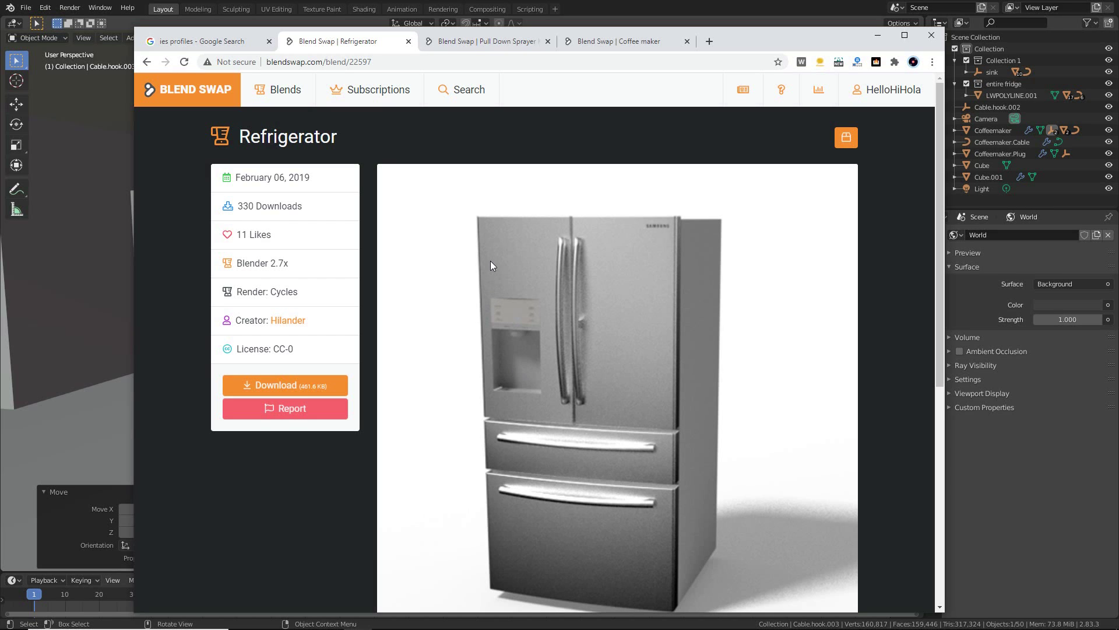
Browse the Blend Swap Pull Down Sprayer Kitchen Faucet page, then scroll the Coffee maker page.
{"action": "left_click", "coordinate": [490, 40]}
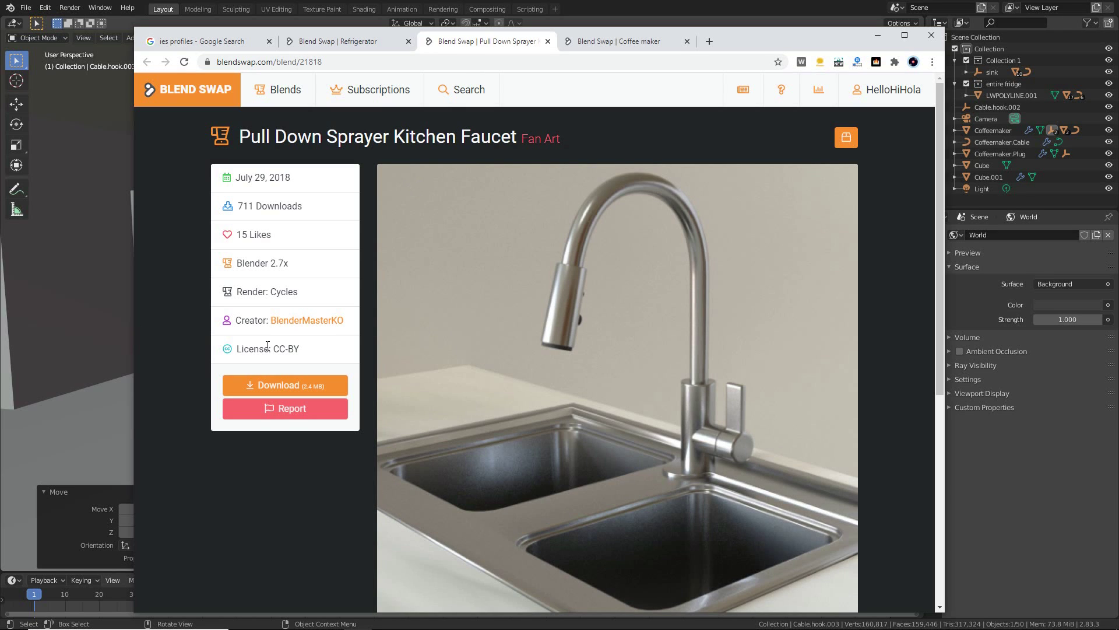
{"action": "left_click", "coordinate": [601, 42]}
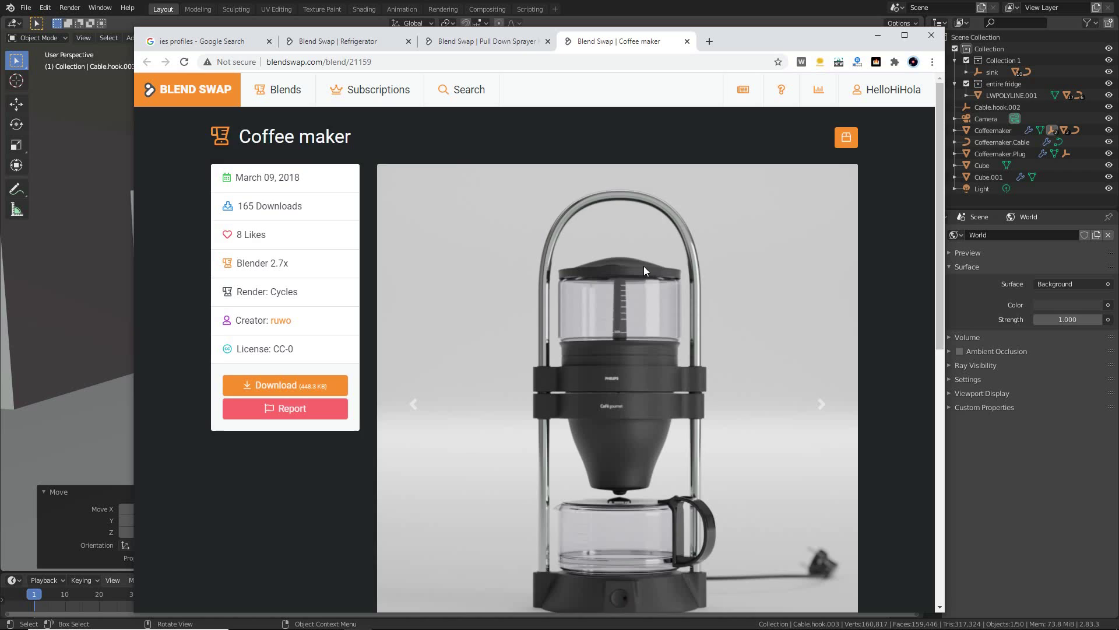
{"action": "scroll", "coordinate": [644, 266], "scroll_direction": "down", "scroll_amount": 1}
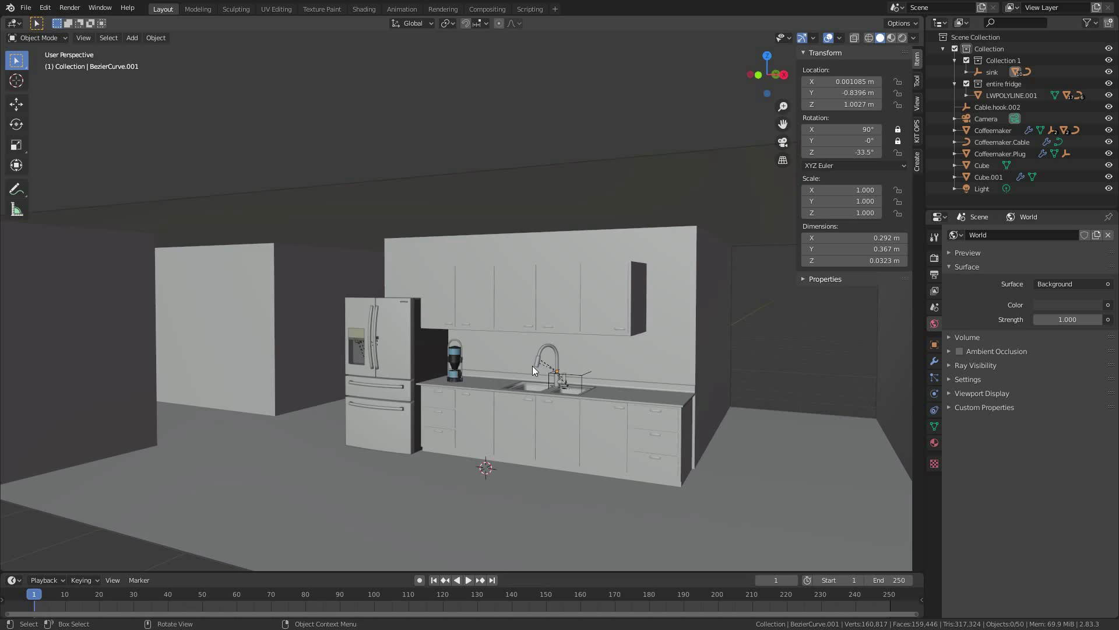
View the furnished kitchen through the camera with the sidebar hidden and Rendered shading on.
{"action": "middle_click_drag", "start_coordinate": [533, 365], "coordinate": [542, 415]}
{"action": "key", "text": "KP_0"}
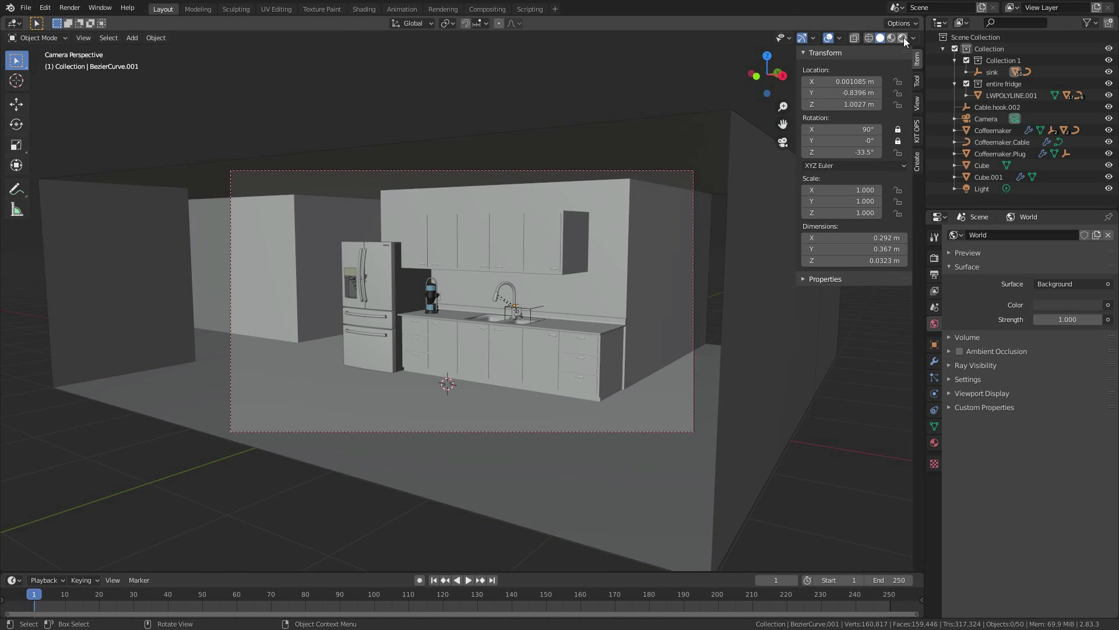
{"action": "key", "text": "n"}
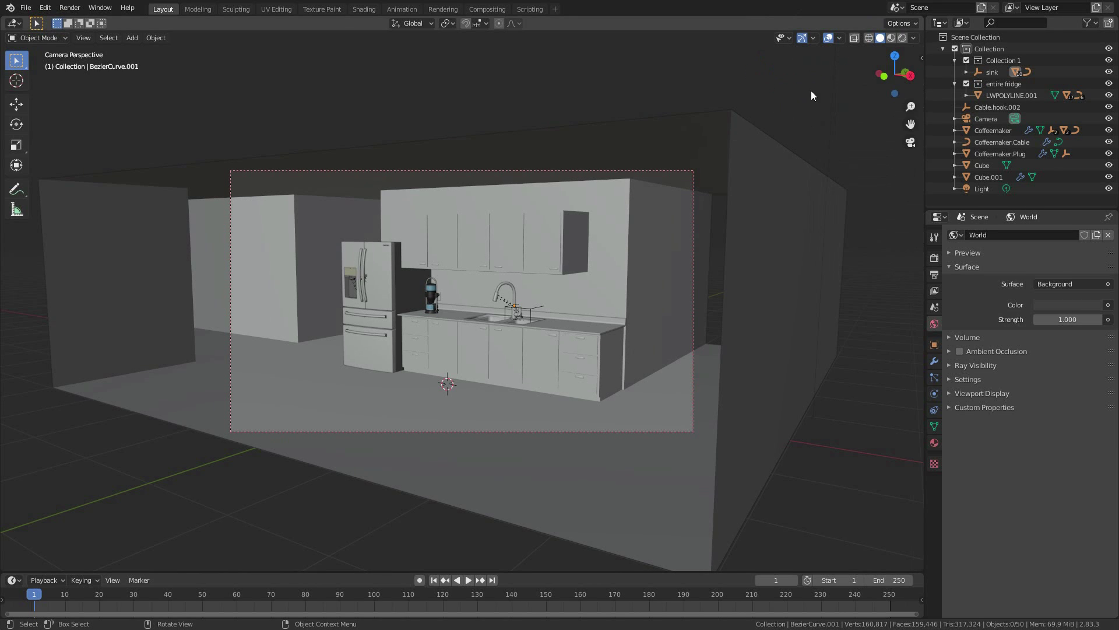
{"action": "left_click", "coordinate": [902, 37]}
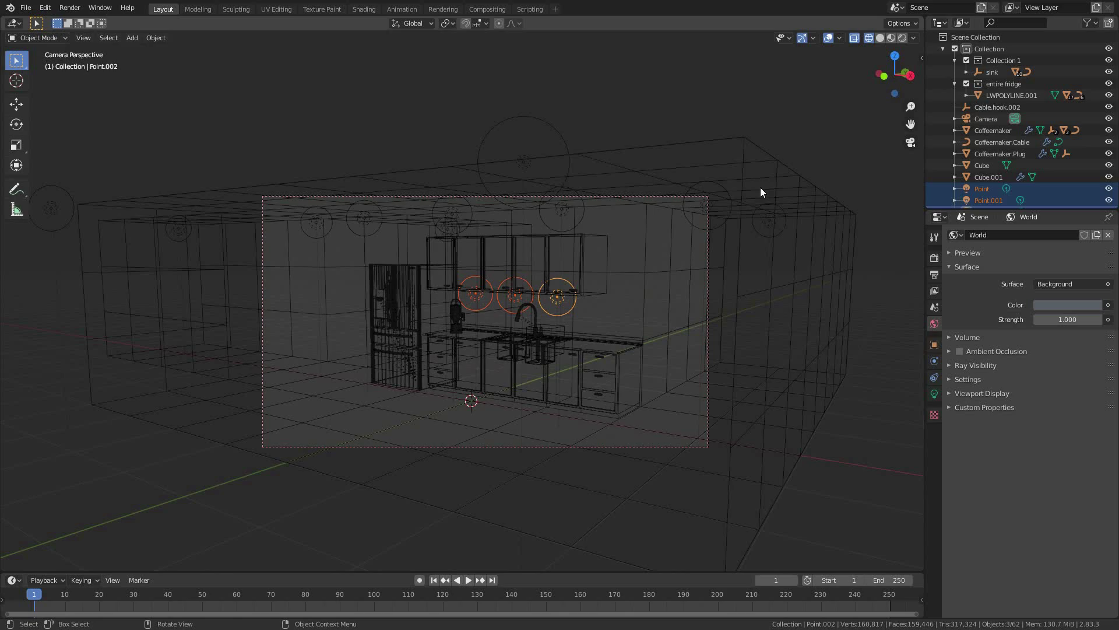
Review the rendered kitchen with overlays briefly turned off, then back on.
{"action": "left_click", "coordinate": [903, 38]}
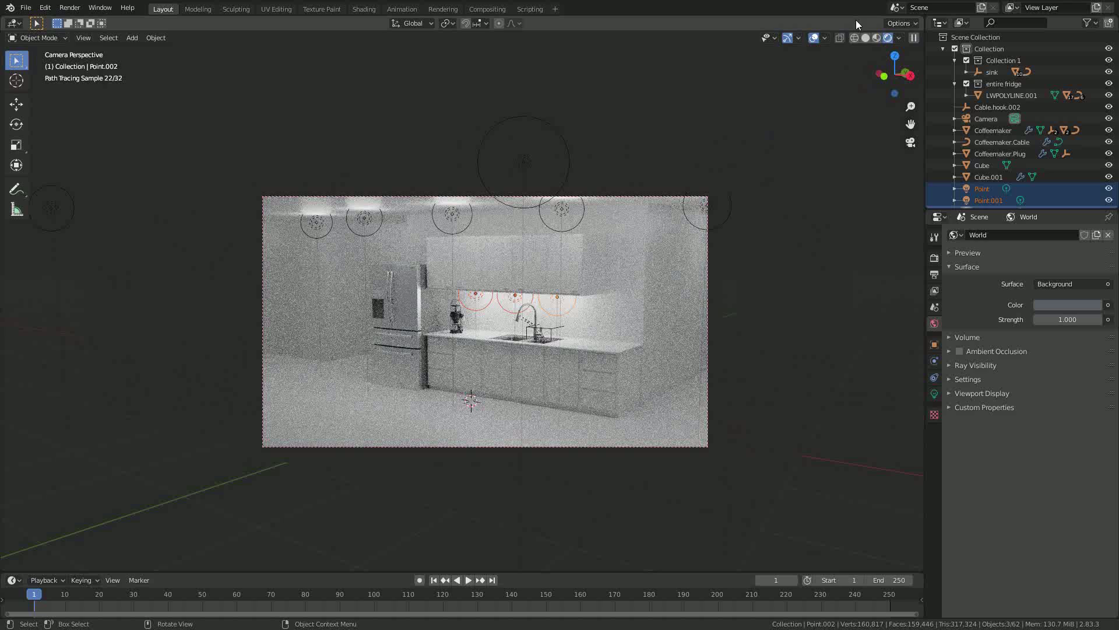
{"action": "left_click", "coordinate": [816, 38]}
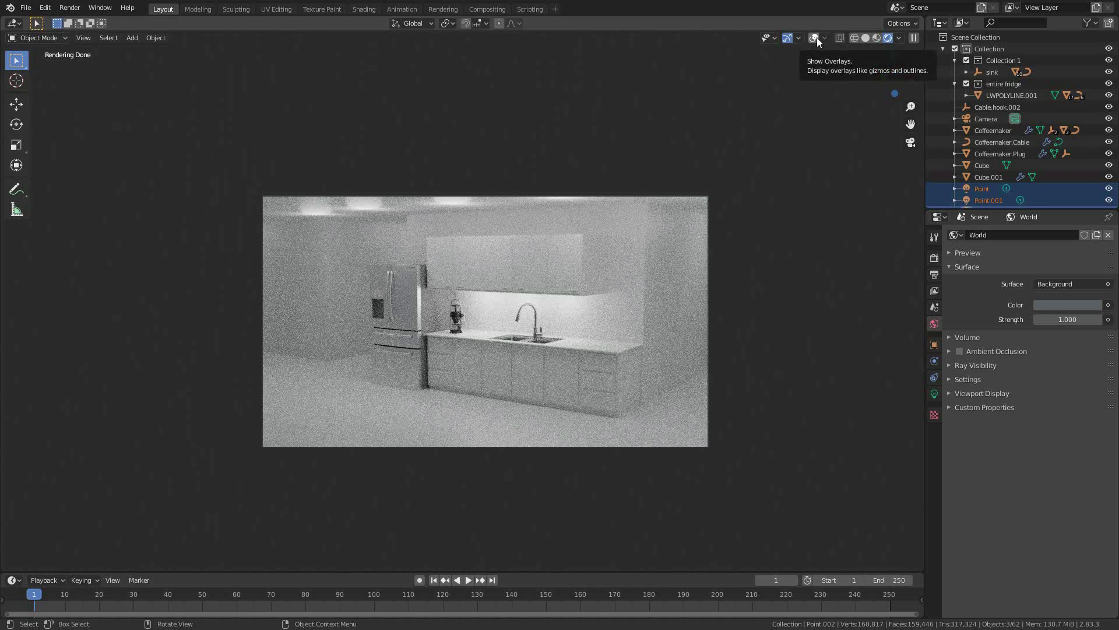
{"action": "left_click", "coordinate": [817, 38]}
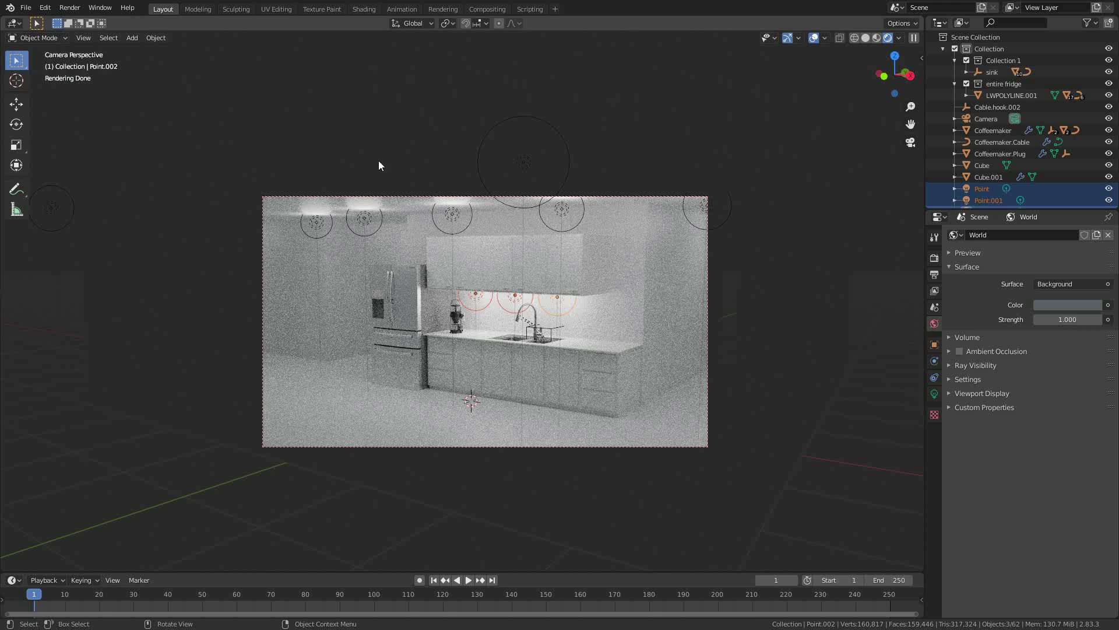
Change the light above the sink from a point light into a Spot light.
{"action": "left_click", "coordinate": [480, 298]}
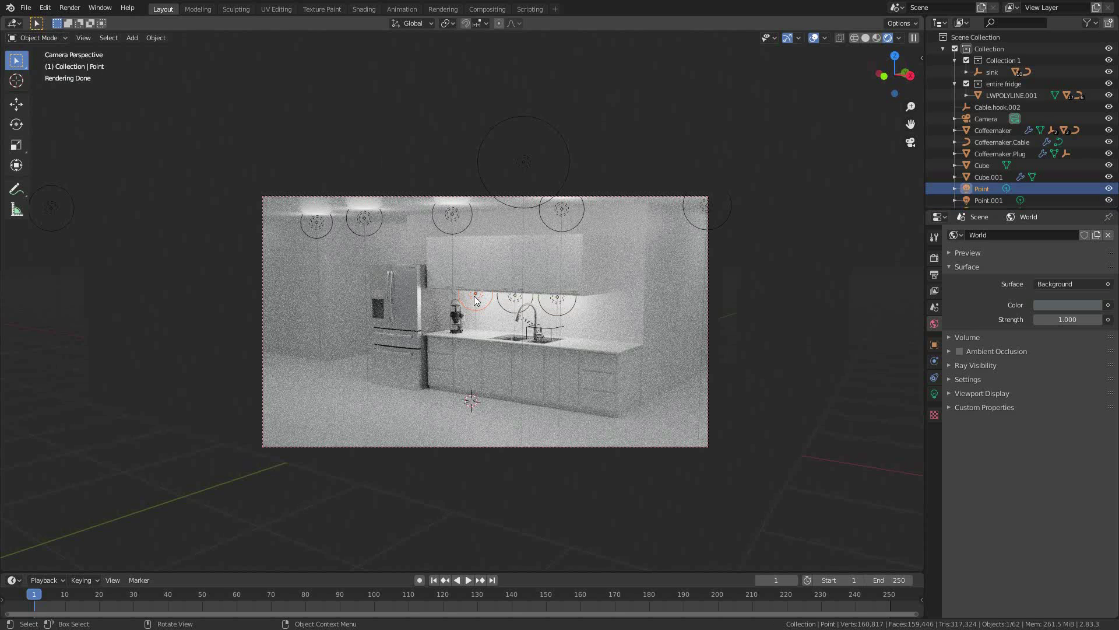
{"action": "left_click", "coordinate": [933, 394]}
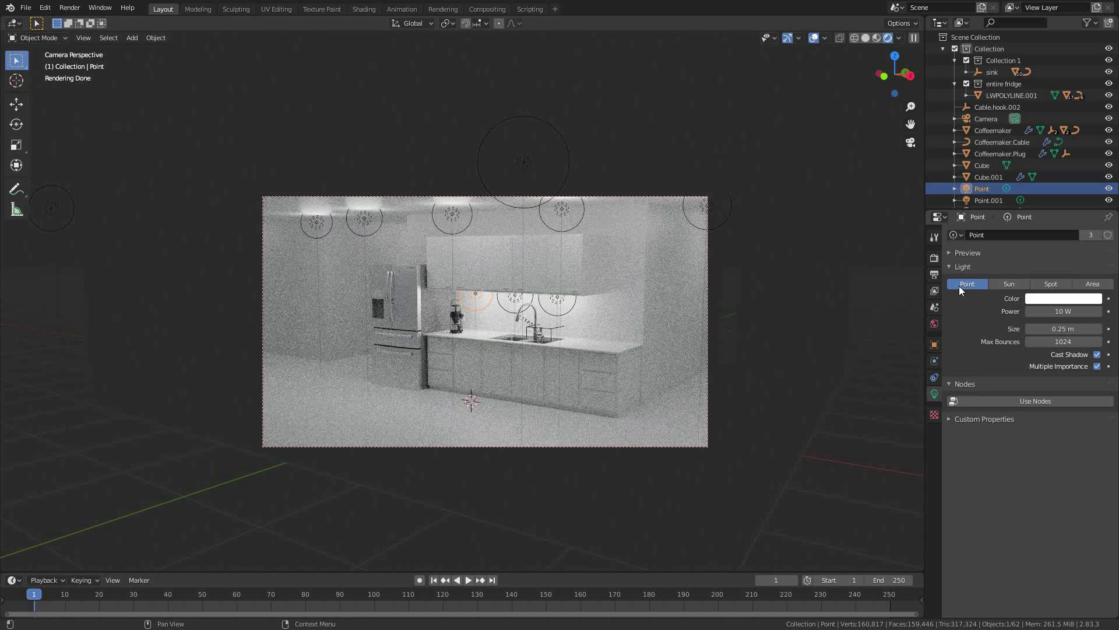
{"action": "left_click", "coordinate": [1050, 283]}
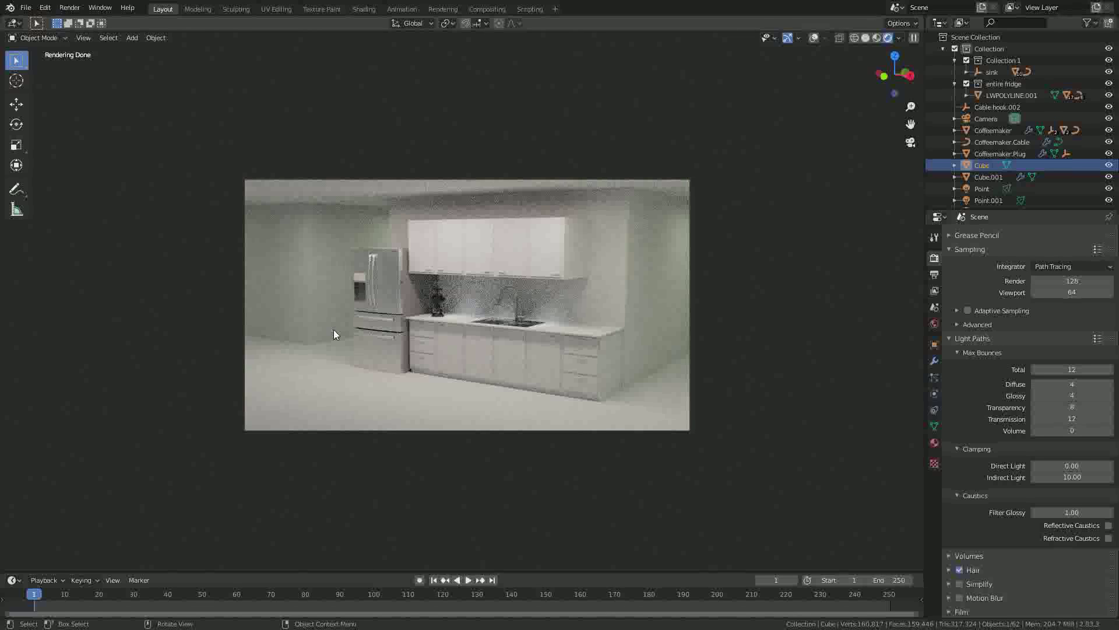
Lower the overhead area light's power from 25 W to 10 W.
{"action": "left_click", "coordinate": [814, 38]}
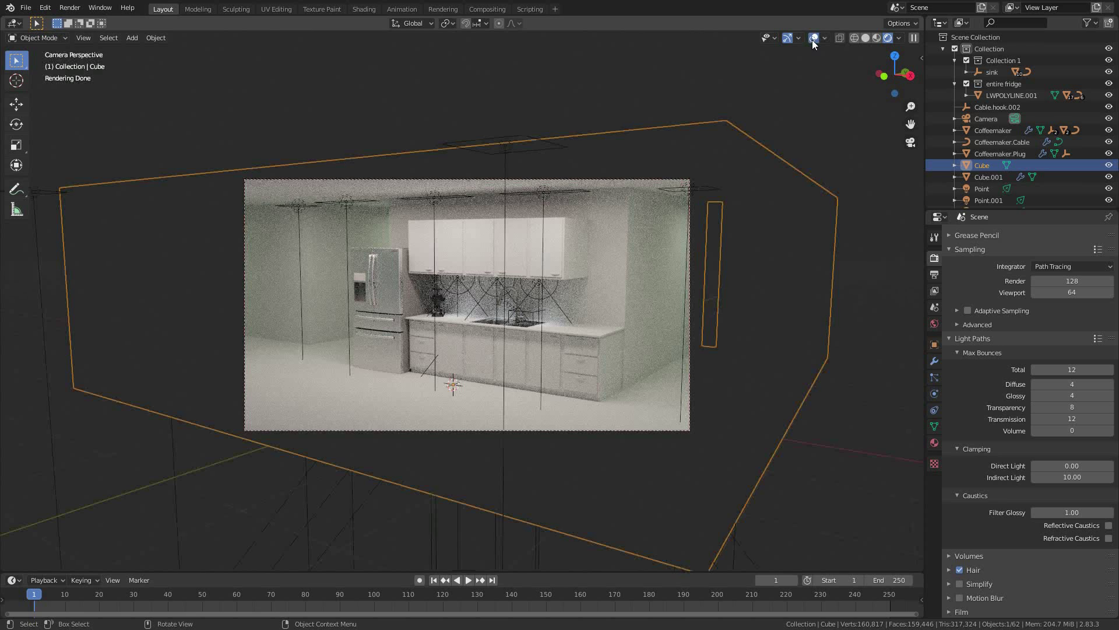
{"action": "left_click", "coordinate": [541, 148]}
{"action": "left_click", "coordinate": [936, 394]}
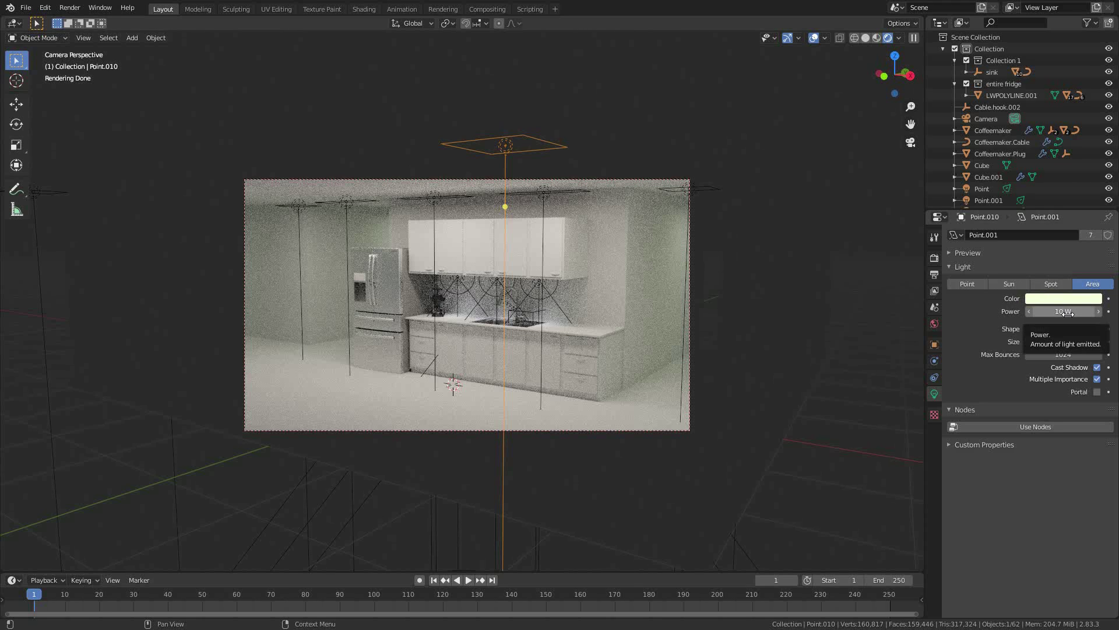
{"action": "left_click", "coordinate": [562, 191]}
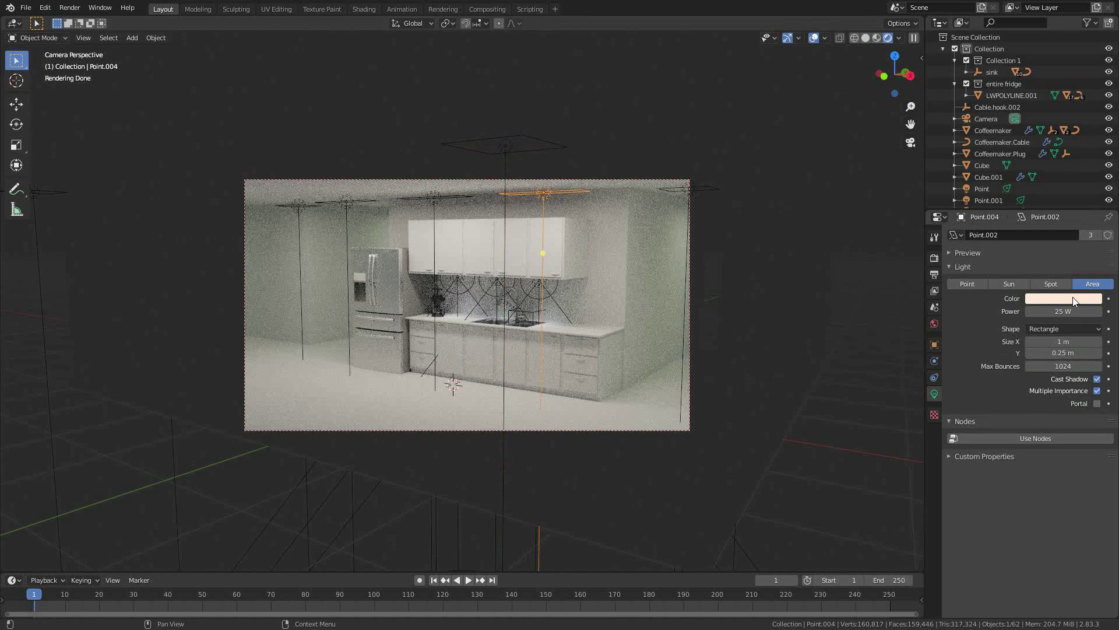
{"action": "left_click", "coordinate": [1076, 312]}
{"action": "type", "text": "10"}
{"action": "key", "text": "Return"}
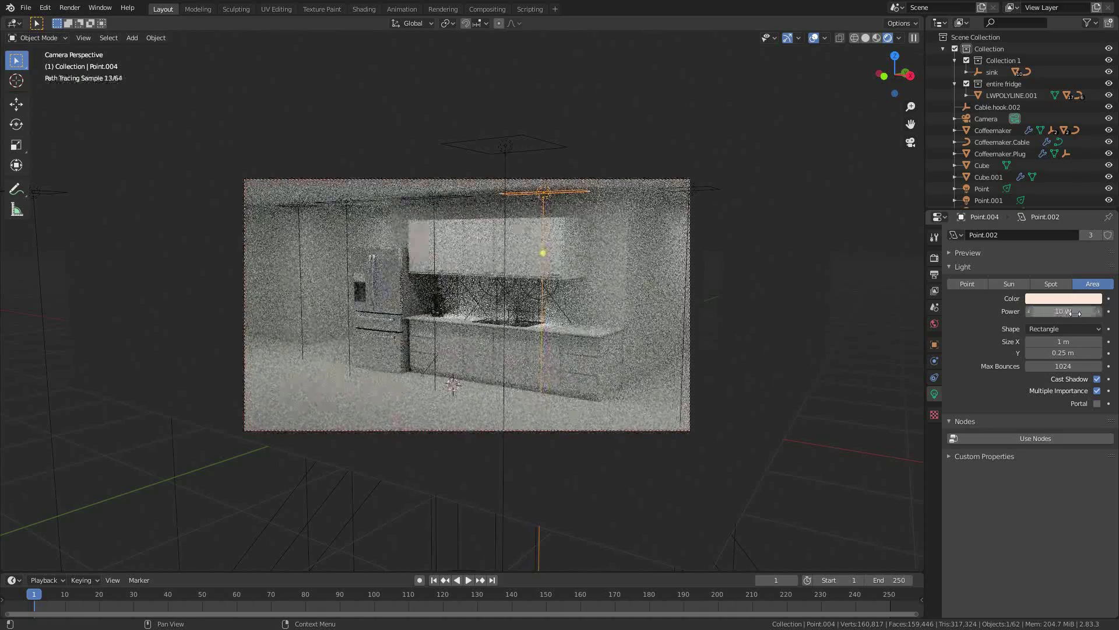
Slightly adjust the spot light's colour on the colour wheel.
{"action": "left_click", "coordinate": [538, 284]}
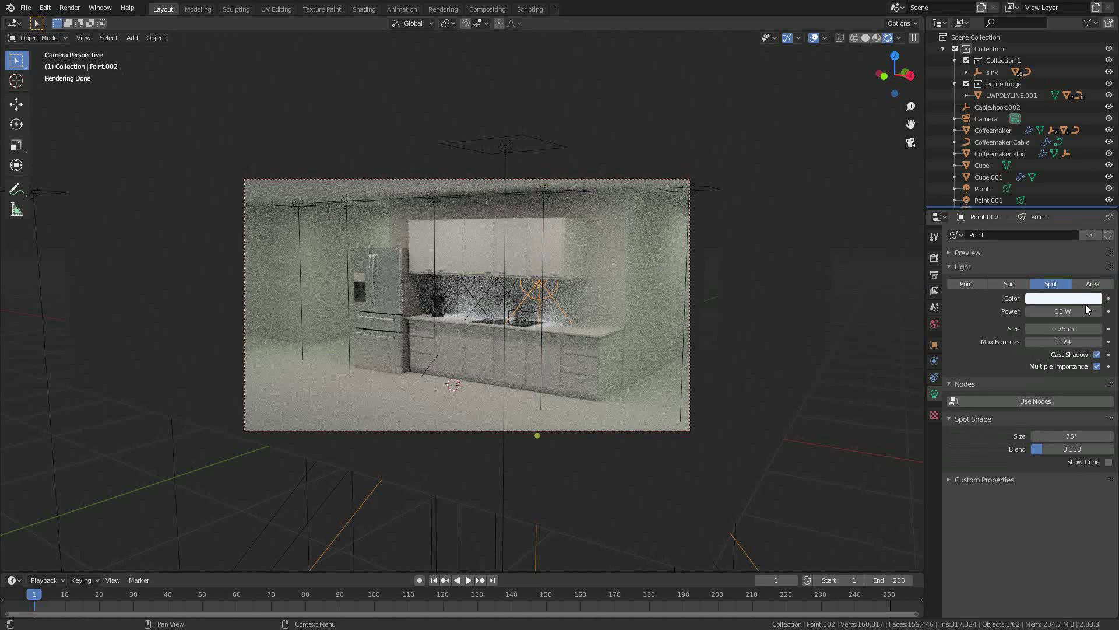
{"action": "left_click", "coordinate": [1069, 299]}
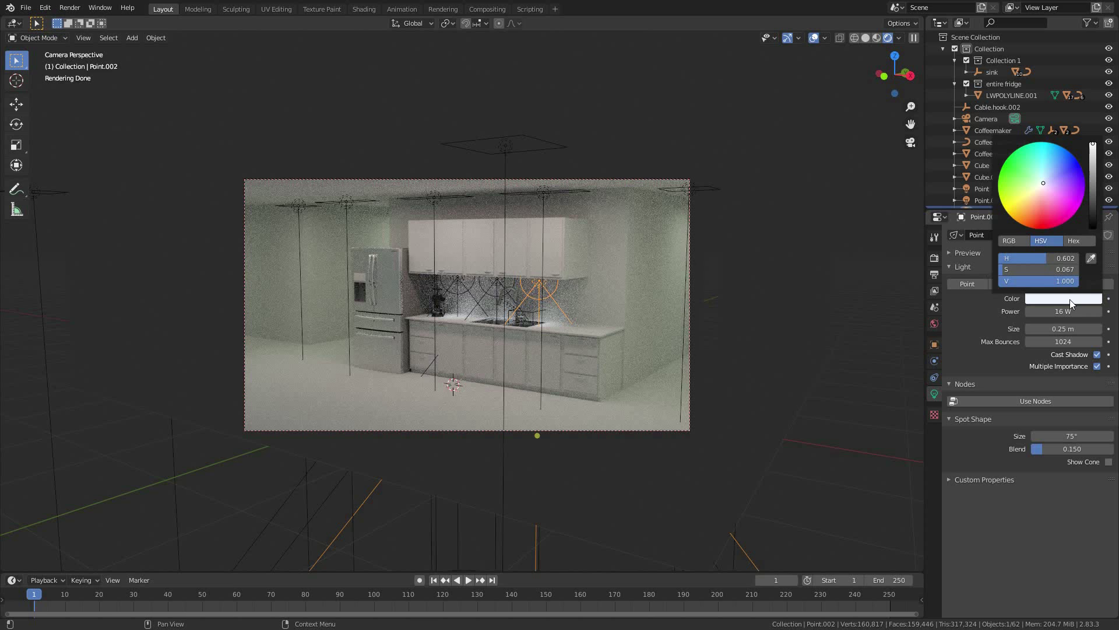
{"action": "left_click", "coordinate": [1044, 184]}
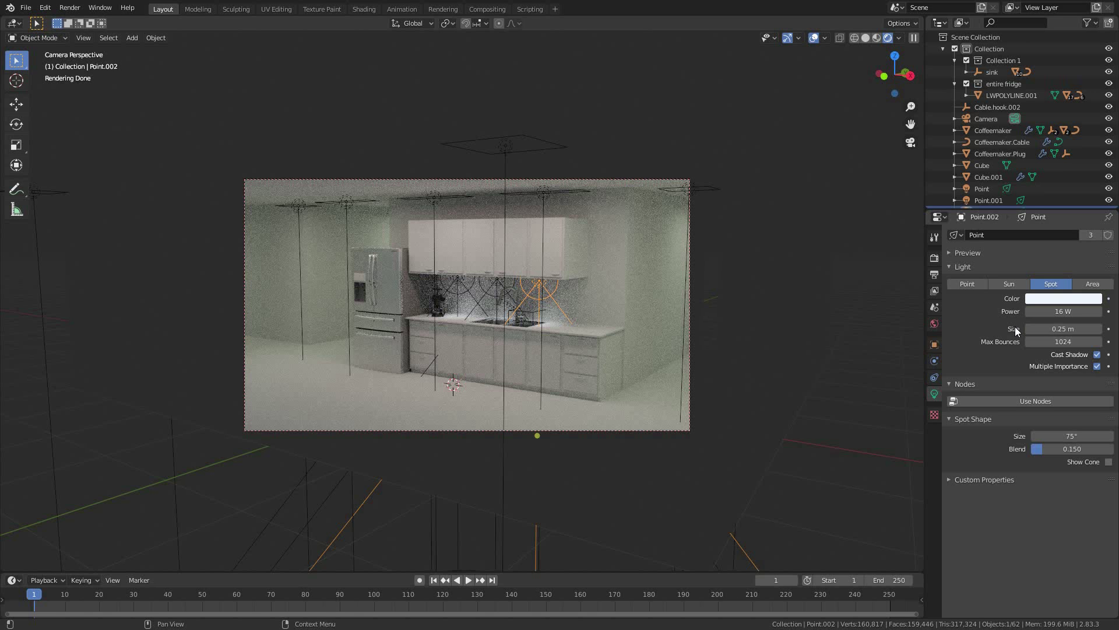
Switch to the browser and scroll through all Google results for 'ies profiles'.
{"action": "key", "text": "alt+Tab"}
{"action": "left_click", "coordinate": [244, 127]}
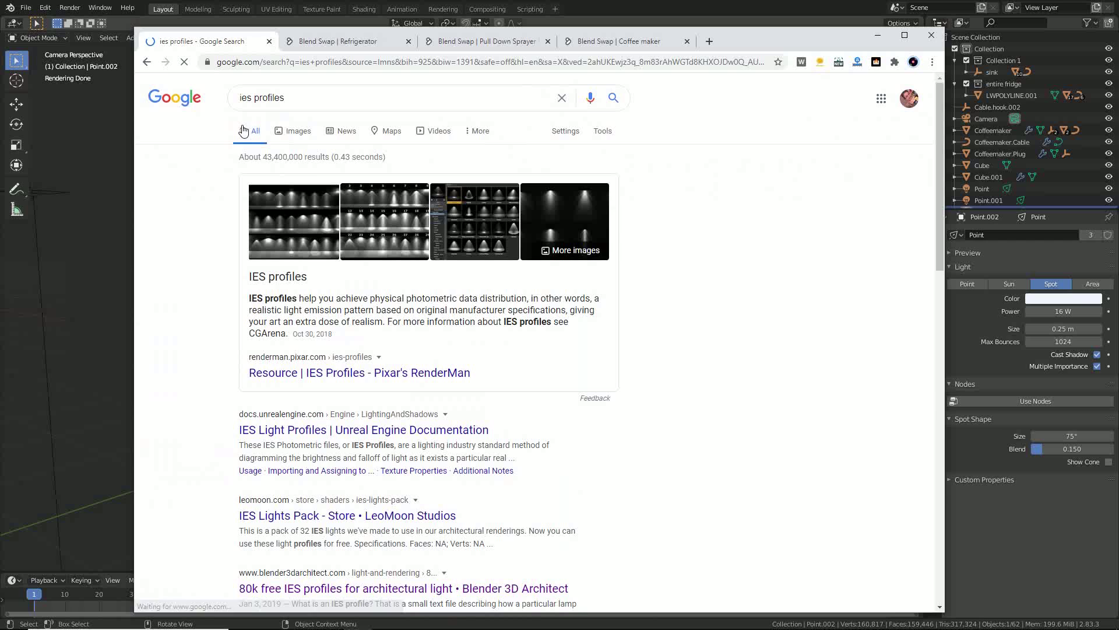
{"action": "scroll", "coordinate": [215, 284], "scroll_direction": "down", "scroll_amount": 2}
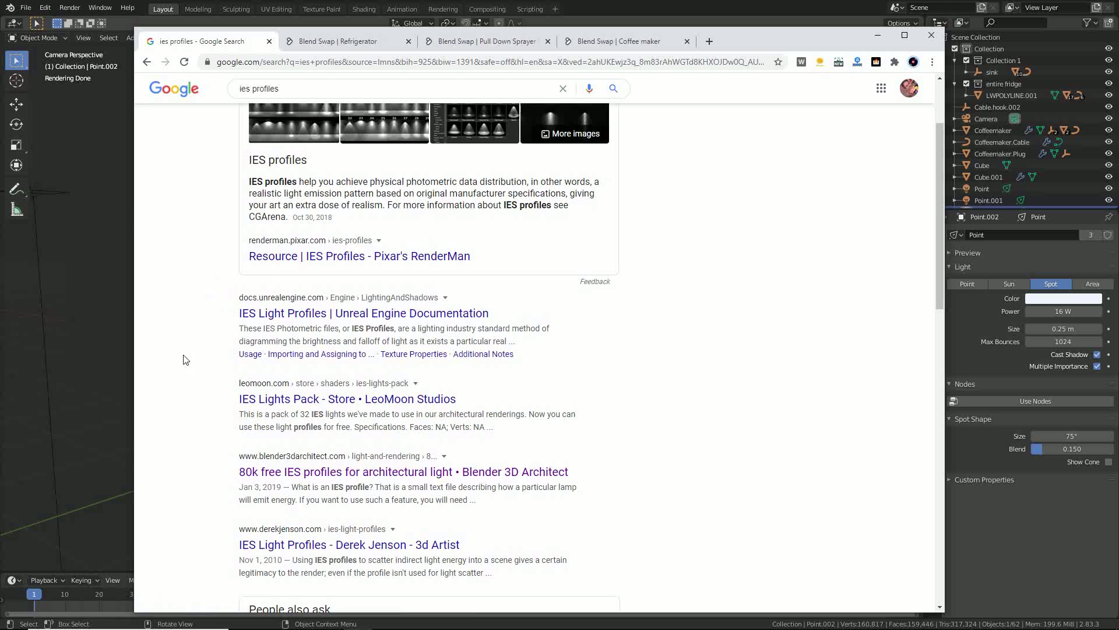
{"action": "scroll", "coordinate": [313, 380], "scroll_direction": "up", "scroll_amount": 2}
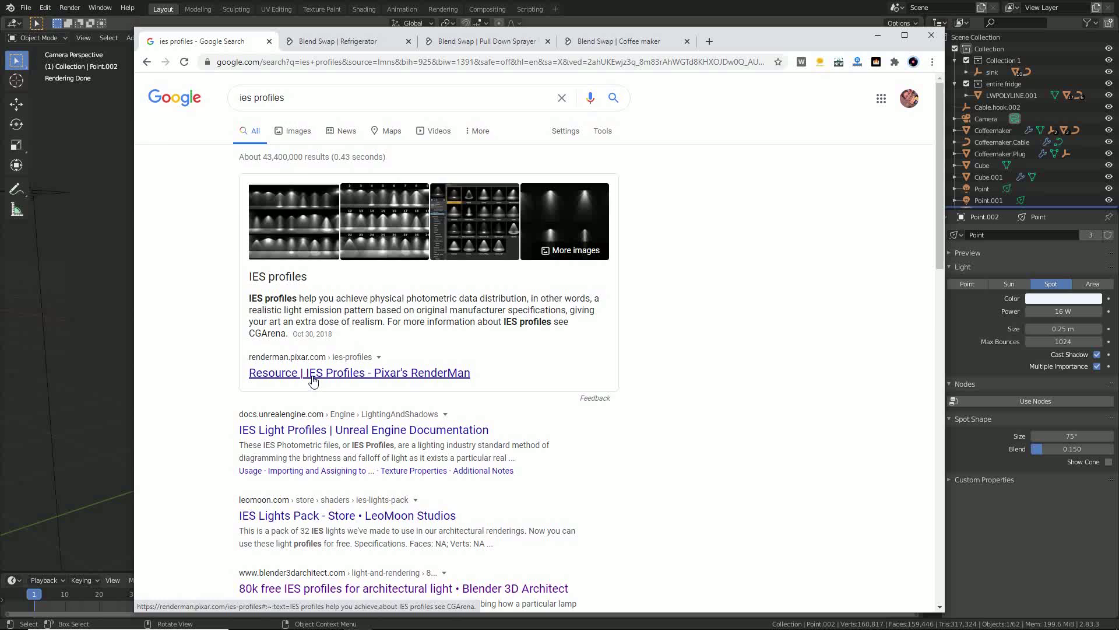
{"action": "scroll", "coordinate": [215, 356], "scroll_direction": "down", "scroll_amount": 3}
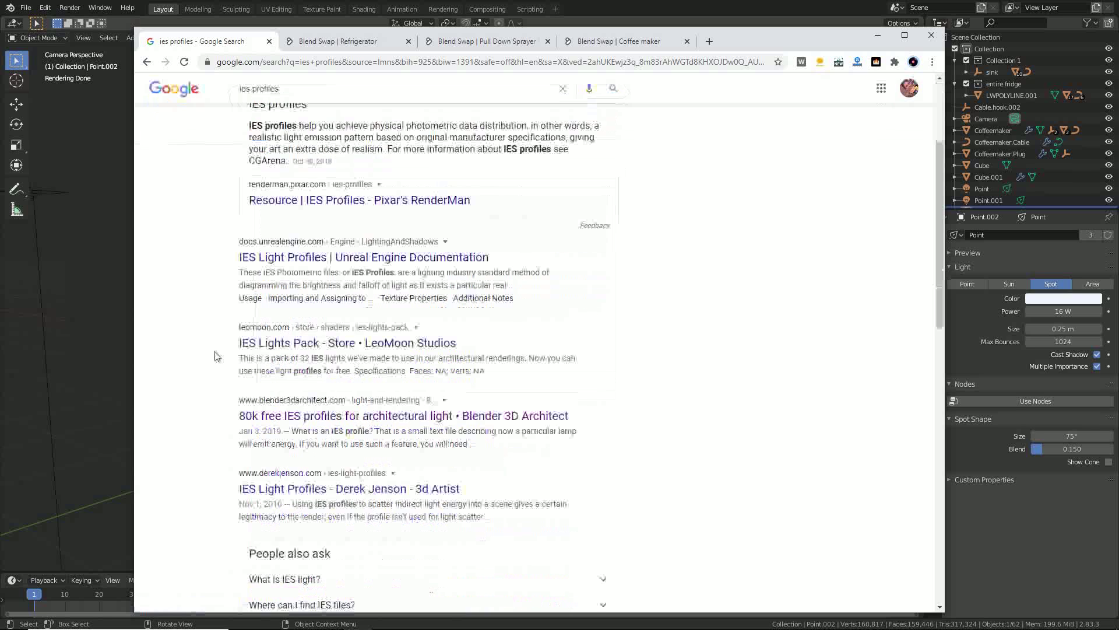
{"action": "scroll", "coordinate": [215, 356], "scroll_direction": "down", "scroll_amount": 2}
{"action": "left_click_drag", "start_coordinate": [592, 298], "coordinate": [197, 296]}
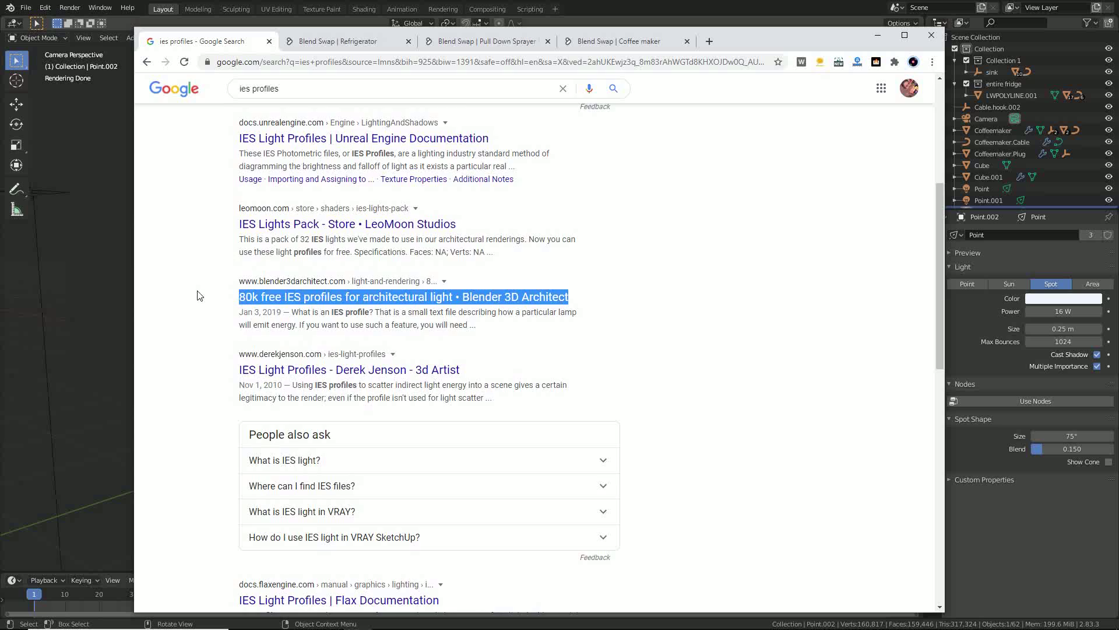
{"action": "scroll", "coordinate": [197, 295], "scroll_direction": "up", "scroll_amount": 5}
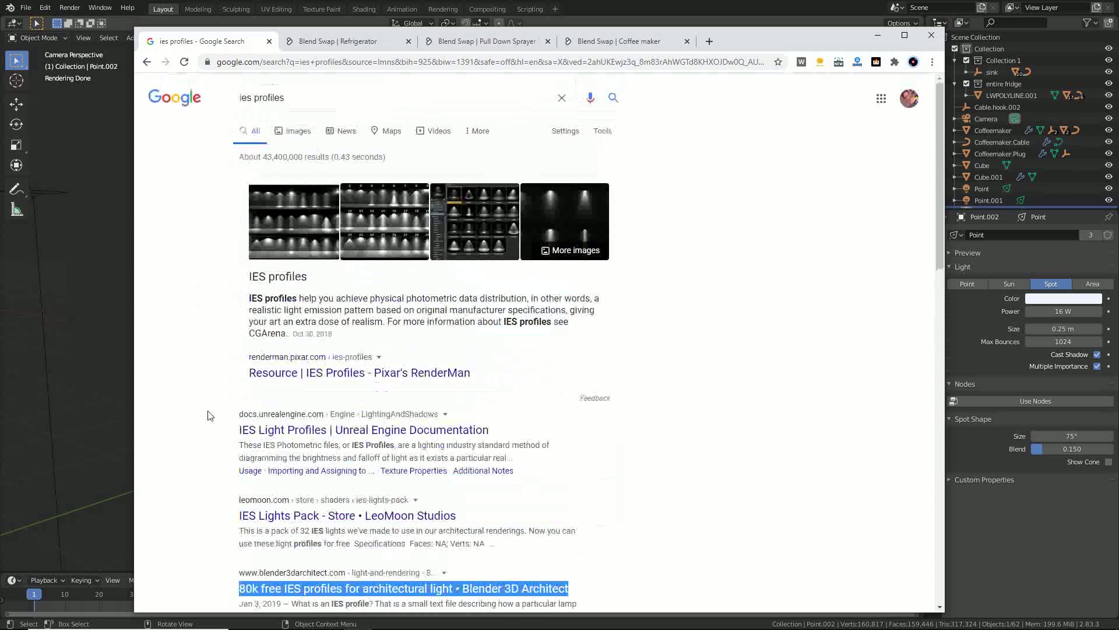
Browse Pixar RenderMan's IES Profiles library, then return to Blender.
{"action": "left_click", "coordinate": [262, 377]}
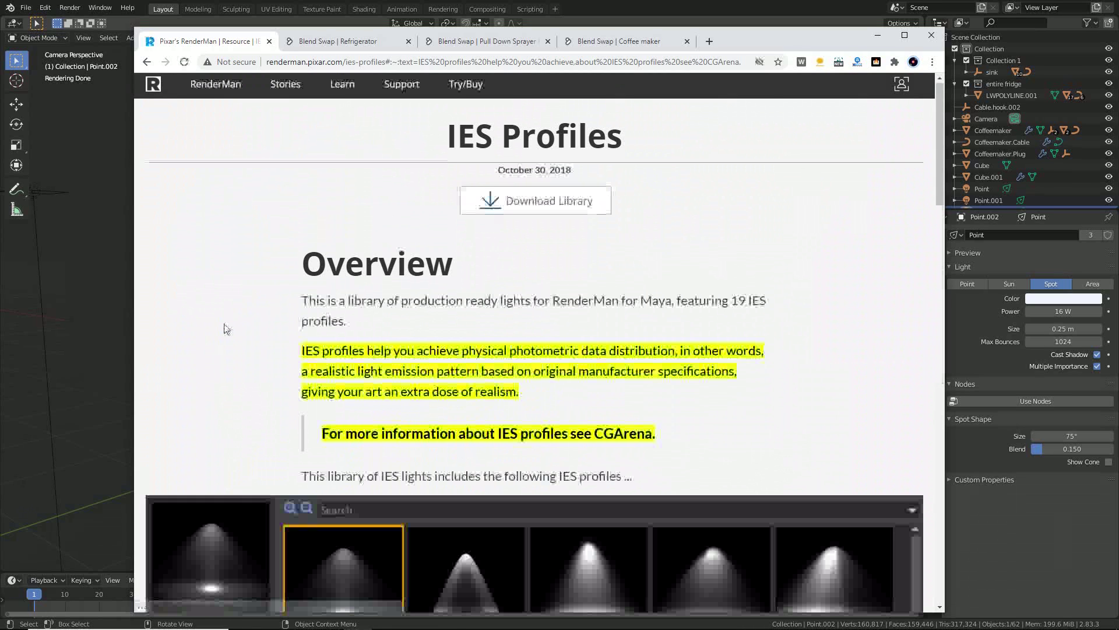
{"action": "scroll", "coordinate": [228, 320], "scroll_direction": "down", "scroll_amount": 6}
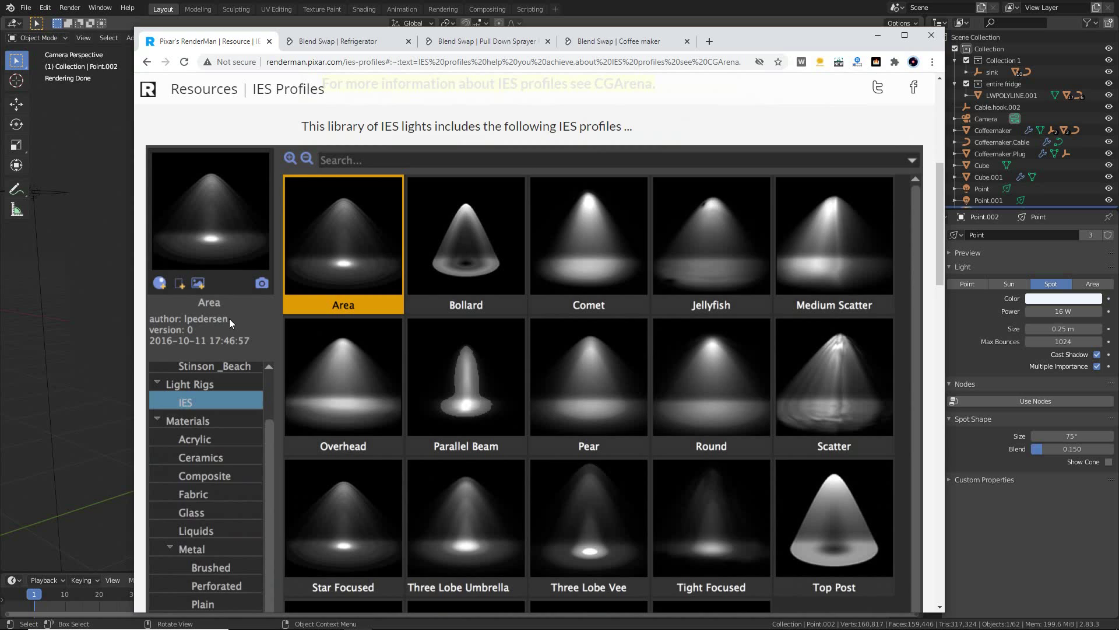
{"action": "scroll", "coordinate": [229, 318], "scroll_direction": "down", "scroll_amount": 5}
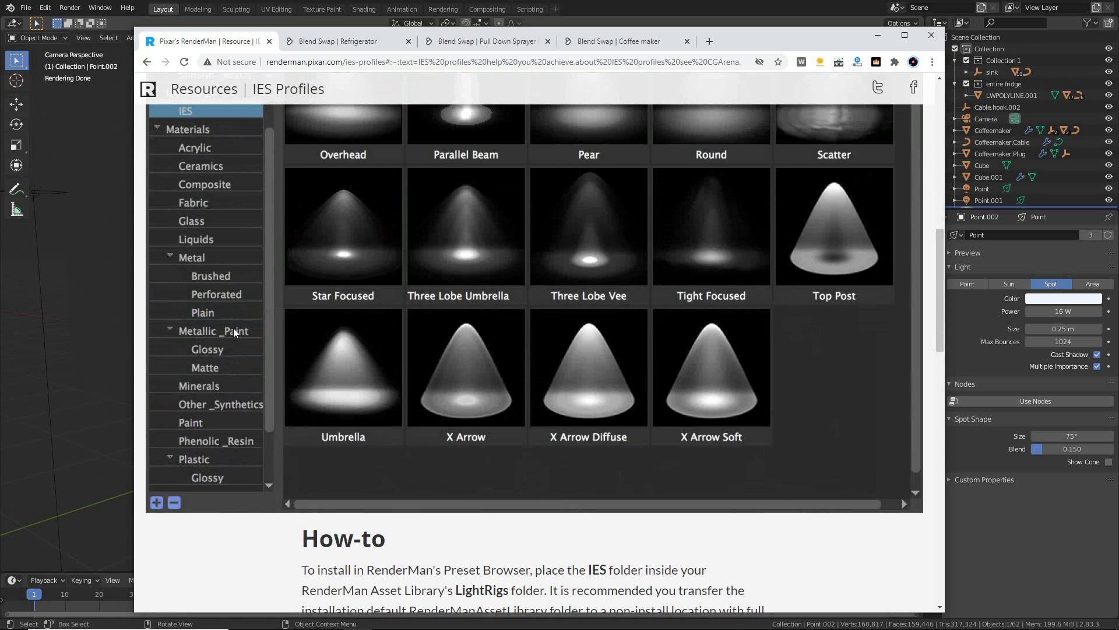
{"action": "scroll", "coordinate": [234, 328], "scroll_direction": "up", "scroll_amount": 11}
{"action": "scroll", "coordinate": [231, 324], "scroll_direction": "down", "scroll_amount": 5}
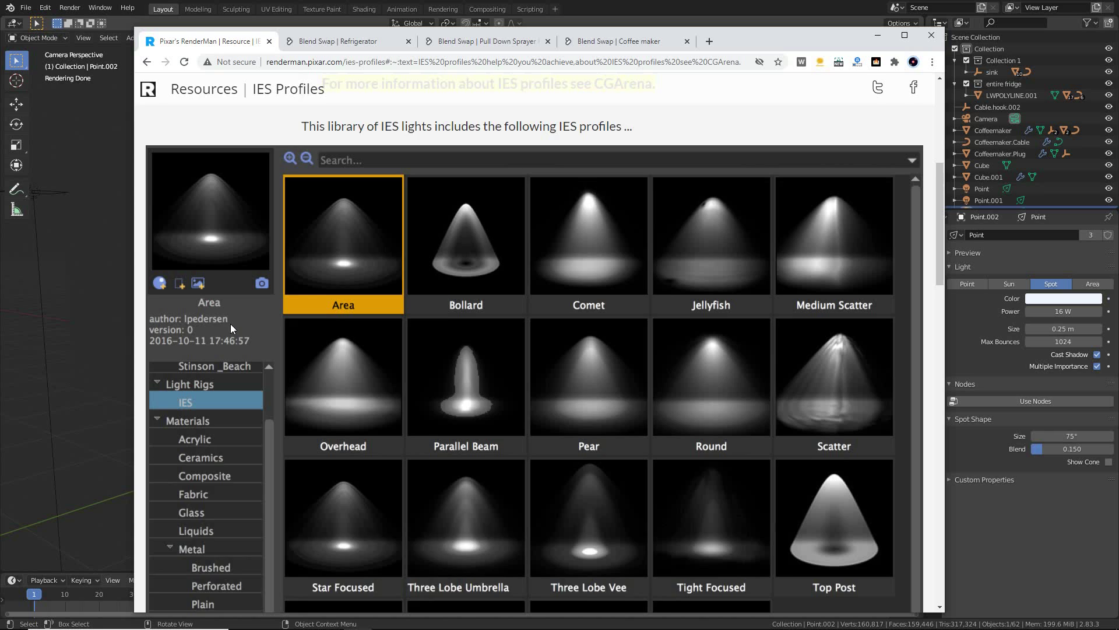
{"action": "scroll", "coordinate": [229, 324], "scroll_direction": "down", "scroll_amount": 1}
{"action": "key", "text": "alt+Tab"}
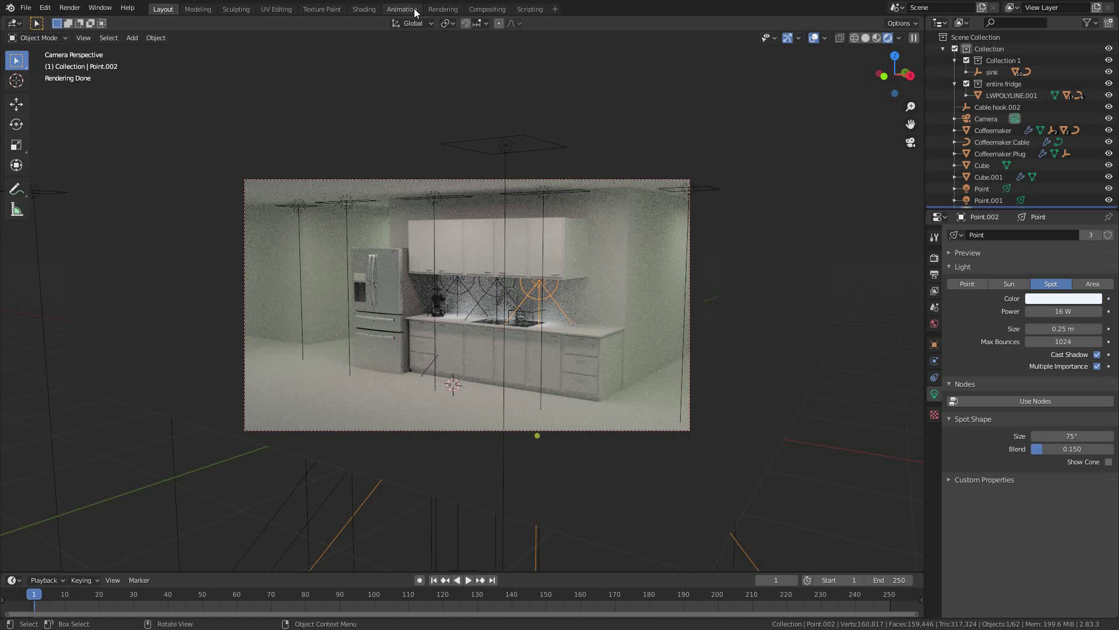
In the Shading workspace, enable Use Nodes on the spot light.
{"action": "left_click", "coordinate": [364, 8]}
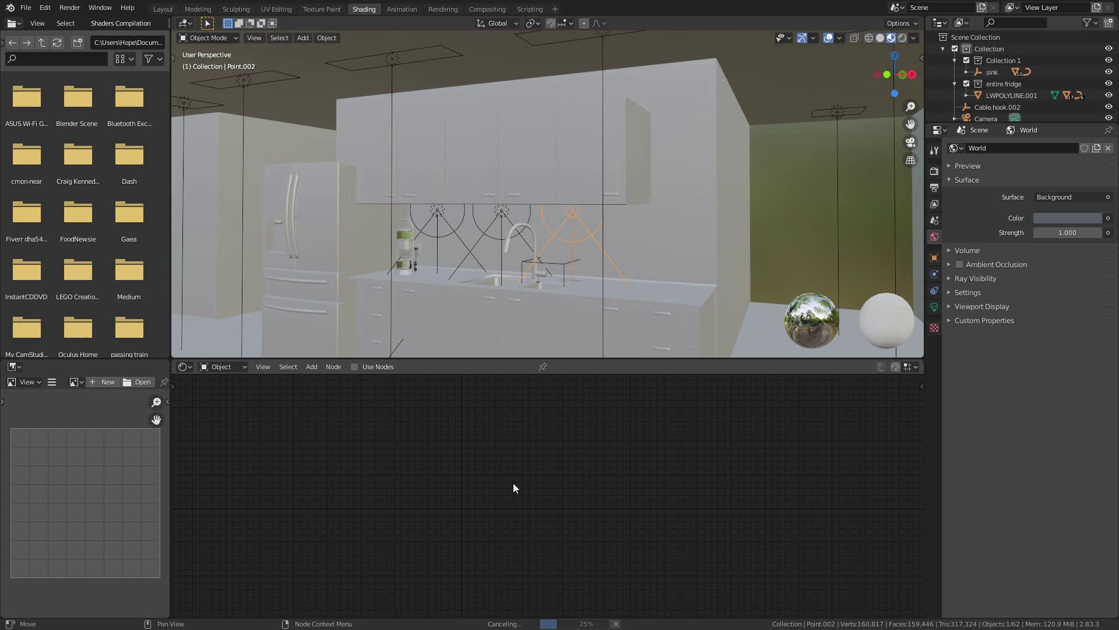
{"action": "left_click", "coordinate": [935, 307]}
{"action": "left_click", "coordinate": [354, 366]}
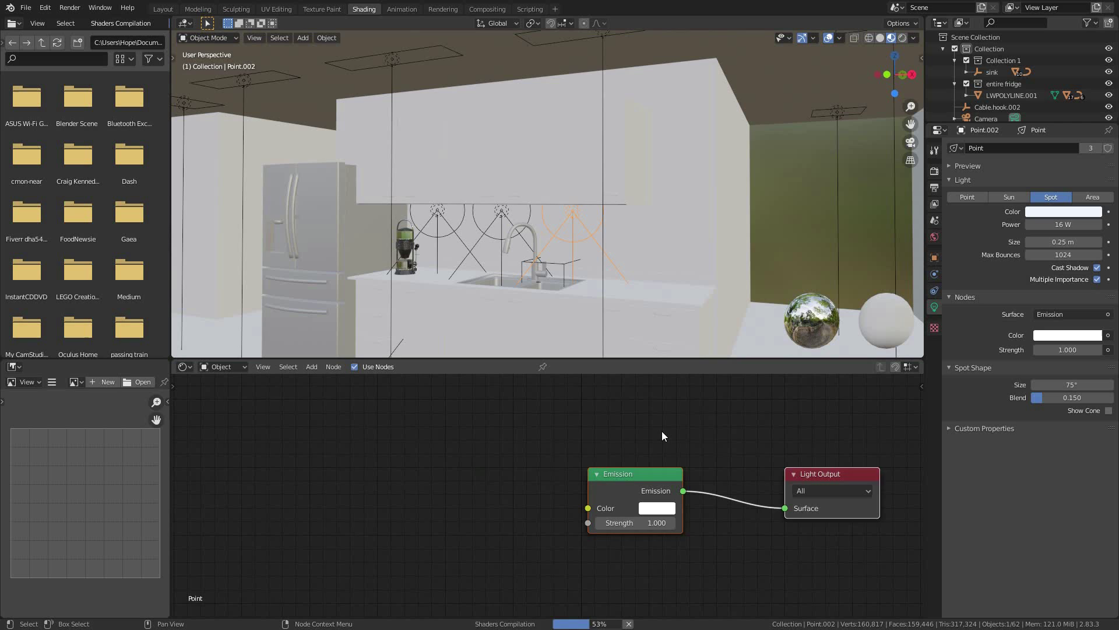
Browse the file panel through the '2.80 here' folder into the IES profiles folder.
{"action": "scroll", "coordinate": [662, 431], "scroll_direction": "down", "scroll_amount": 2}
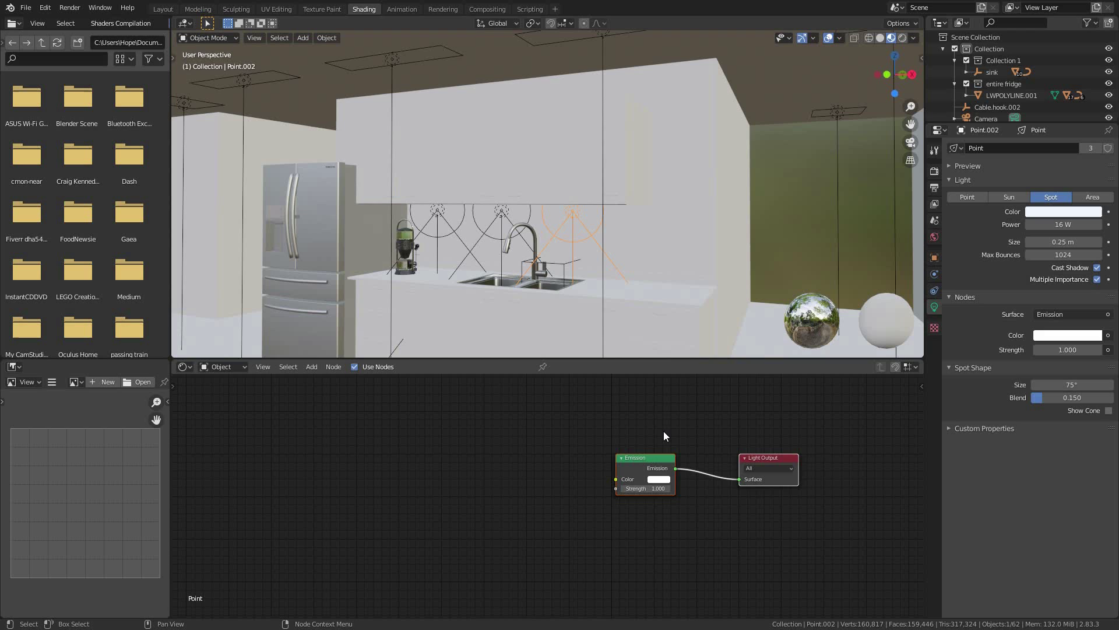
{"action": "double_click", "coordinate": [74, 107]}
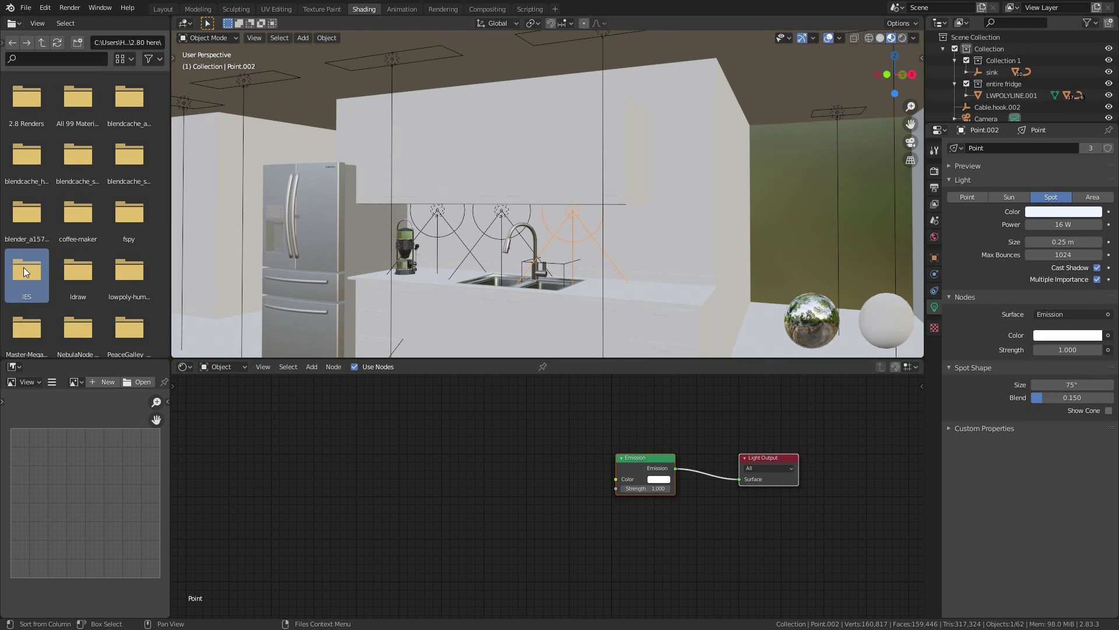
{"action": "double_click", "coordinate": [20, 273]}
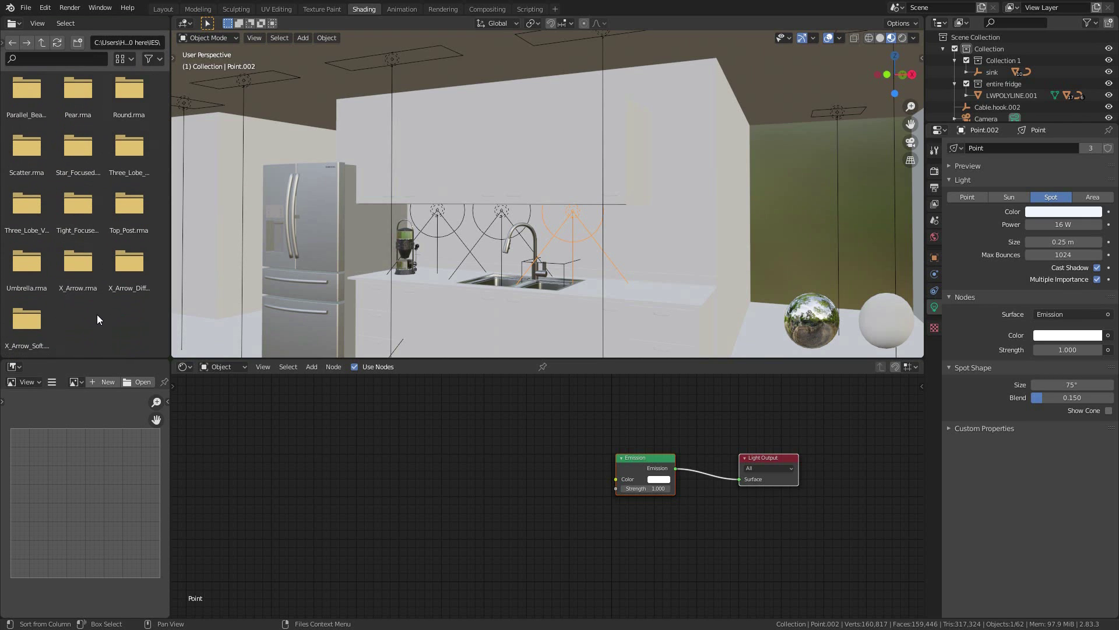
Add an IES Texture node (Internal) just left of the spot light's Emission node.
{"action": "double_click", "coordinate": [97, 310]}
{"action": "key", "text": "shift+a"}
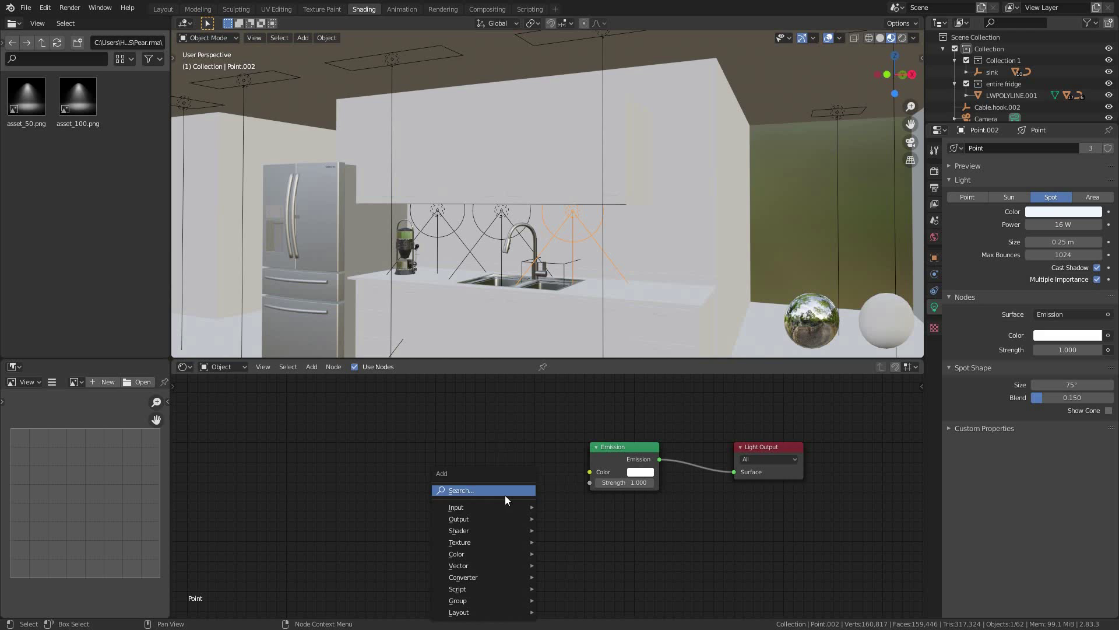
{"action": "mouse_move", "coordinate": [477, 541]}
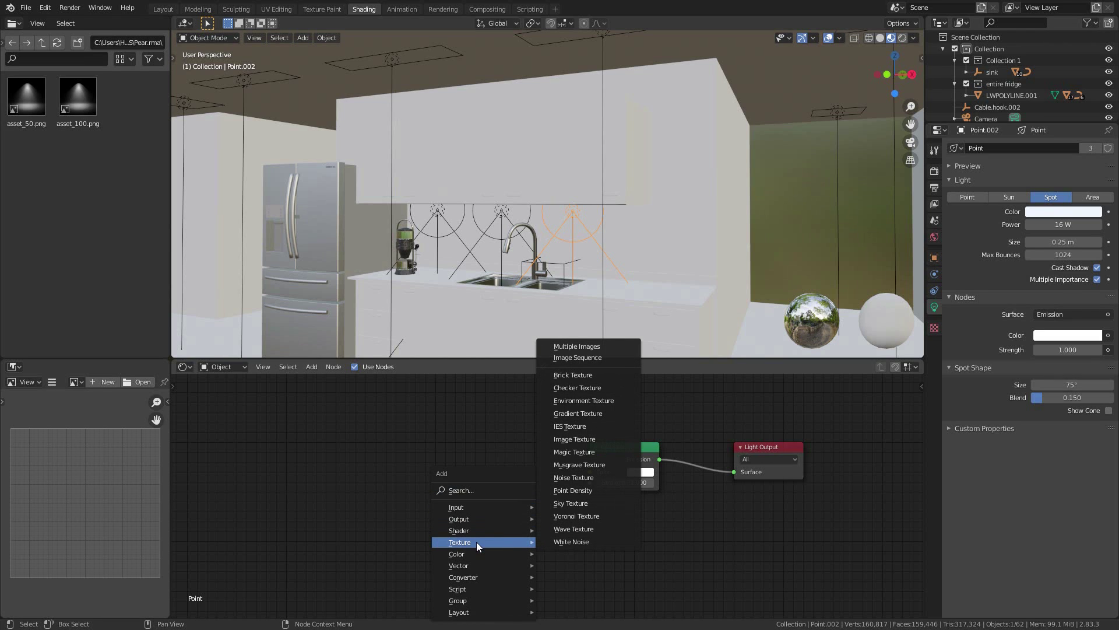
{"action": "left_click", "coordinate": [607, 428]}
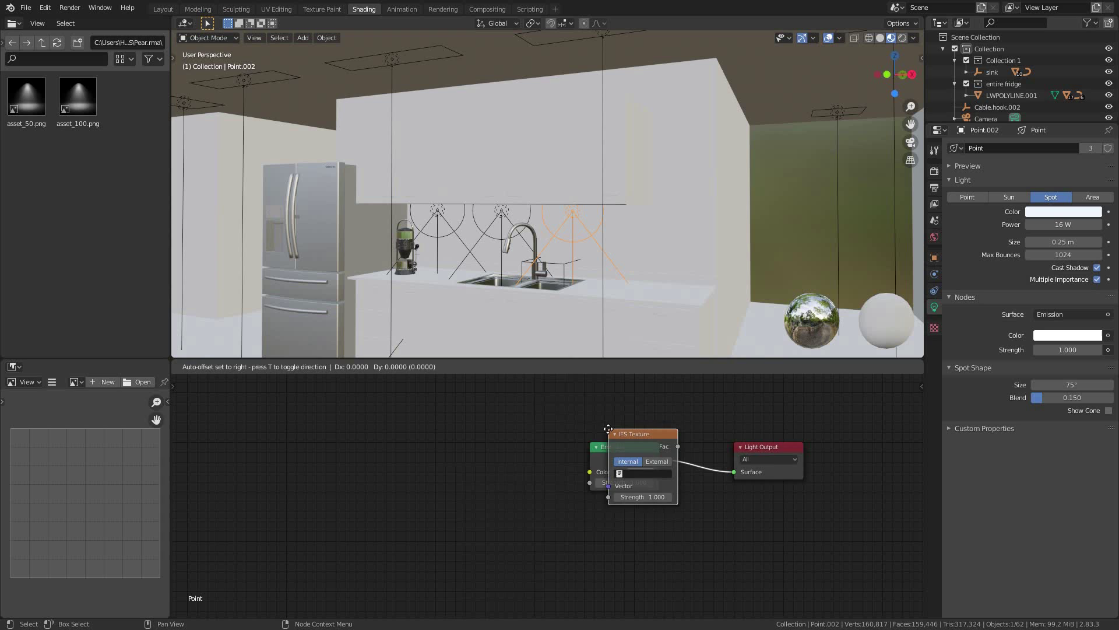
{"action": "left_click", "coordinate": [453, 430]}
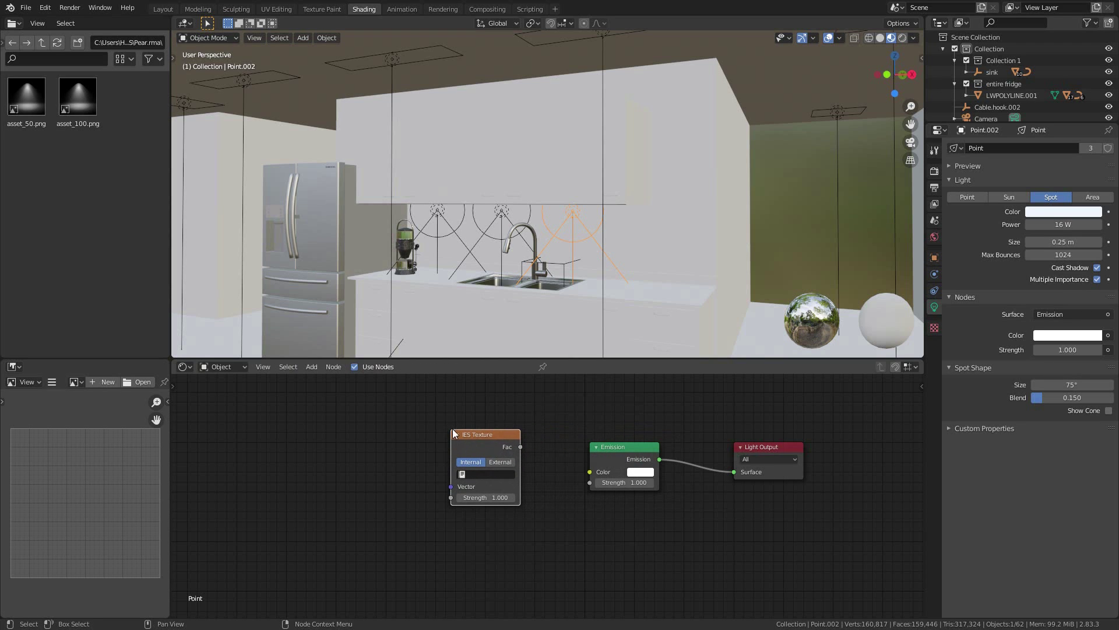
{"action": "scroll", "coordinate": [494, 447], "scroll_direction": "up", "scroll_amount": 3}
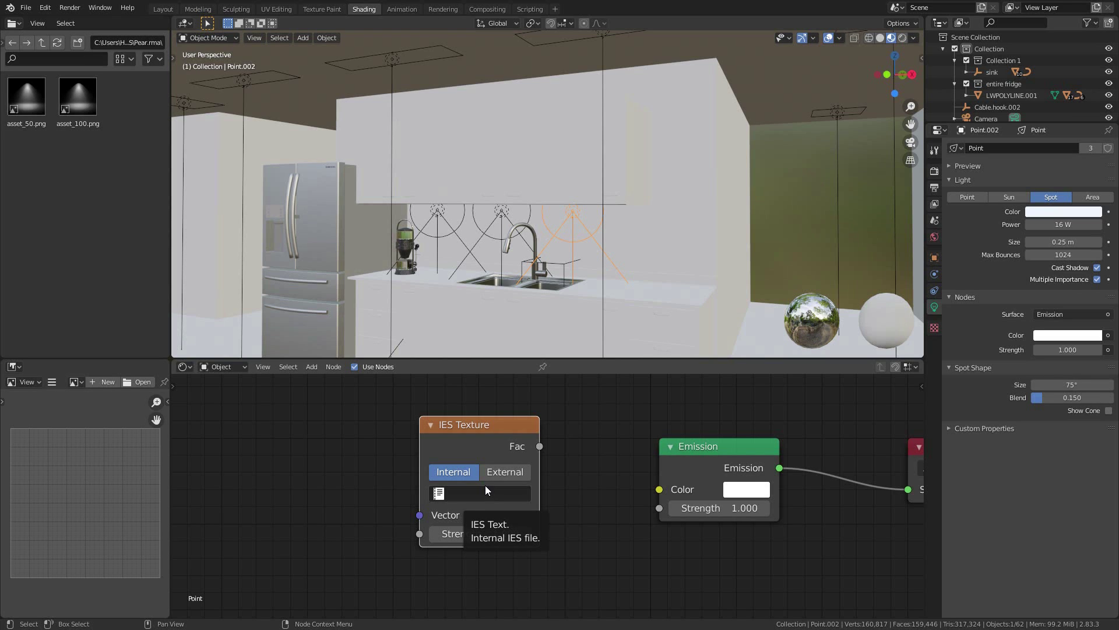
Switch the IES Texture node to External and load Pear.ies from the Pear.rma folder.
{"action": "left_click", "coordinate": [512, 474]}
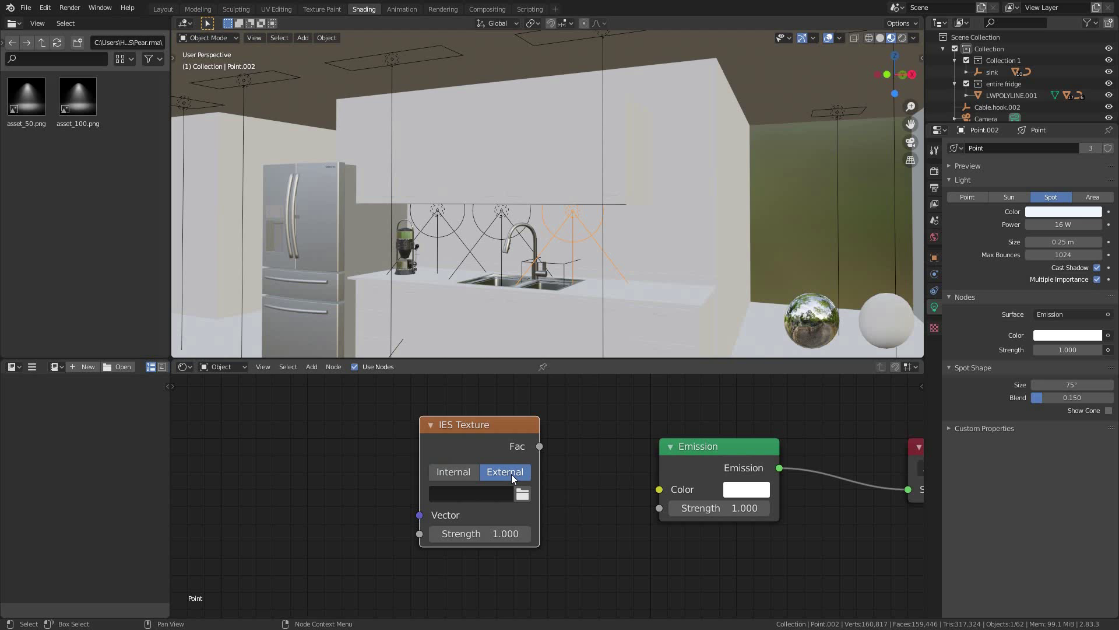
{"action": "left_click", "coordinate": [515, 494]}
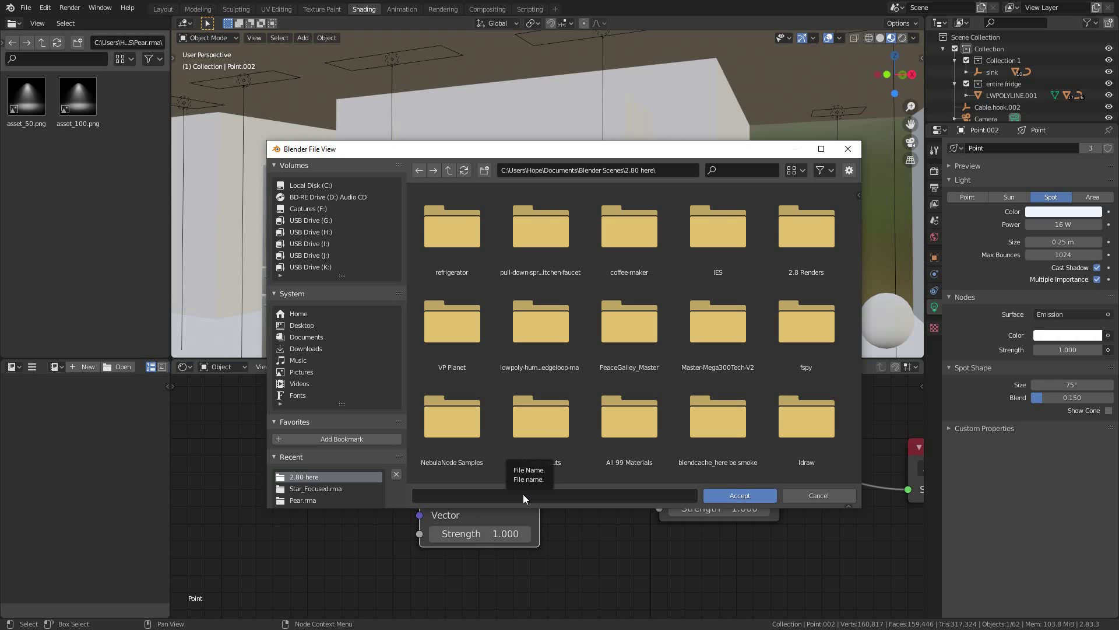
{"action": "double_click", "coordinate": [721, 222]}
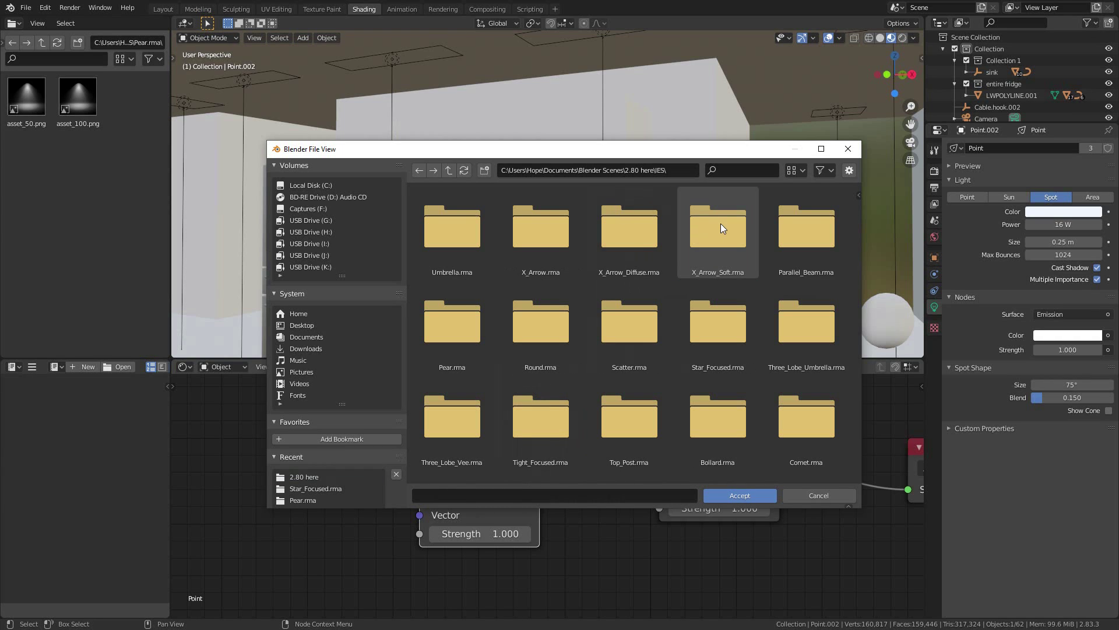
{"action": "double_click", "coordinate": [453, 343]}
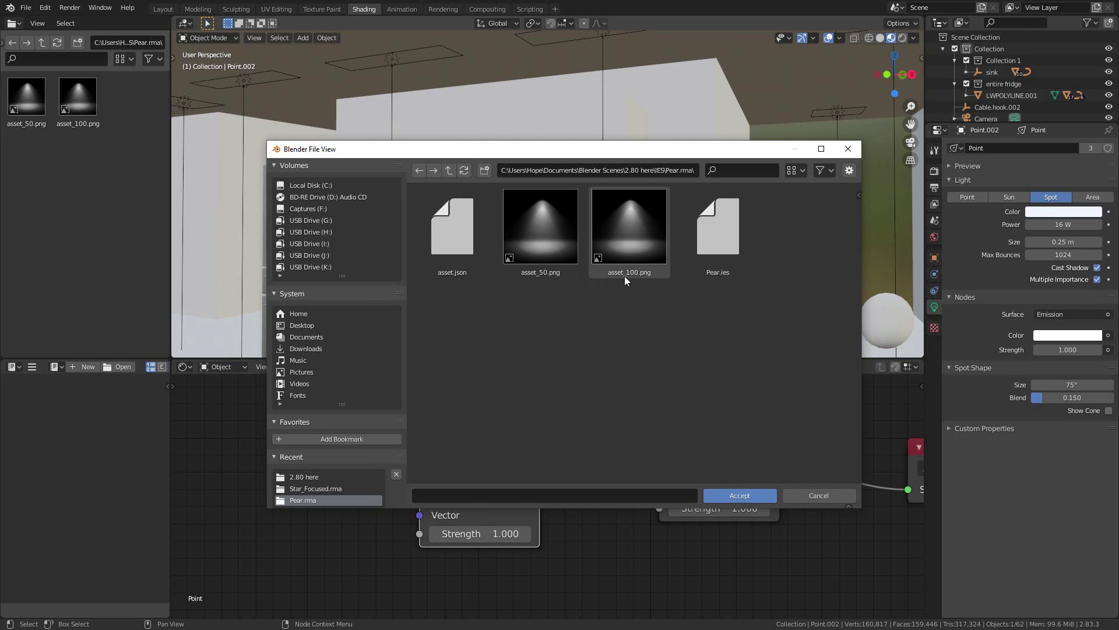
{"action": "left_click", "coordinate": [718, 251]}
{"action": "left_click", "coordinate": [741, 495]}
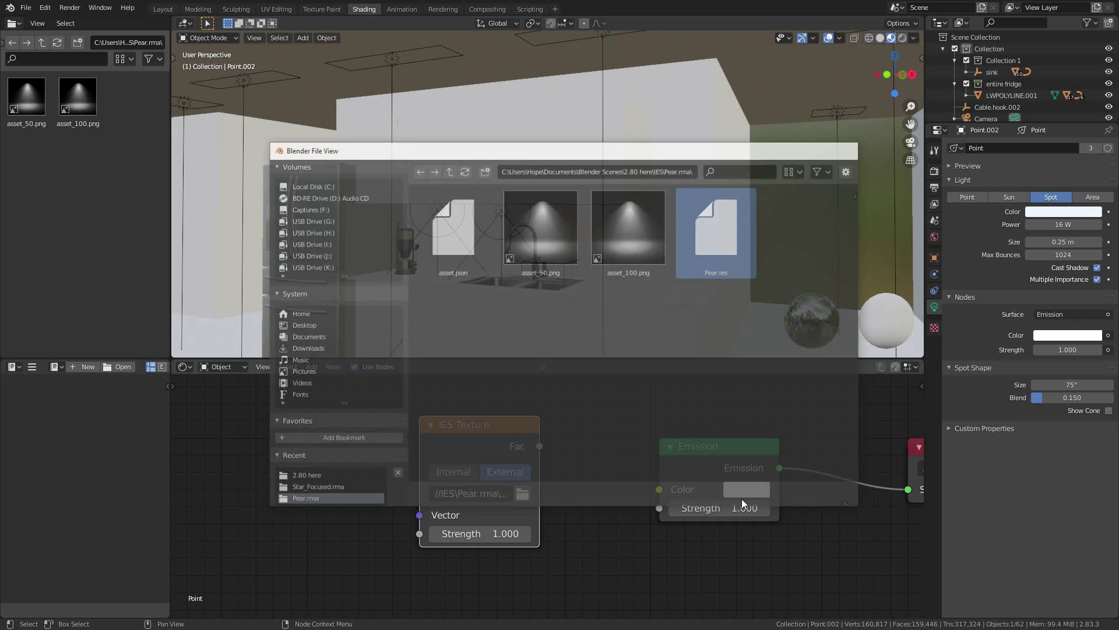
{"action": "middle_click_drag", "start_coordinate": [649, 479], "coordinate": [437, 458]}
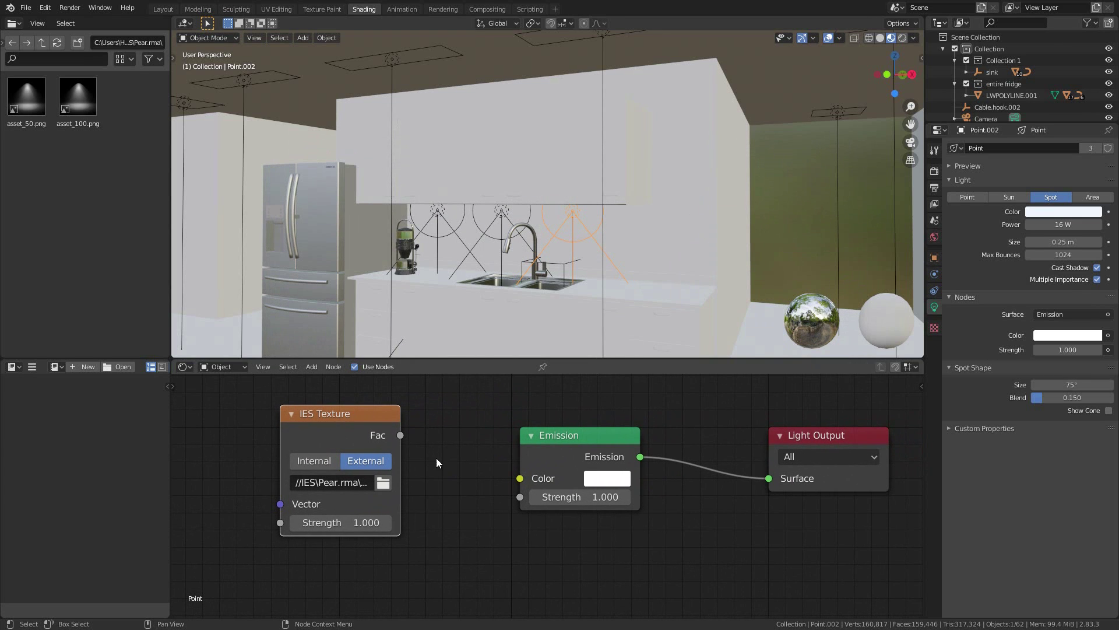
Render-preview a Ctrl+B region over the sink and counter, leaving the IES unlinked from Strength.
{"action": "left_click_drag", "start_coordinate": [401, 435], "coordinate": [512, 501]}
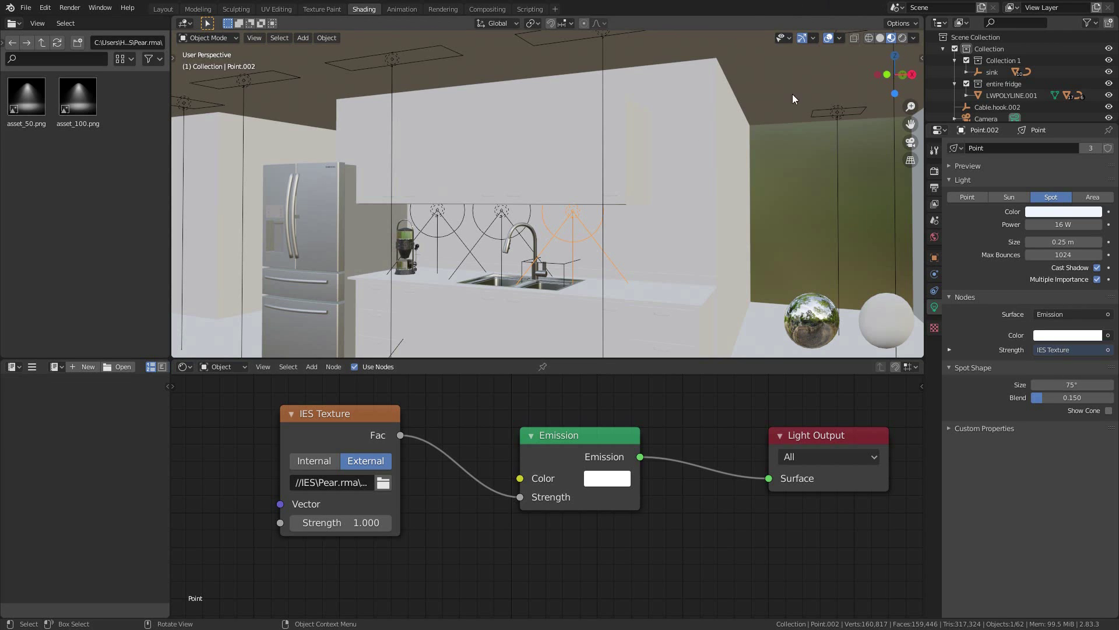
{"action": "key", "text": "ctrl+b"}
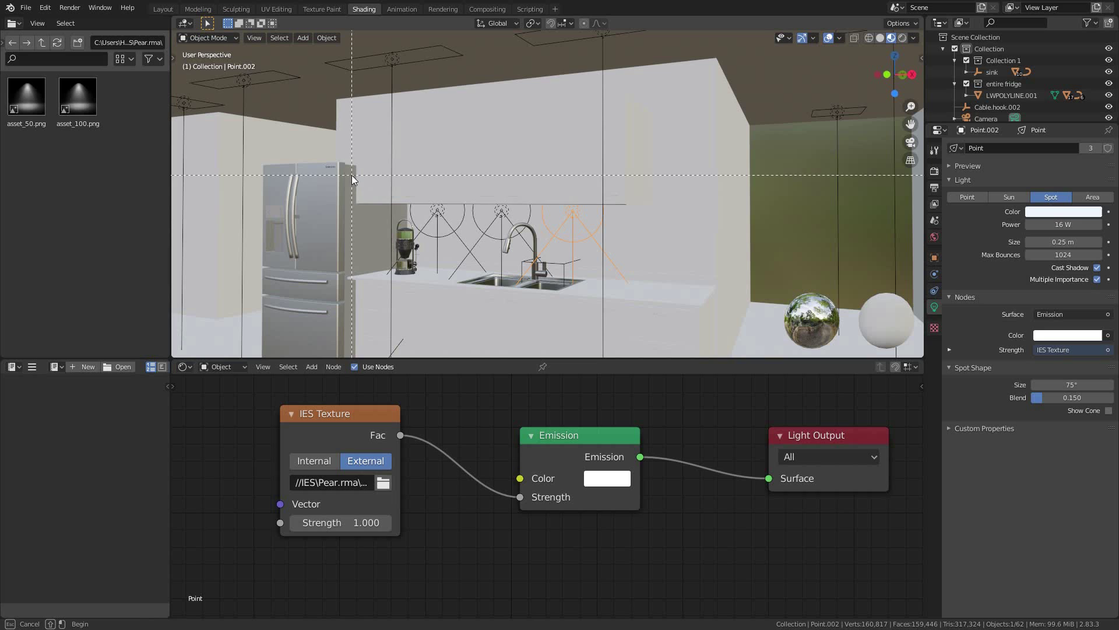
{"action": "mouse_move", "coordinate": [343, 171]}
{"action": "left_mouse_down"}
{"action": "mouse_move", "coordinate": [529, 278]}
{"action": "mouse_move", "coordinate": [658, 317]}
{"action": "left_mouse_up"}
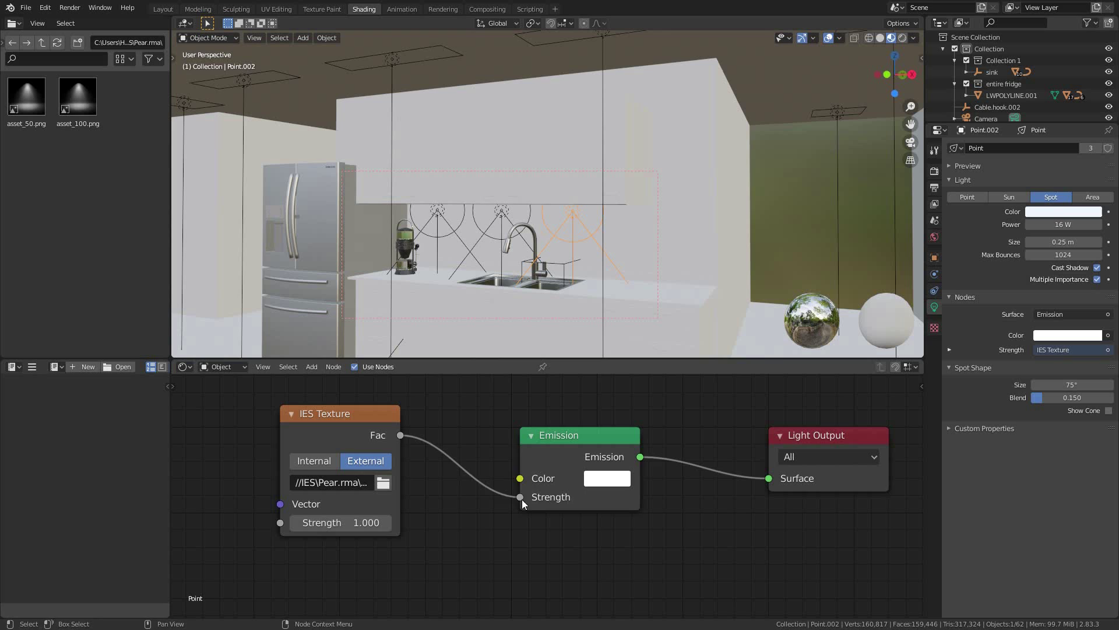
{"action": "left_click_drag", "start_coordinate": [521, 498], "coordinate": [464, 477]}
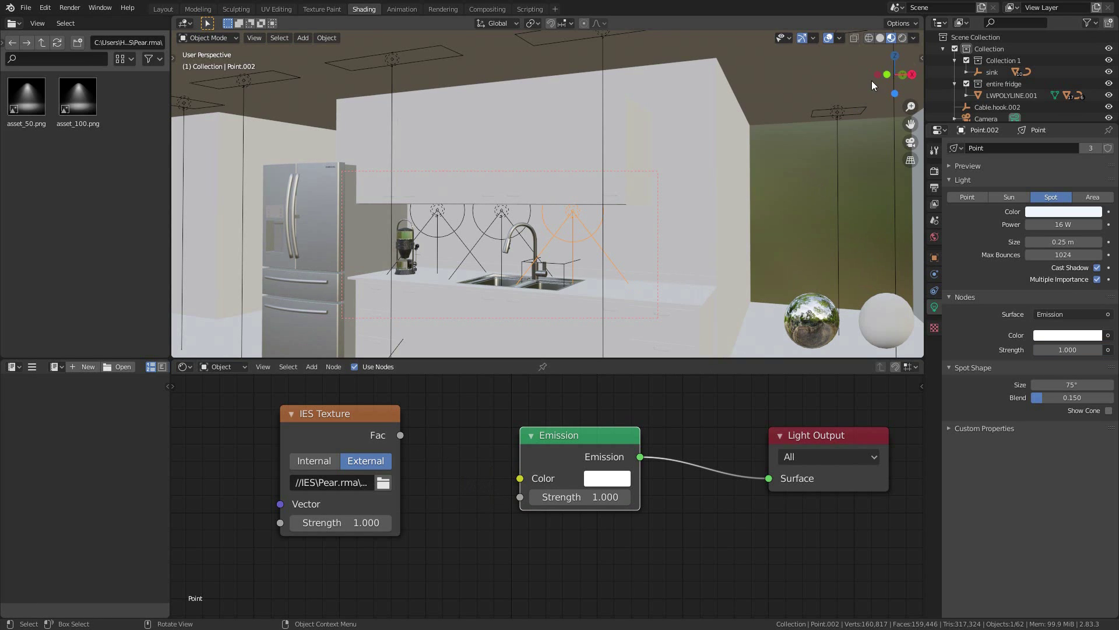
{"action": "left_click", "coordinate": [902, 38]}
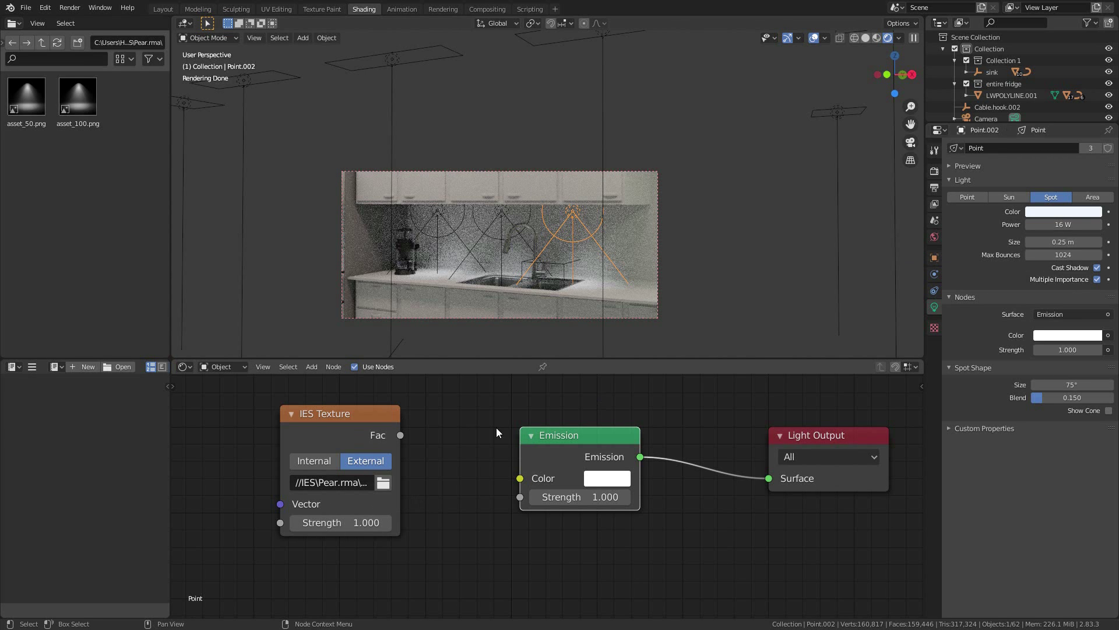
{"action": "left_click", "coordinate": [577, 495]}
{"action": "type", "text": "2"}
{"action": "key", "text": "Return"}
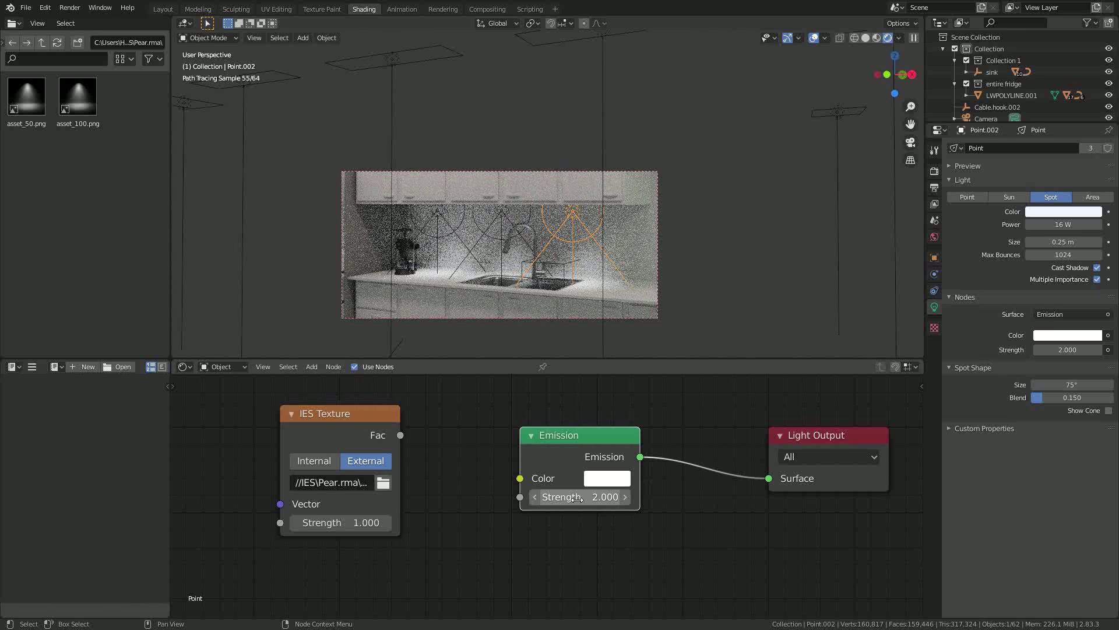
{"action": "left_click", "coordinate": [577, 497]}
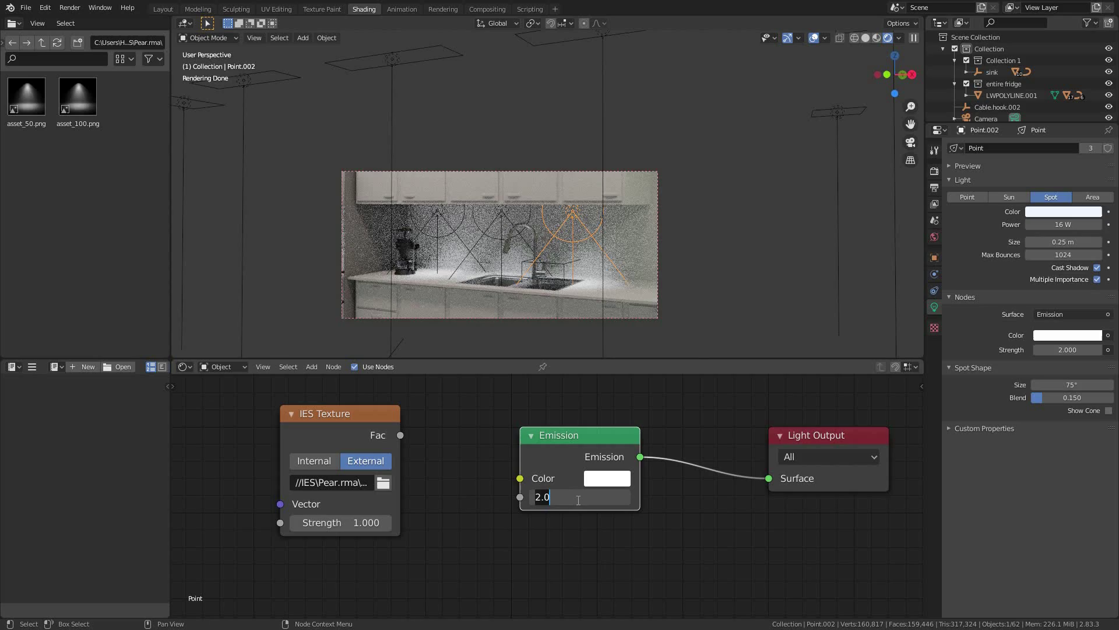
{"action": "type", "text": "5"}
{"action": "key", "text": "Return"}
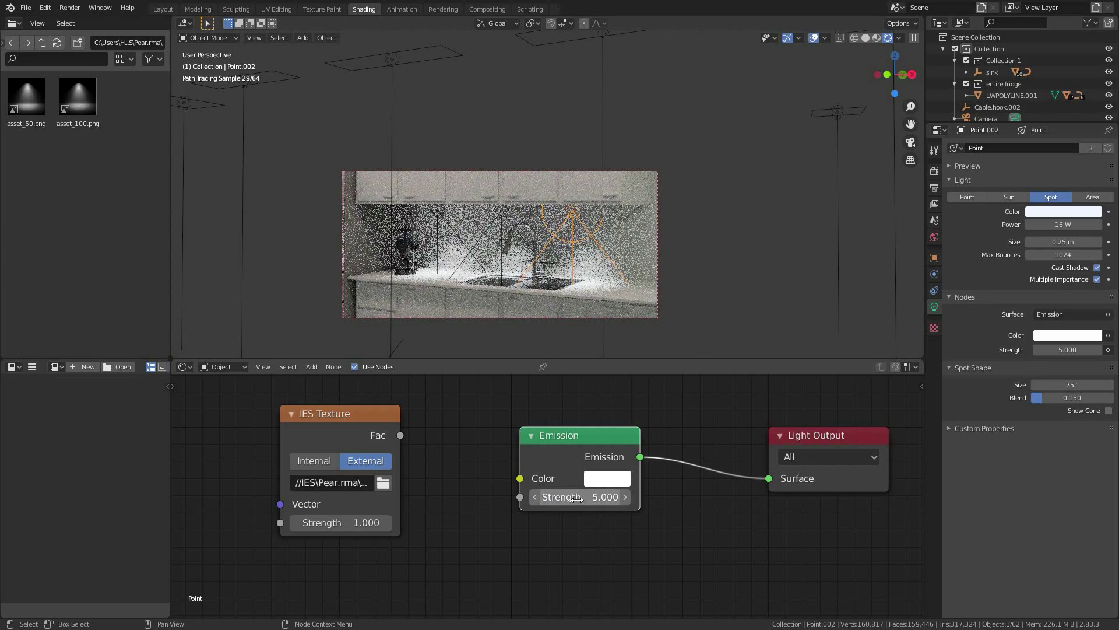
{"action": "left_click", "coordinate": [577, 497]}
{"action": "type", "text": "1"}
{"action": "key", "text": "Return"}
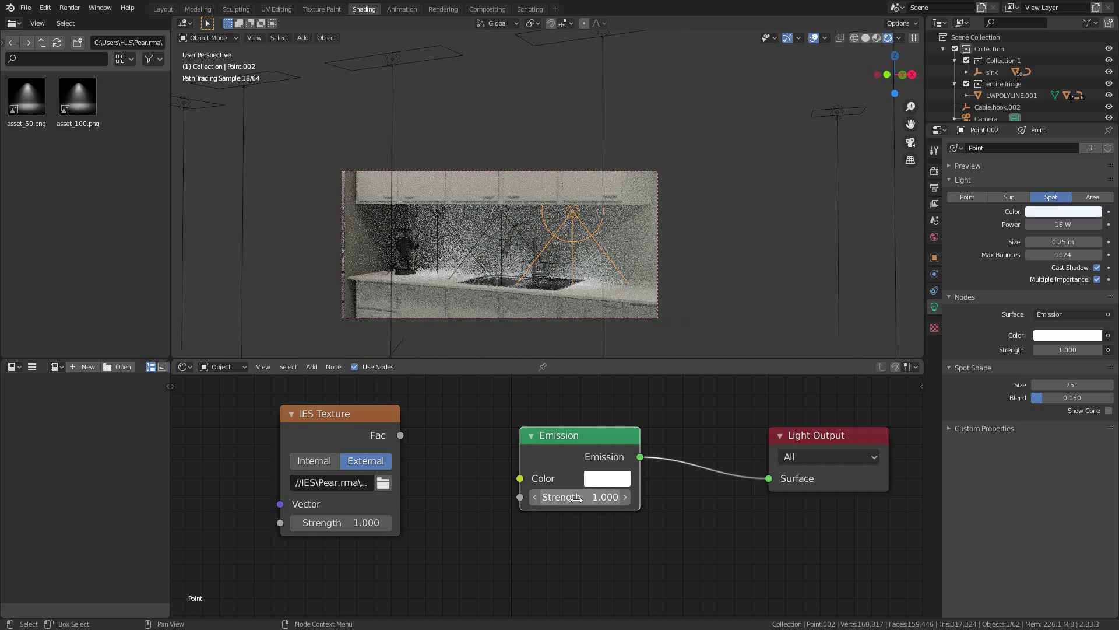
{"action": "left_click_drag", "start_coordinate": [401, 435], "coordinate": [515, 501]}
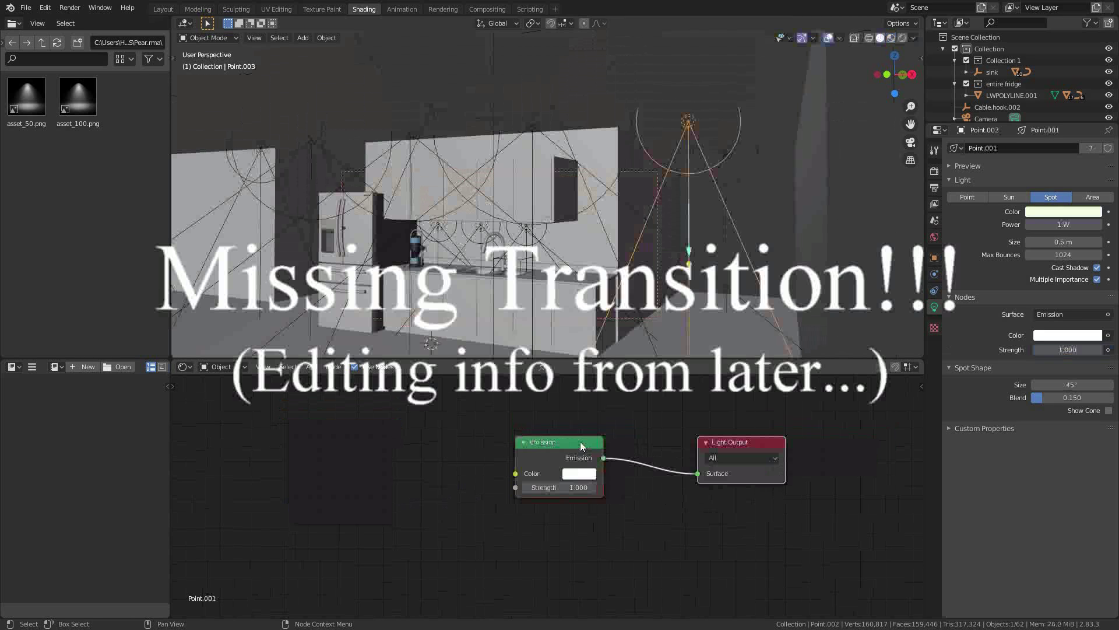
Set the spot shape to 180° and copy the pale yellow light colour onto the Emission Color.
{"action": "mouse_move", "coordinate": [580, 442]}
{"action": "left_mouse_down"}
{"action": "mouse_move", "coordinate": [566, 442]}
{"action": "mouse_move", "coordinate": [589, 441]}
{"action": "mouse_move", "coordinate": [562, 440]}
{"action": "left_mouse_up"}
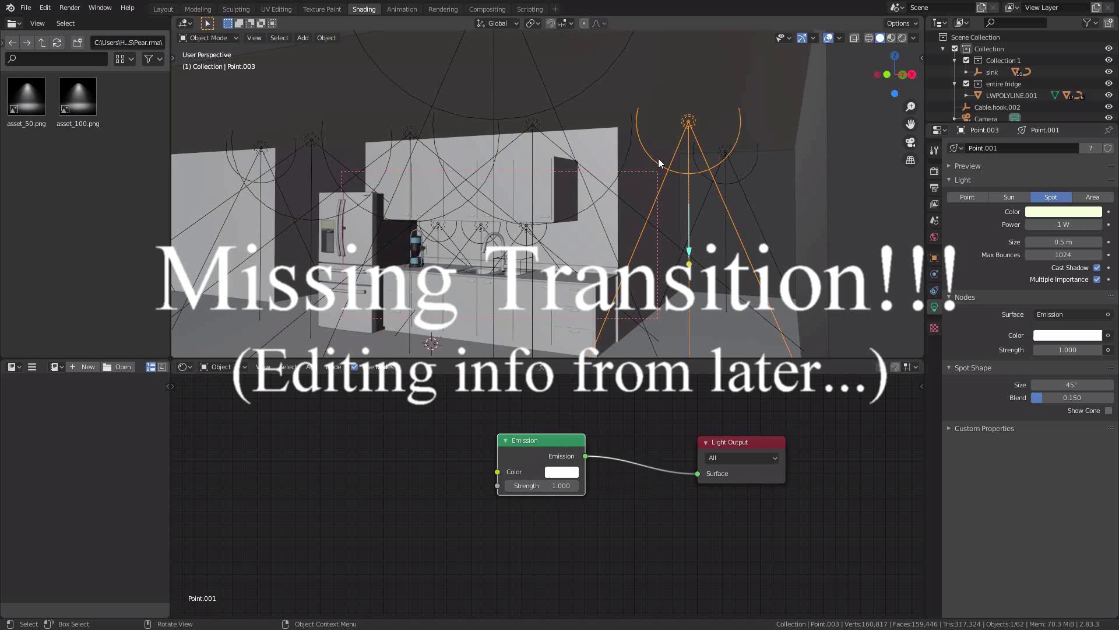
{"action": "scroll", "coordinate": [693, 113], "scroll_direction": "down", "scroll_amount": 4}
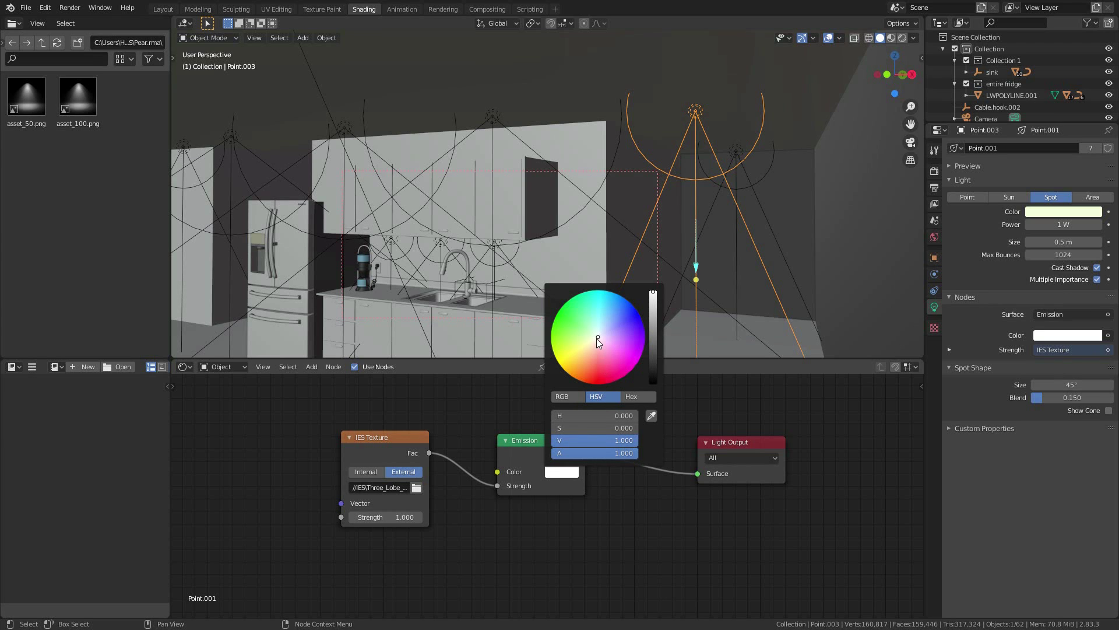
{"action": "left_click", "coordinate": [1072, 212]}
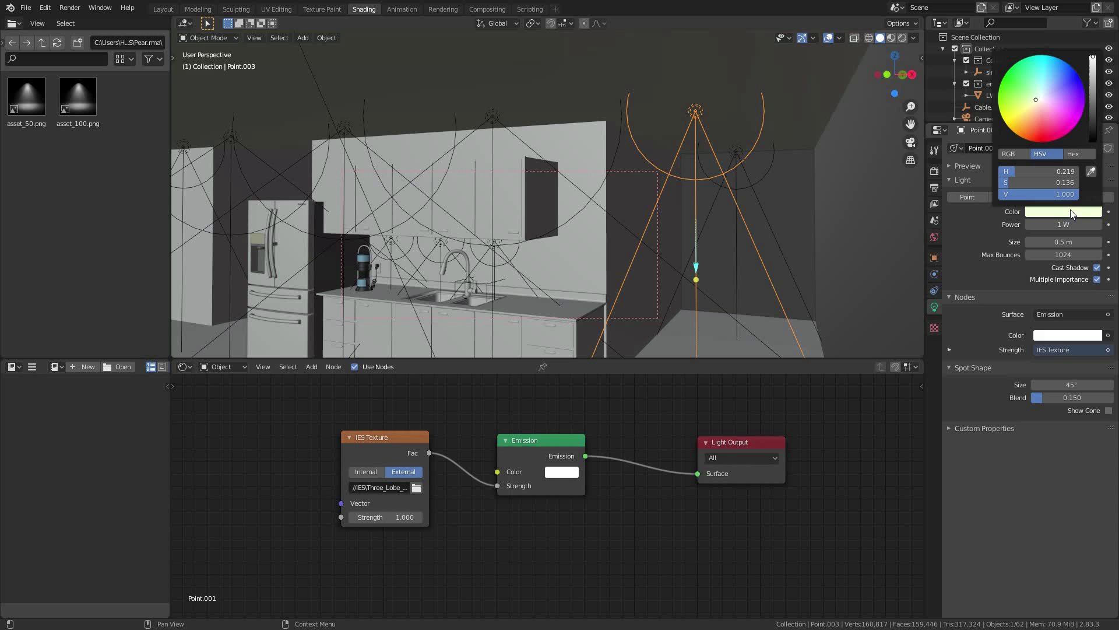
{"action": "key", "text": "ctrl+z"}
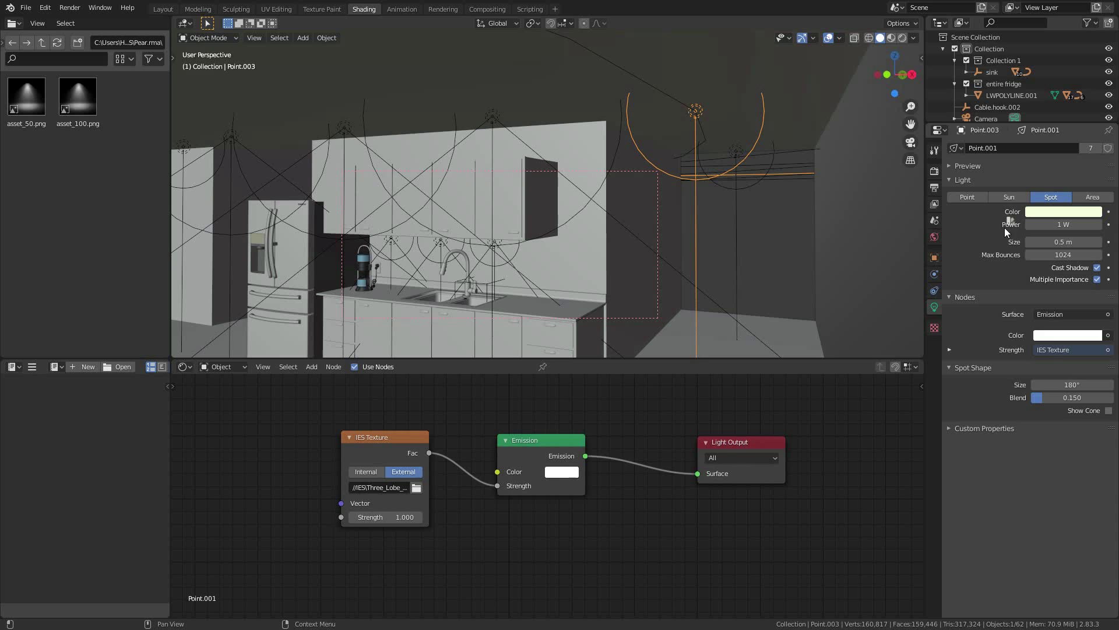
{"action": "left_click_drag", "start_coordinate": [1005, 227], "coordinate": [557, 475]}
{"action": "left_click", "coordinate": [557, 473]}
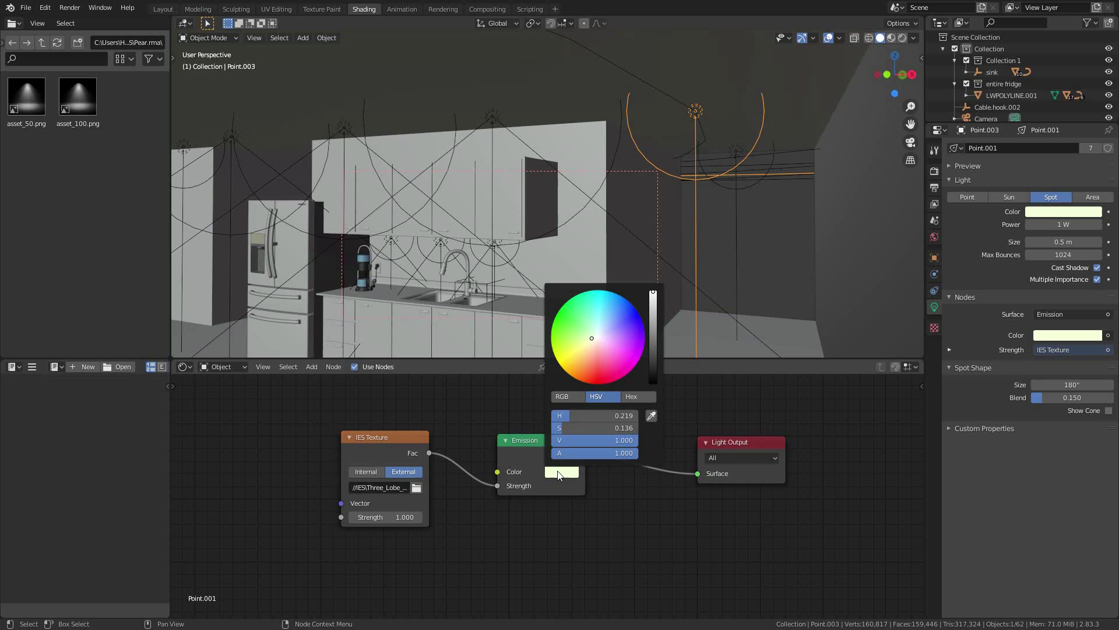
{"action": "left_click", "coordinate": [492, 118]}
Select the sink spot light and copy its light colour onto the Emission colour.
{"action": "left_click", "coordinate": [441, 241]}
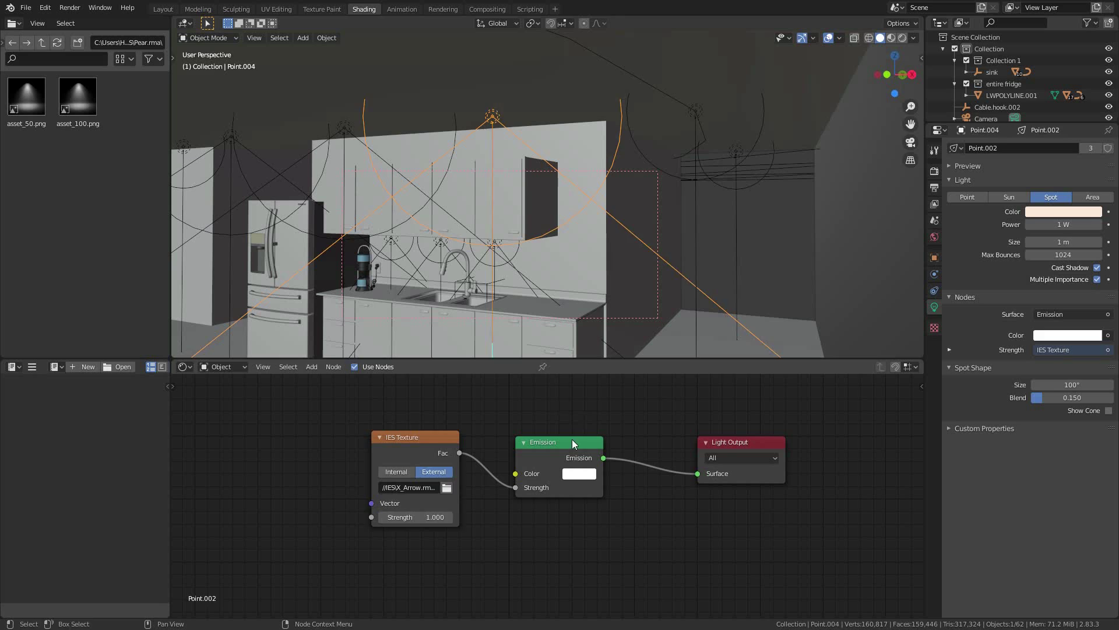
{"action": "left_click_drag", "start_coordinate": [1028, 215], "coordinate": [1038, 337]}
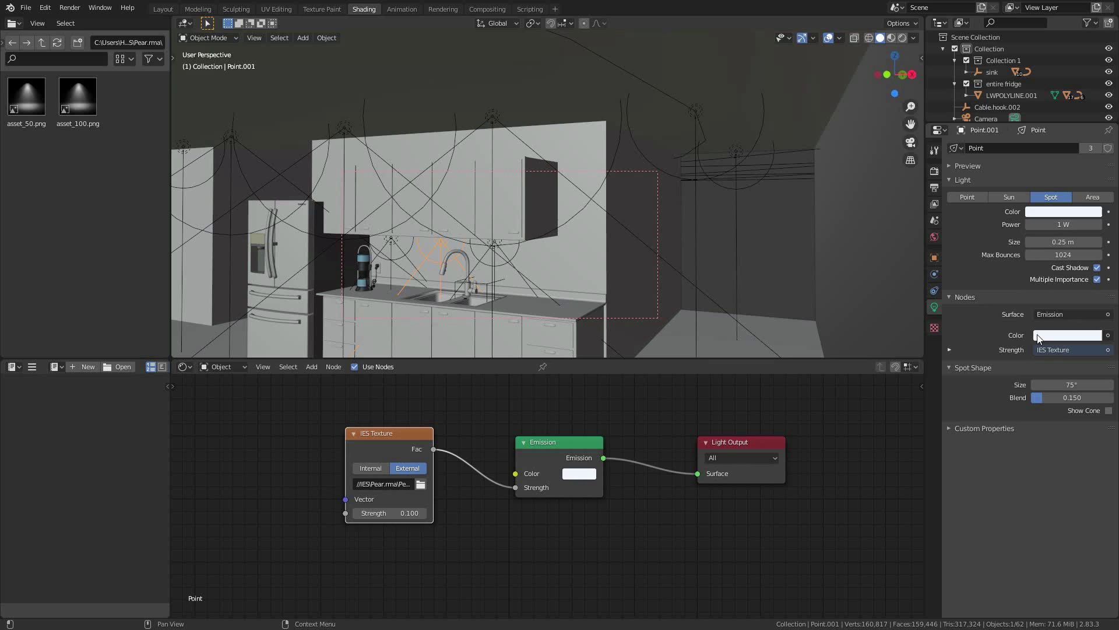
{"action": "left_click", "coordinate": [583, 474]}
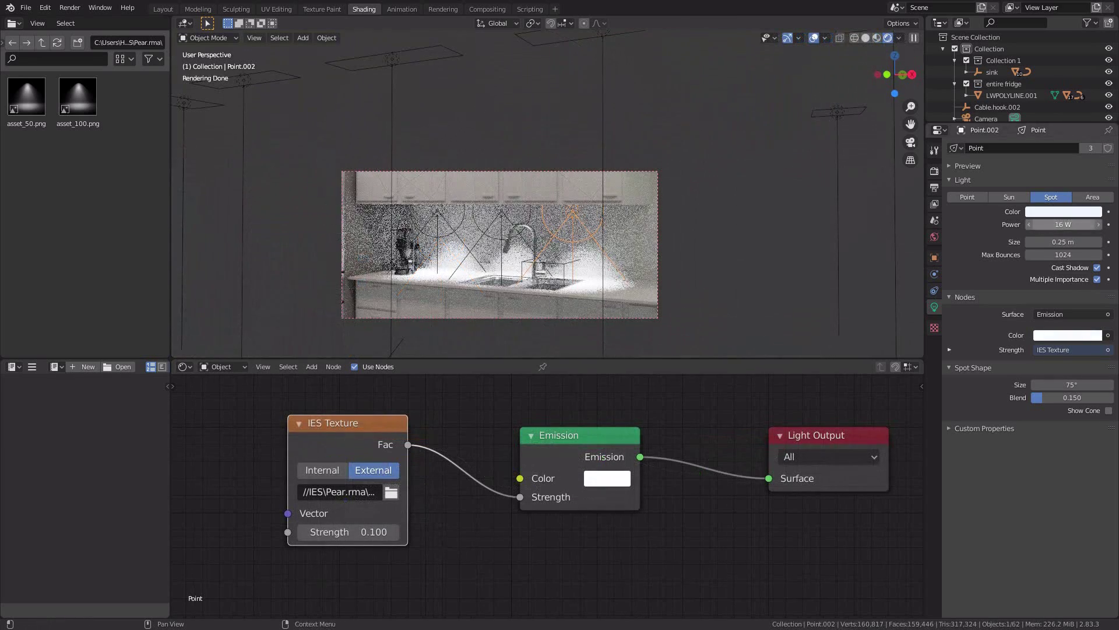
Set the sink spot light's Power to 1 W.
{"action": "left_click", "coordinate": [1074, 225]}
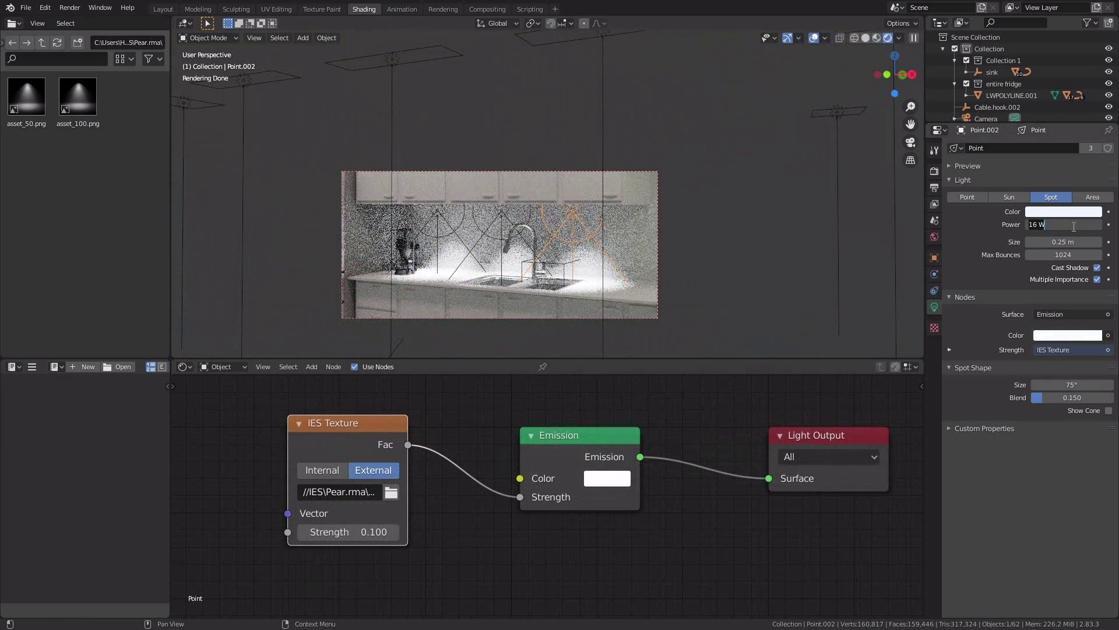
{"action": "type", "text": "1"}
{"action": "key", "text": "Return"}
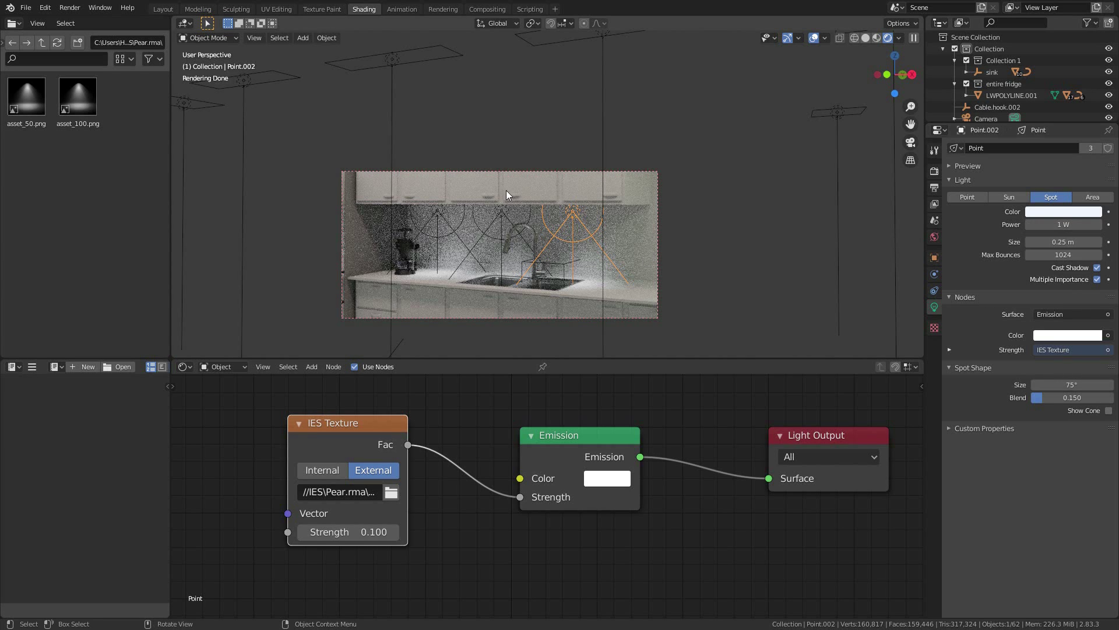
{"action": "left_click", "coordinate": [26, 7]}
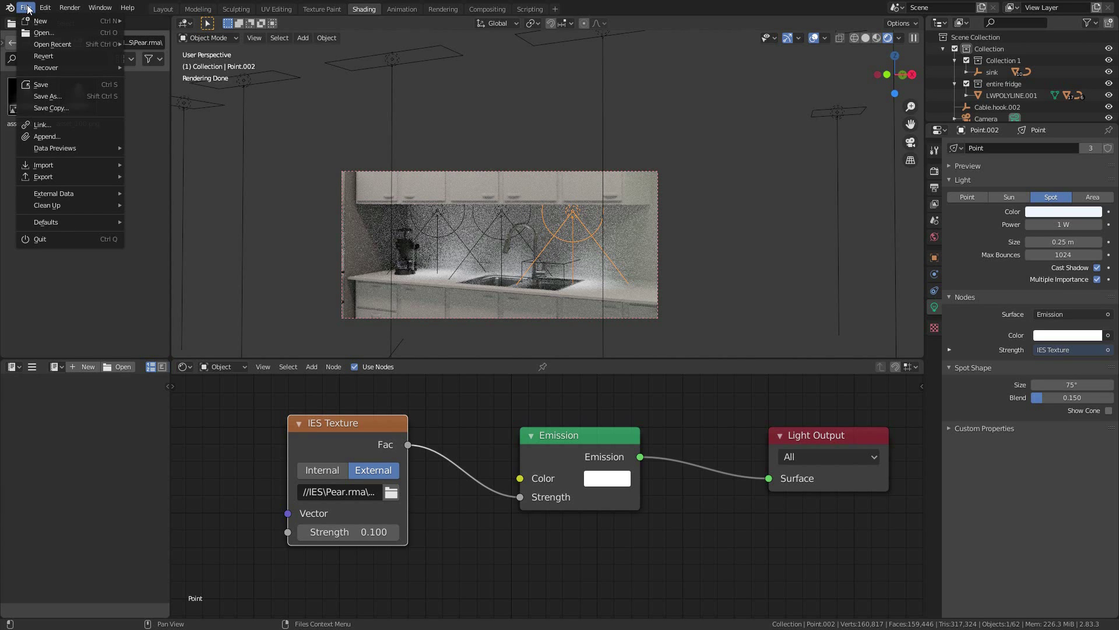
Save office kitchen IES ex.blend and start a new General scene.
{"action": "left_click", "coordinate": [45, 85]}
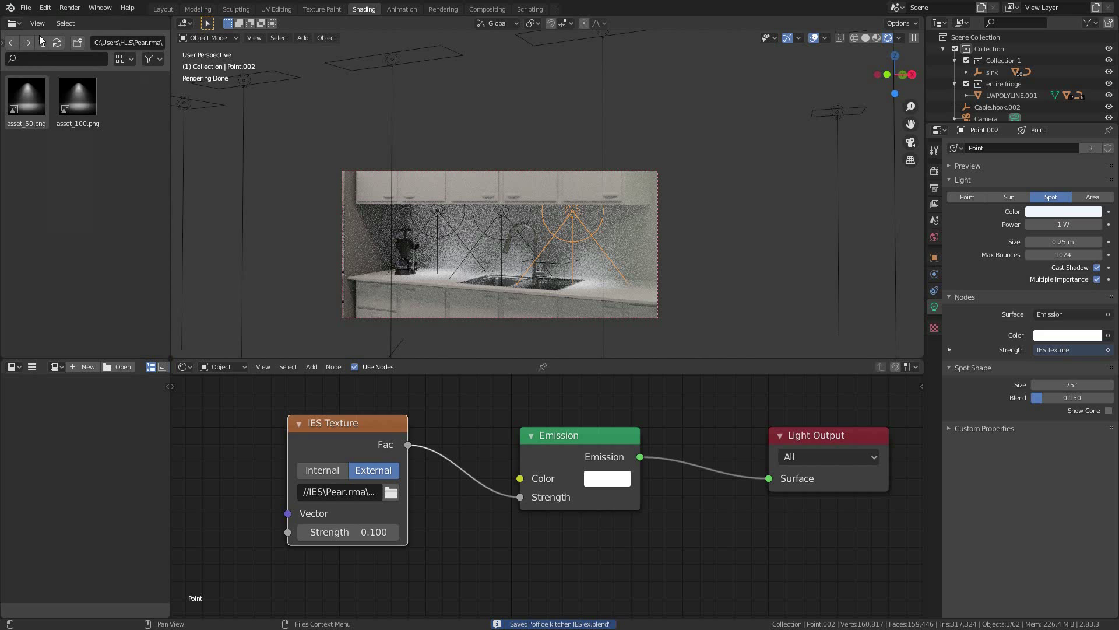
{"action": "left_click", "coordinate": [26, 8]}
{"action": "mouse_move", "coordinate": [34, 23]}
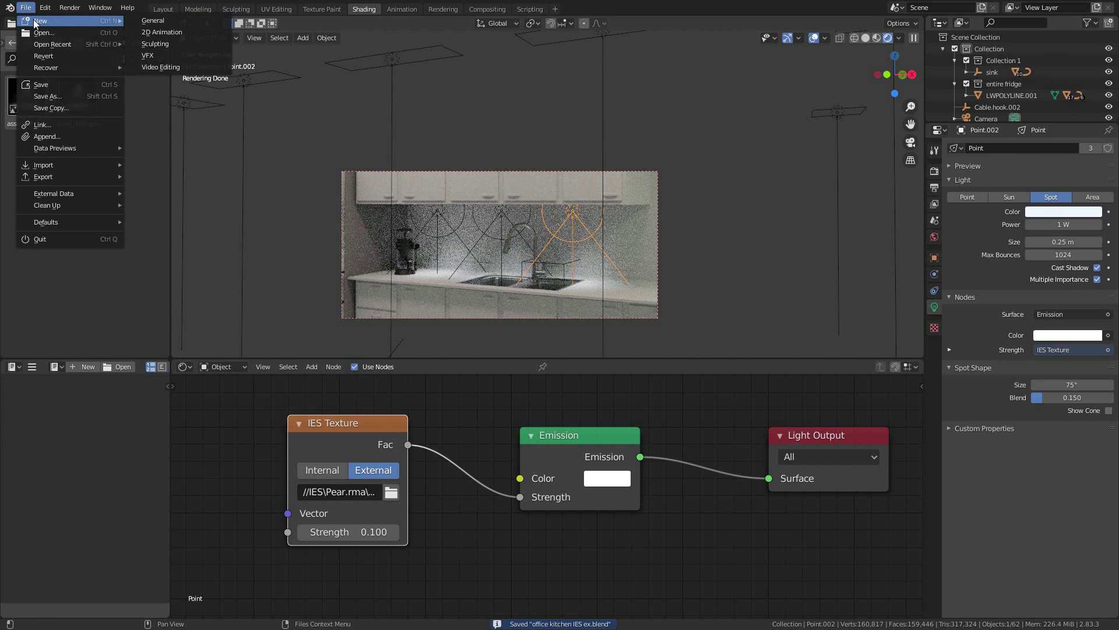
{"action": "left_click", "coordinate": [153, 21]}
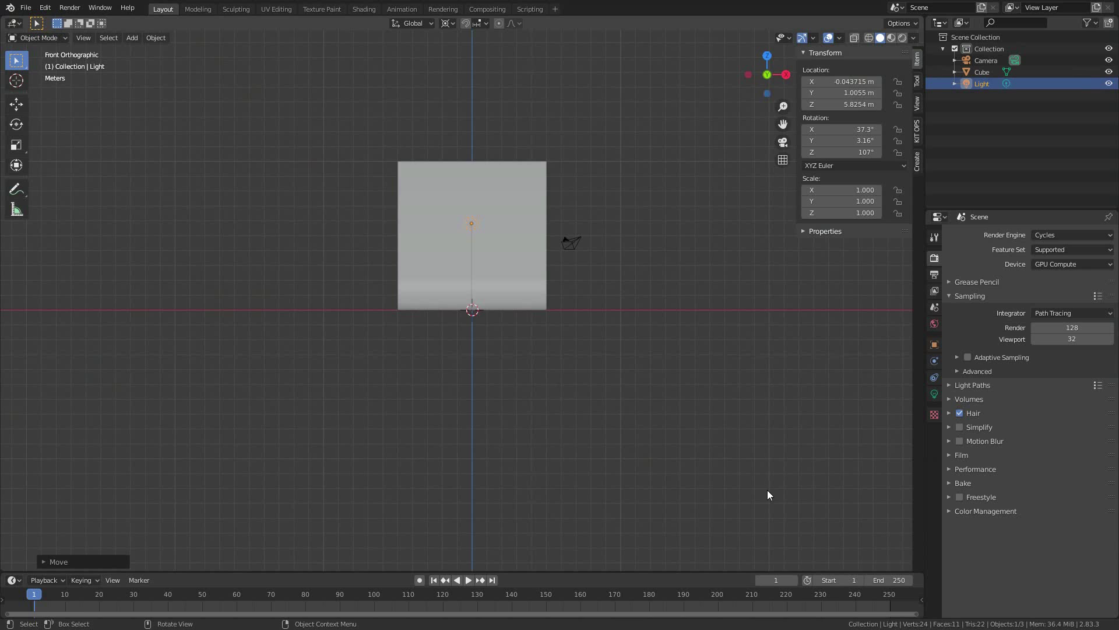
Orbit around the curved backdrop and view it in Rendered shading.
{"action": "middle_click_drag", "start_coordinate": [473, 223], "coordinate": [513, 250]}
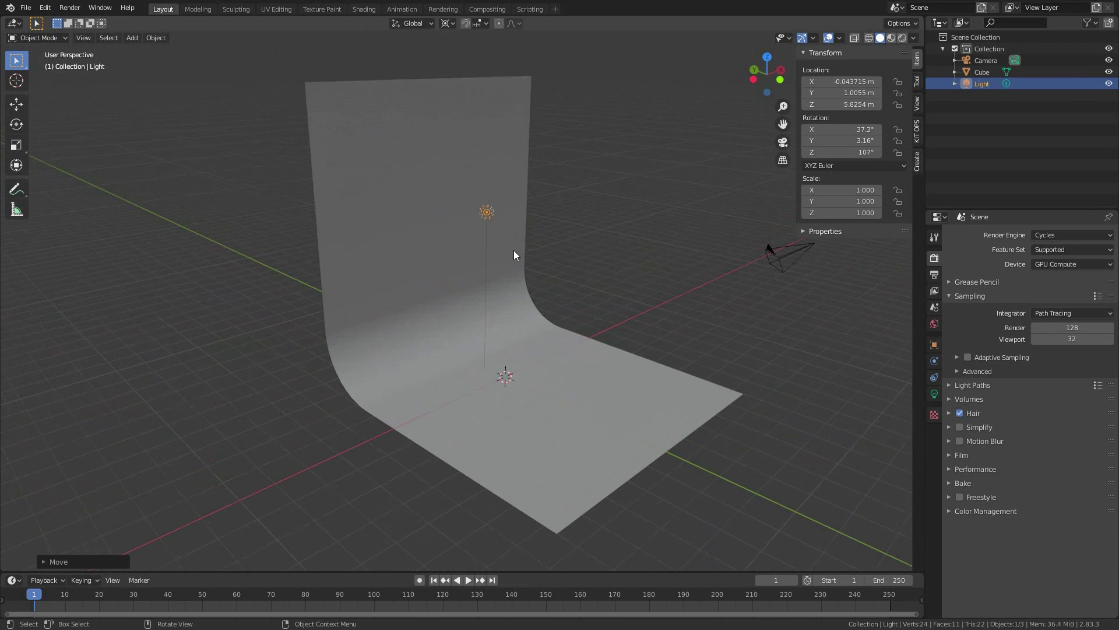
{"action": "left_click", "coordinate": [902, 37]}
{"action": "middle_click_drag", "start_coordinate": [565, 199], "coordinate": [502, 274]}
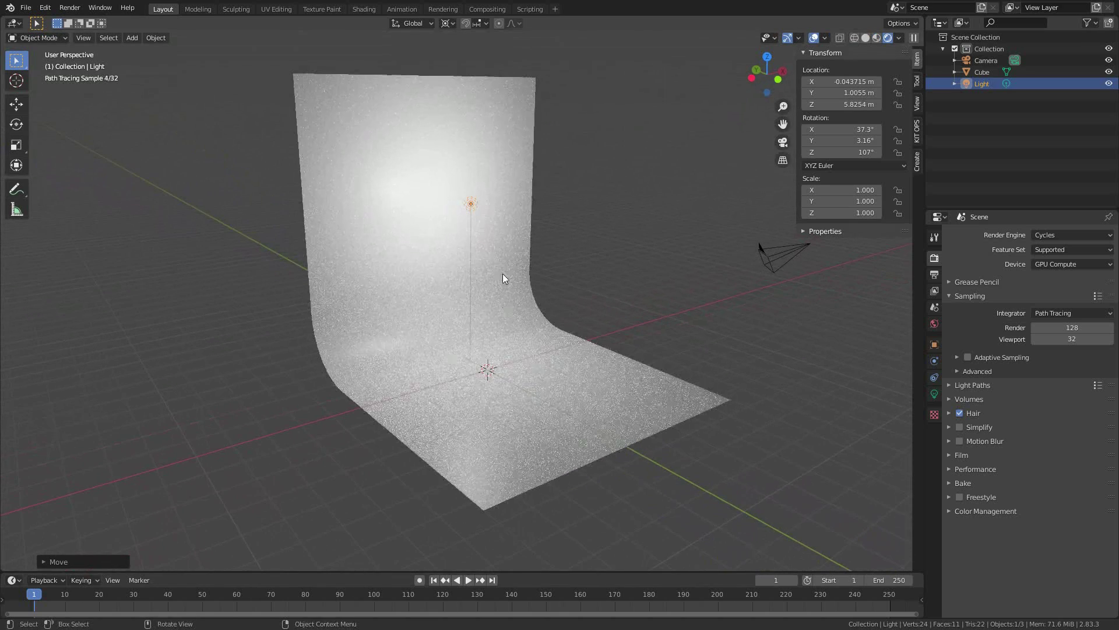
Set the curved backdrop's X, Y and Z dimensions to 3.43 m.
{"action": "left_click", "coordinate": [450, 179]}
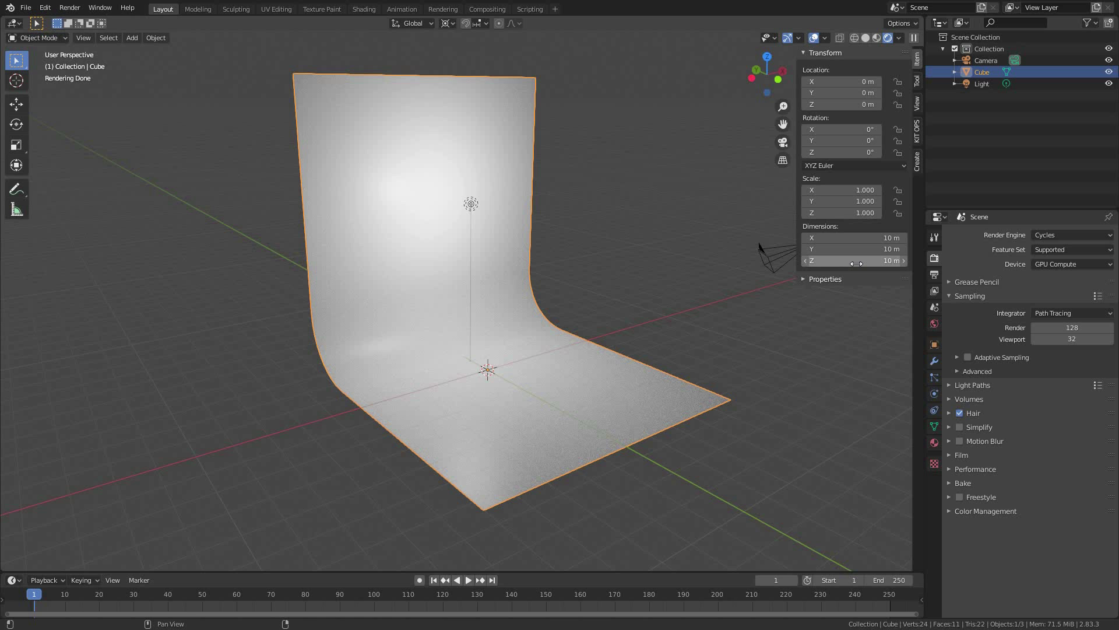
{"action": "left_click", "coordinate": [470, 204]}
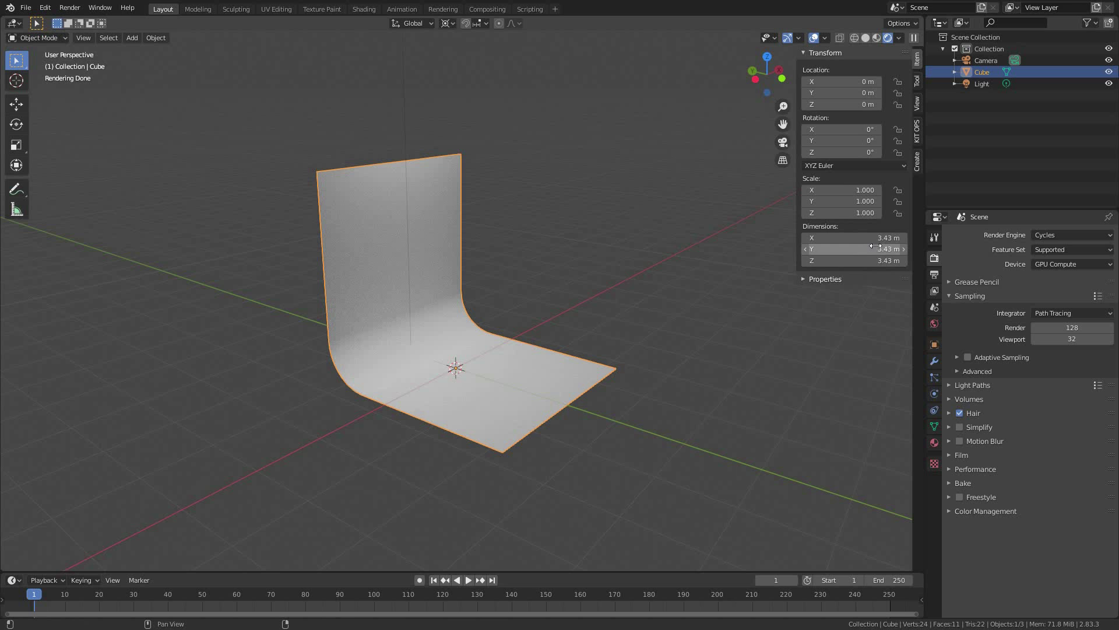
{"action": "middle_click_drag", "start_coordinate": [442, 369], "coordinate": [417, 271]}
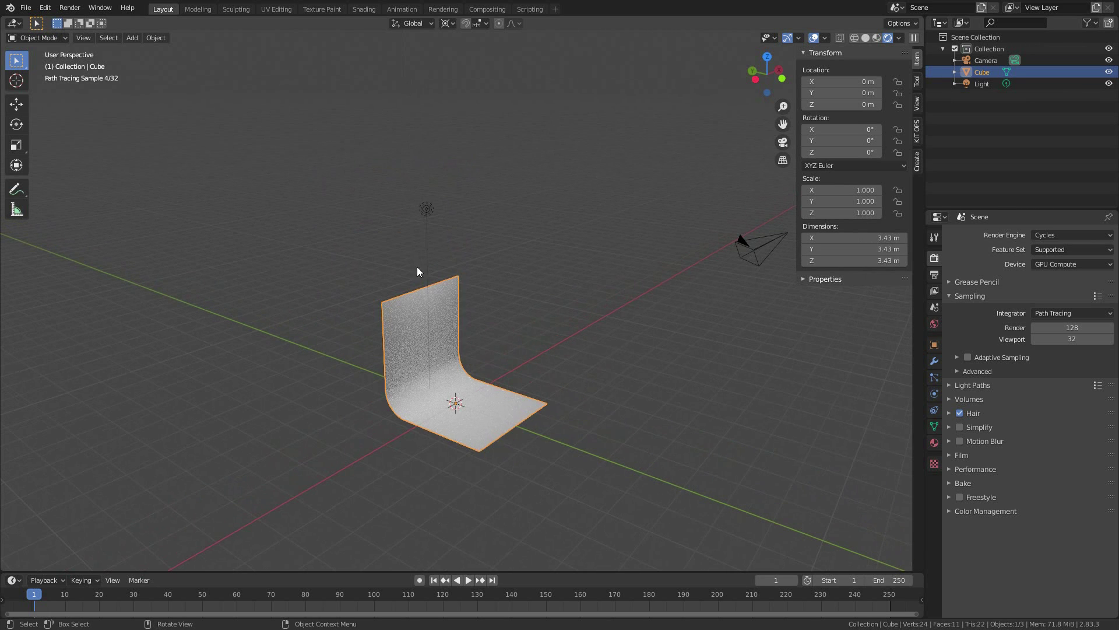
{"action": "left_click", "coordinate": [426, 210]}
Lower the light along Z and switch the scene unit system to Imperial.
{"action": "key", "text": "g"}
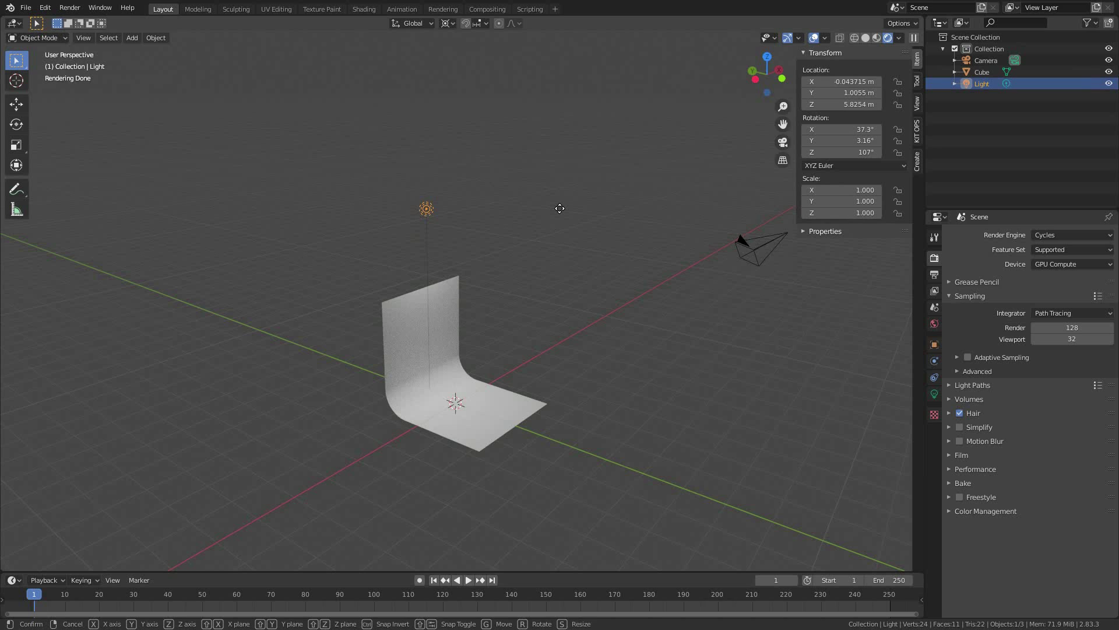
{"action": "key", "text": "z"}
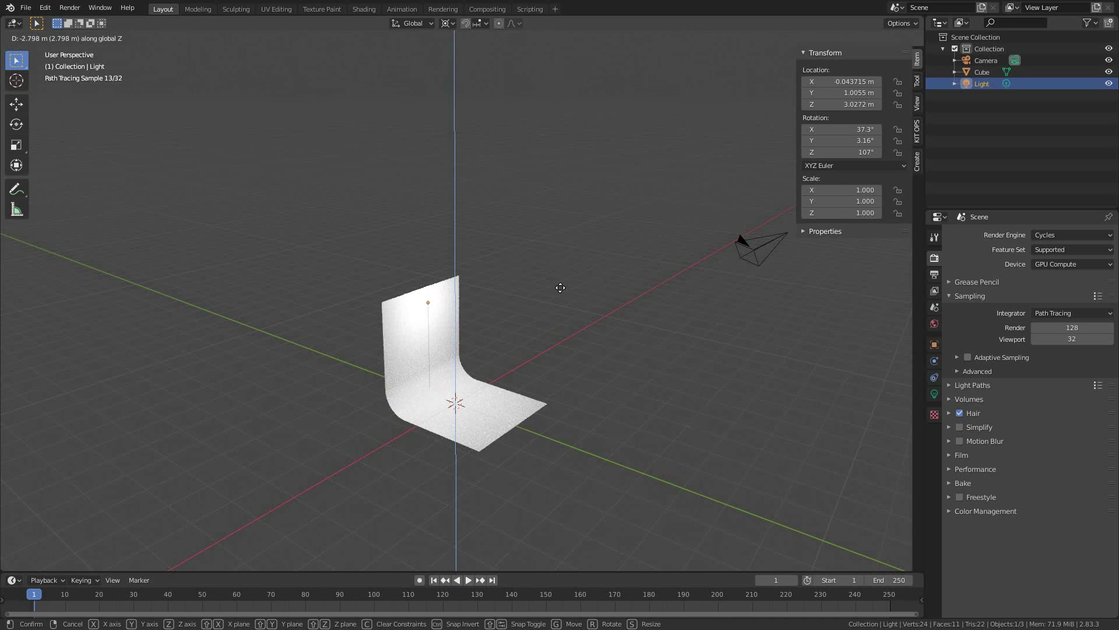
{"action": "left_click", "coordinate": [560, 289]}
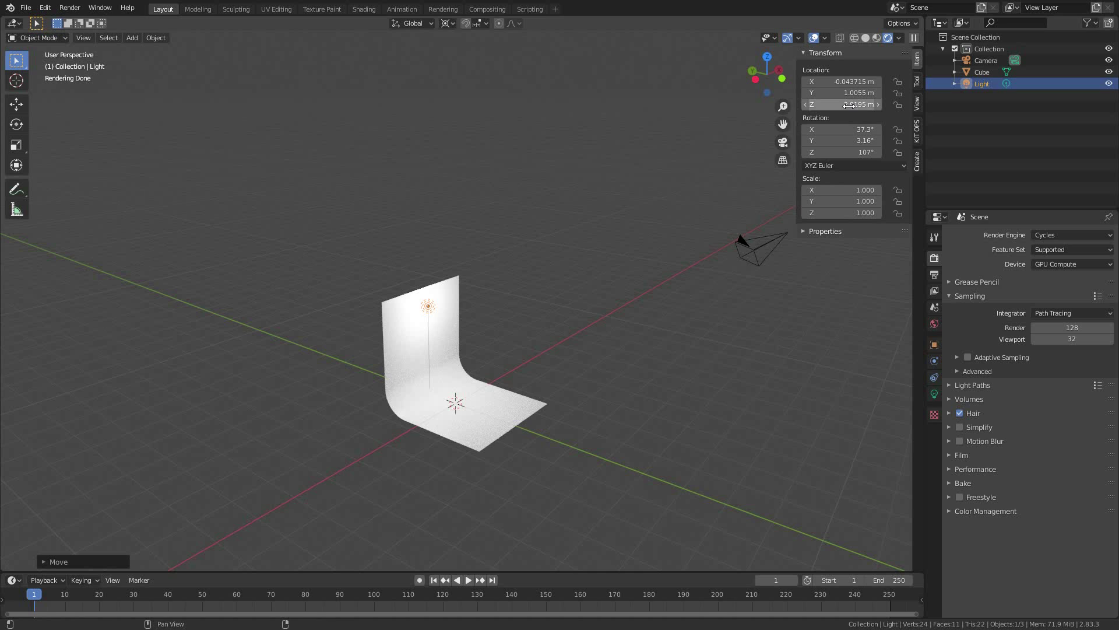
{"action": "left_click", "coordinate": [934, 306]}
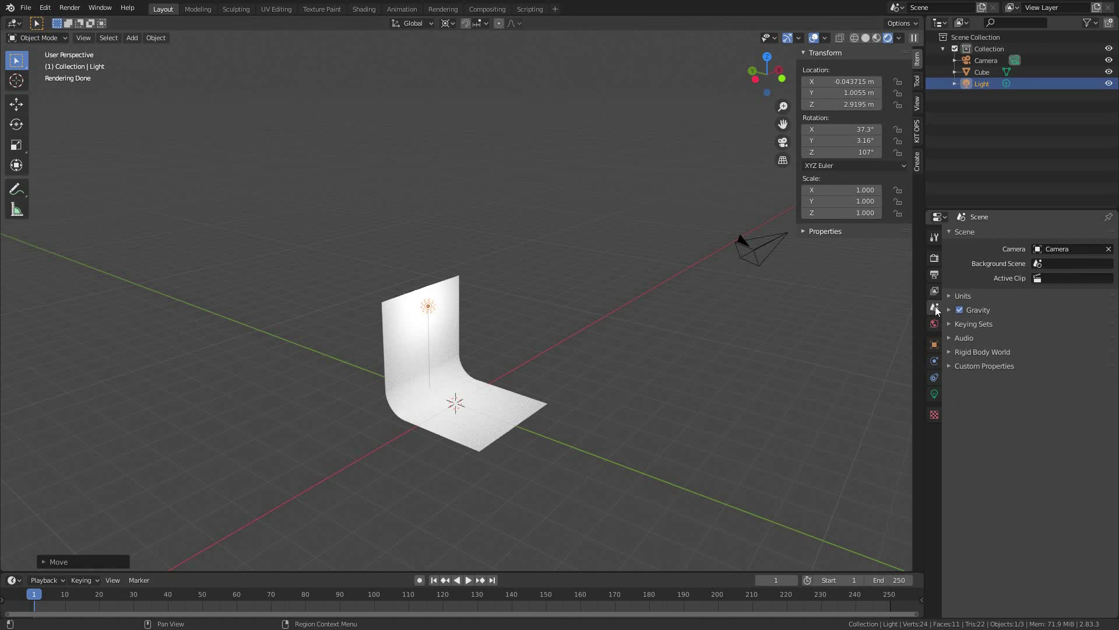
{"action": "left_click", "coordinate": [965, 296]}
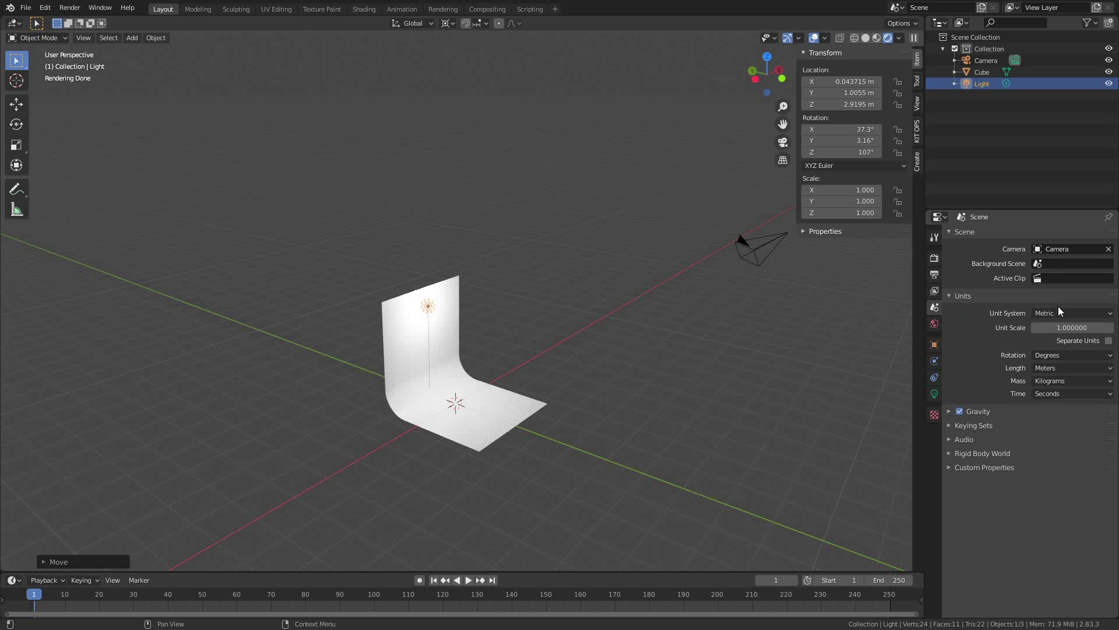
{"action": "left_click", "coordinate": [1069, 312]}
{"action": "left_click", "coordinate": [1044, 352]}
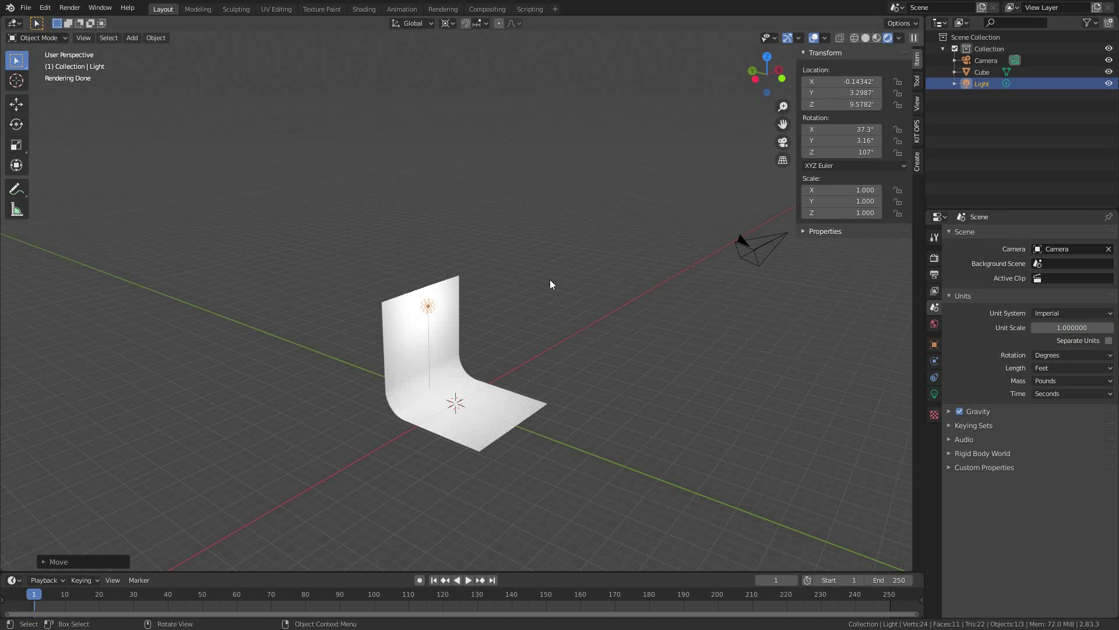
Move the light down to Z 8.0803' and show its light data settings.
{"action": "key", "text": "g"}
{"action": "key", "text": "z"}
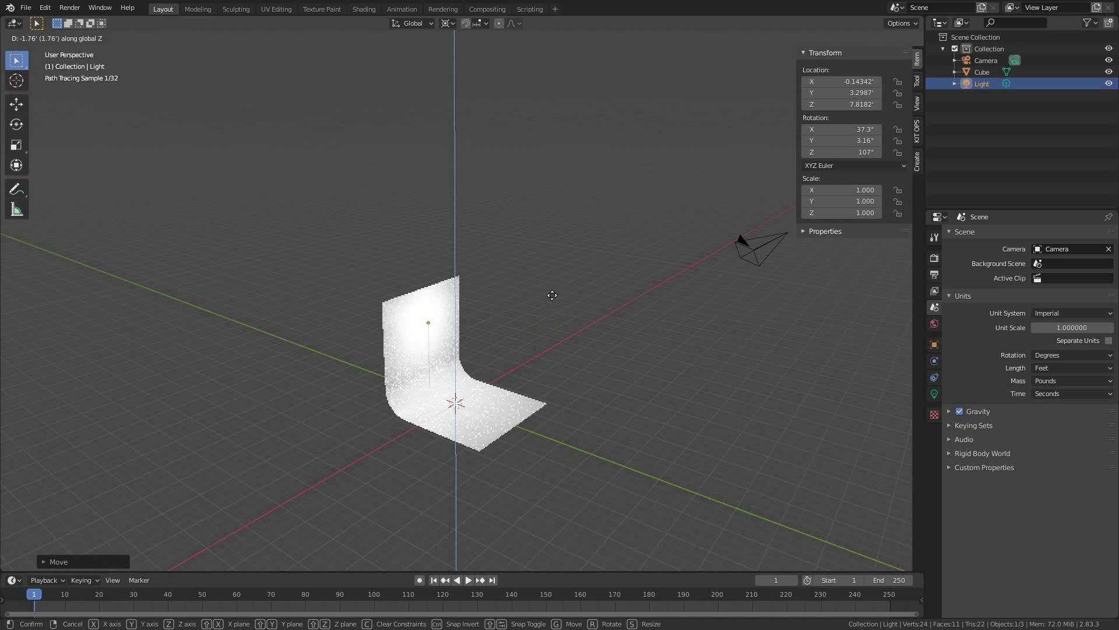
{"action": "left_click", "coordinate": [554, 302]}
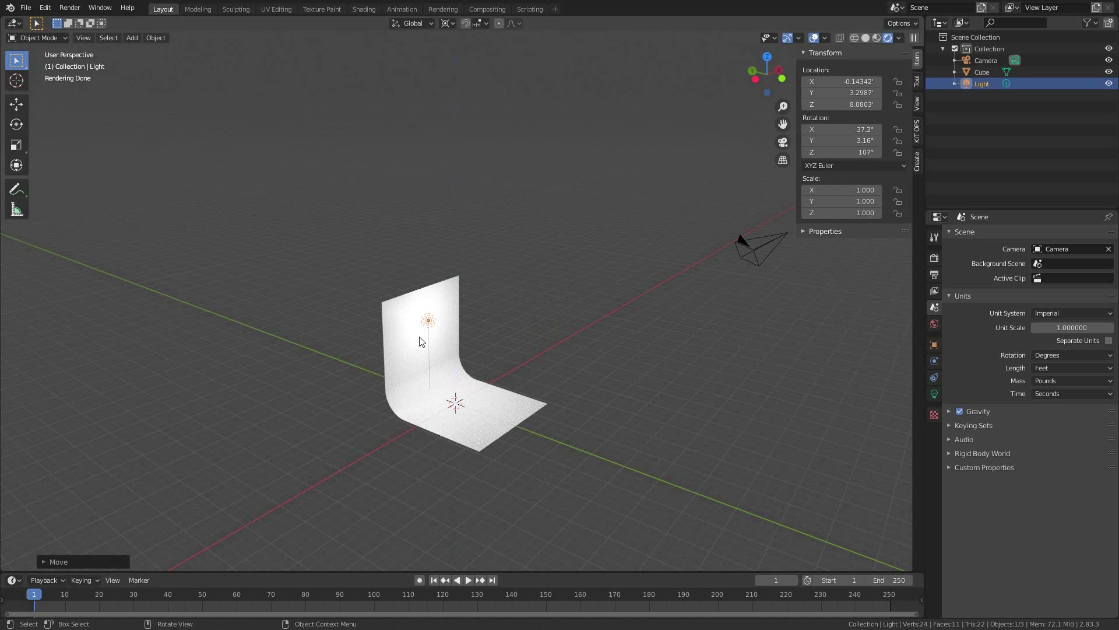
{"action": "left_click", "coordinate": [404, 334]}
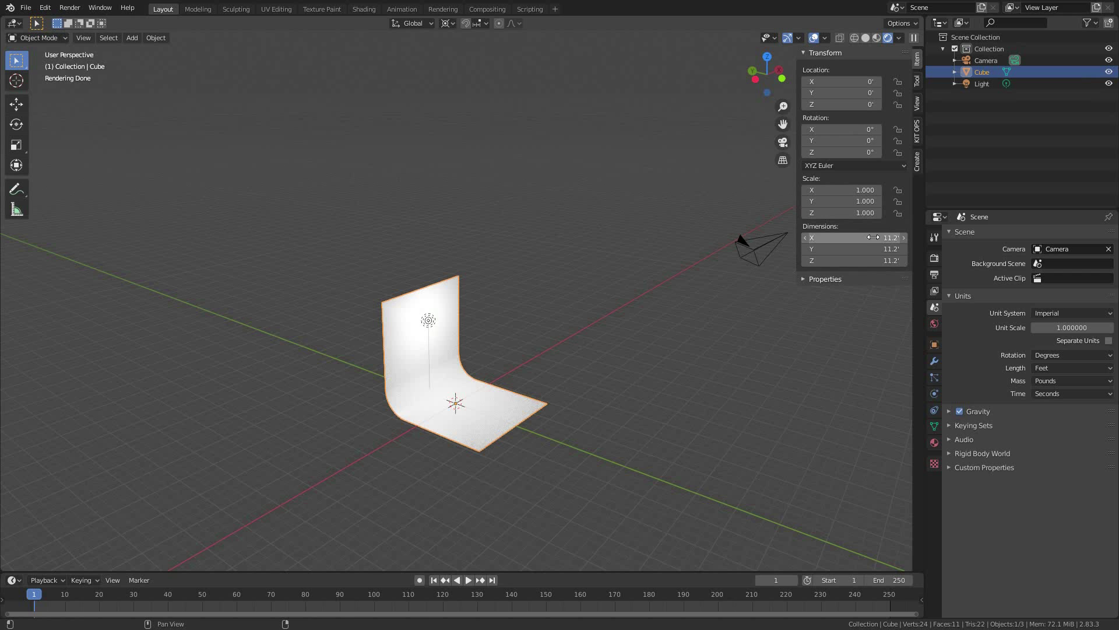
{"action": "middle_click_drag", "start_coordinate": [435, 365], "coordinate": [464, 234]}
{"action": "left_click", "coordinate": [466, 234]}
{"action": "left_click", "coordinate": [934, 394]}
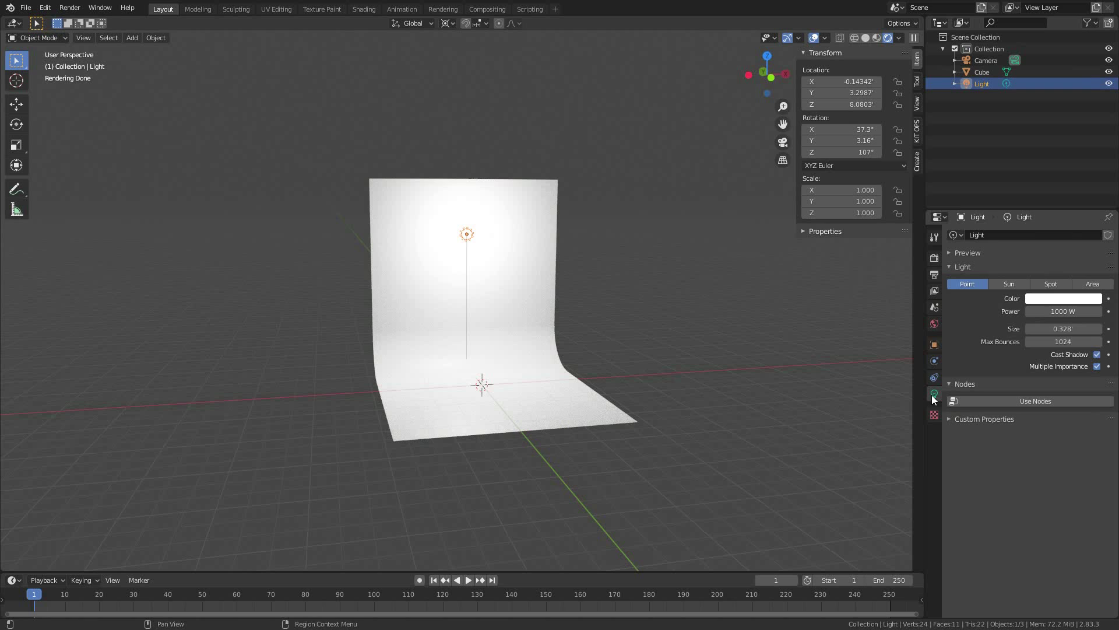
Make the light a Spot with Use Nodes enabled, previewed in Rendered shading.
{"action": "left_click", "coordinate": [1041, 286]}
{"action": "left_click", "coordinate": [362, 10]}
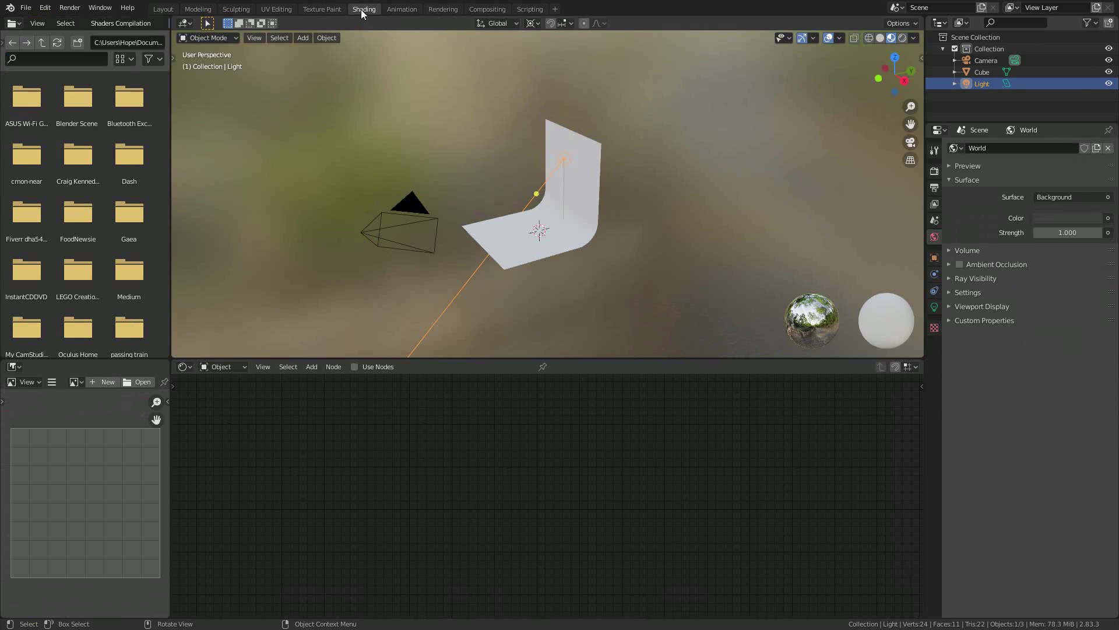
{"action": "left_click", "coordinate": [365, 366]}
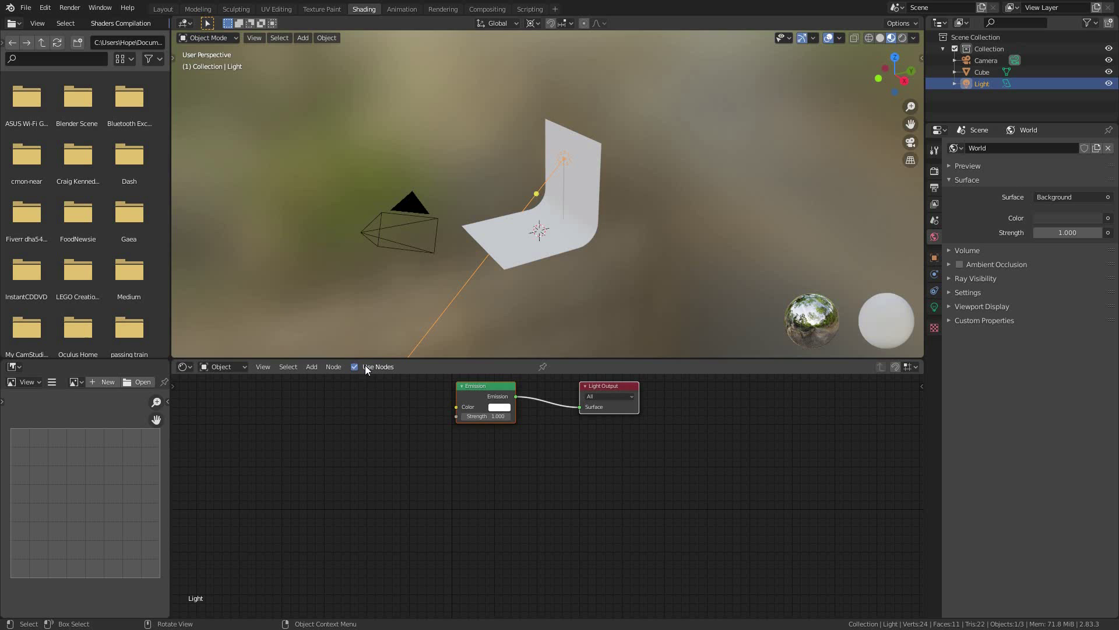
{"action": "mouse_move", "coordinate": [557, 263]}
{"action": "middle_mouse_down"}
{"action": "mouse_move", "coordinate": [595, 201]}
{"action": "mouse_move", "coordinate": [681, 192]}
{"action": "middle_mouse_up"}
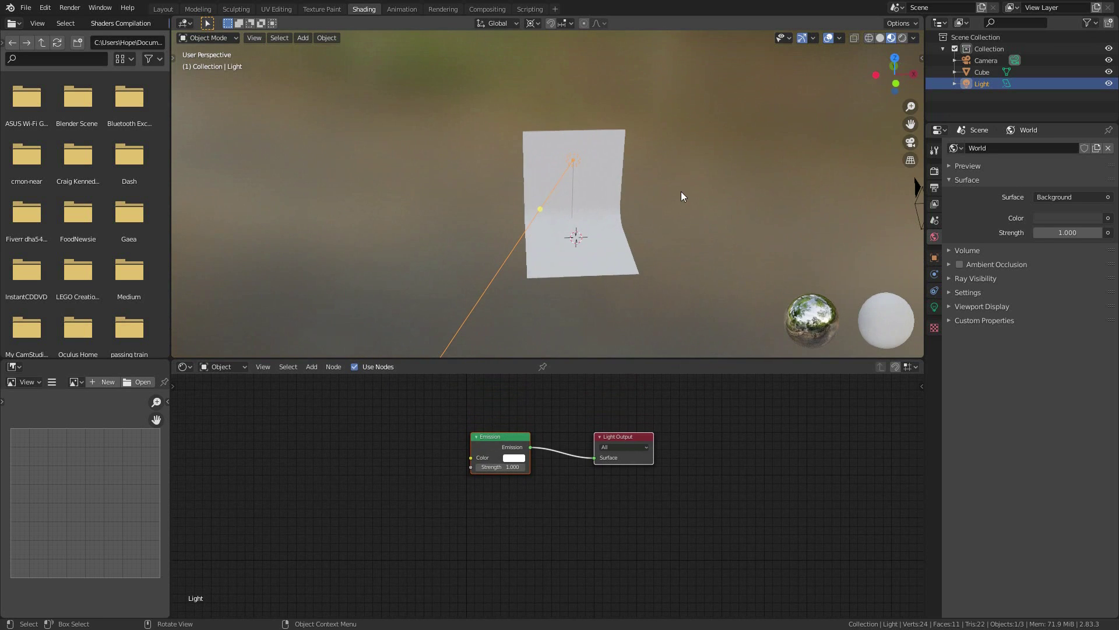
{"action": "left_click", "coordinate": [902, 38]}
{"action": "scroll", "coordinate": [612, 221], "scroll_direction": "up", "scroll_amount": 5}
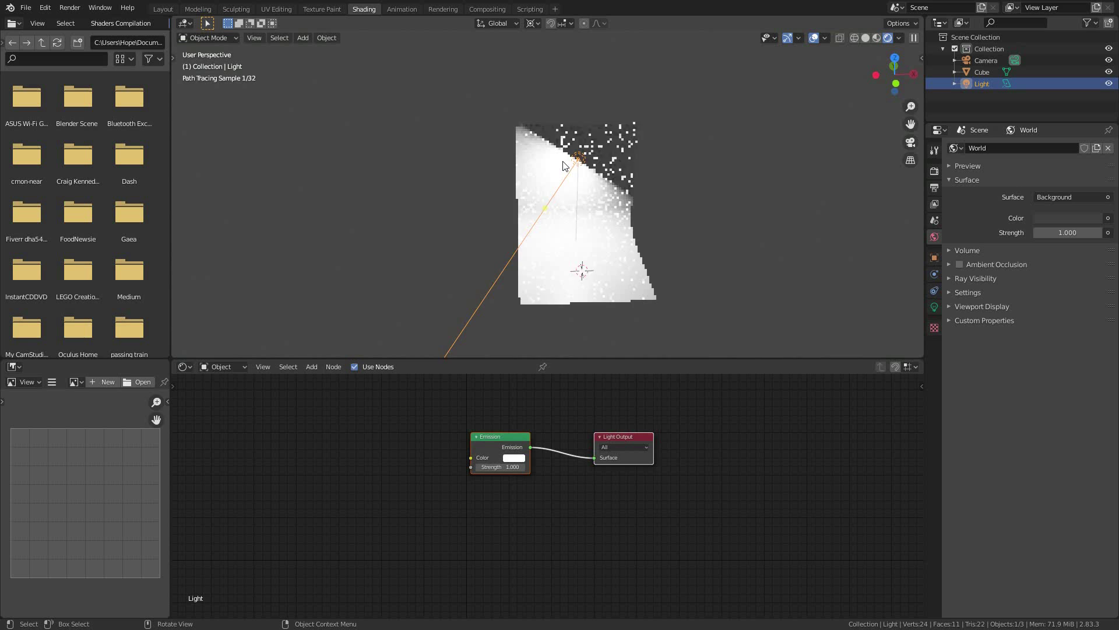
{"action": "middle_click_drag", "start_coordinate": [472, 441], "coordinate": [535, 456]}
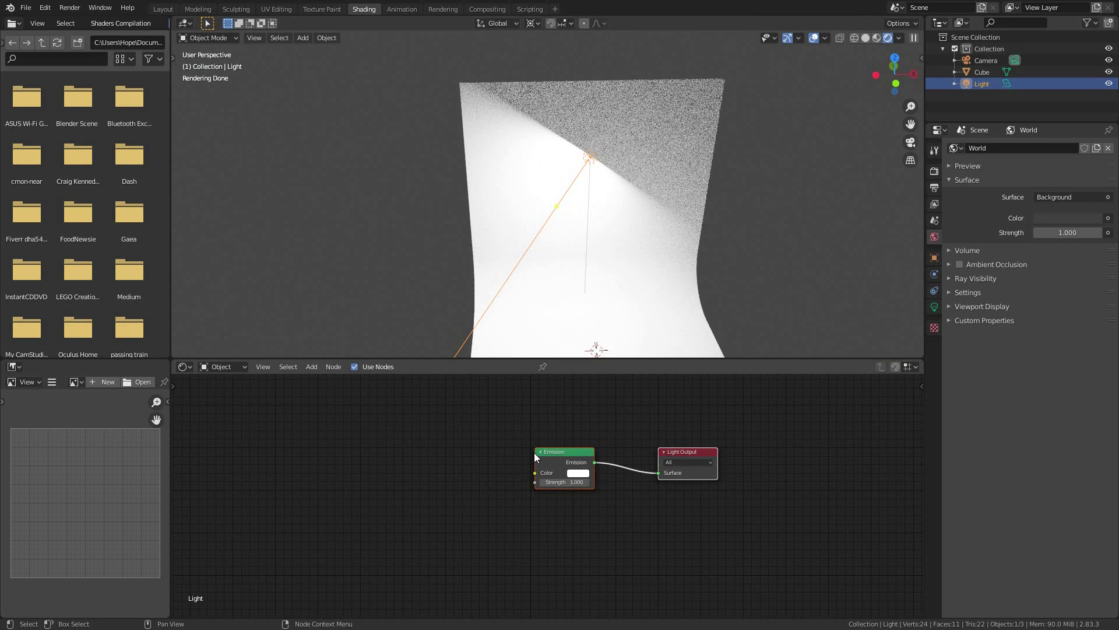
Add an External IES Texture node left of Emission and browse for its file.
{"action": "key", "text": "shift+a"}
{"action": "mouse_move", "coordinate": [534, 453]}
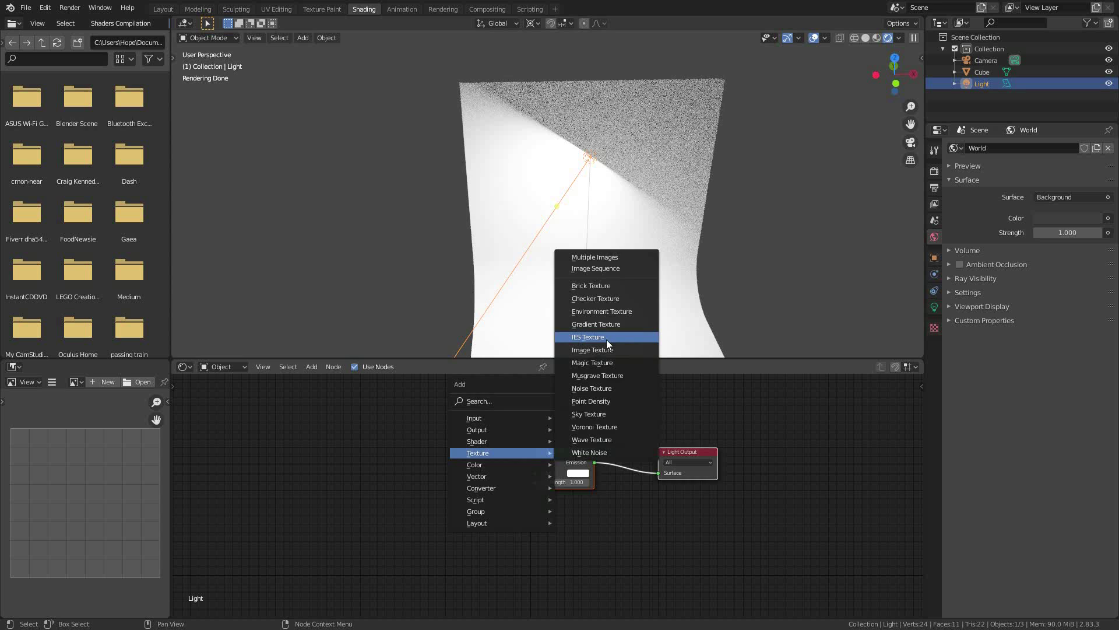
{"action": "left_click", "coordinate": [587, 337]}
{"action": "left_click", "coordinate": [424, 437]}
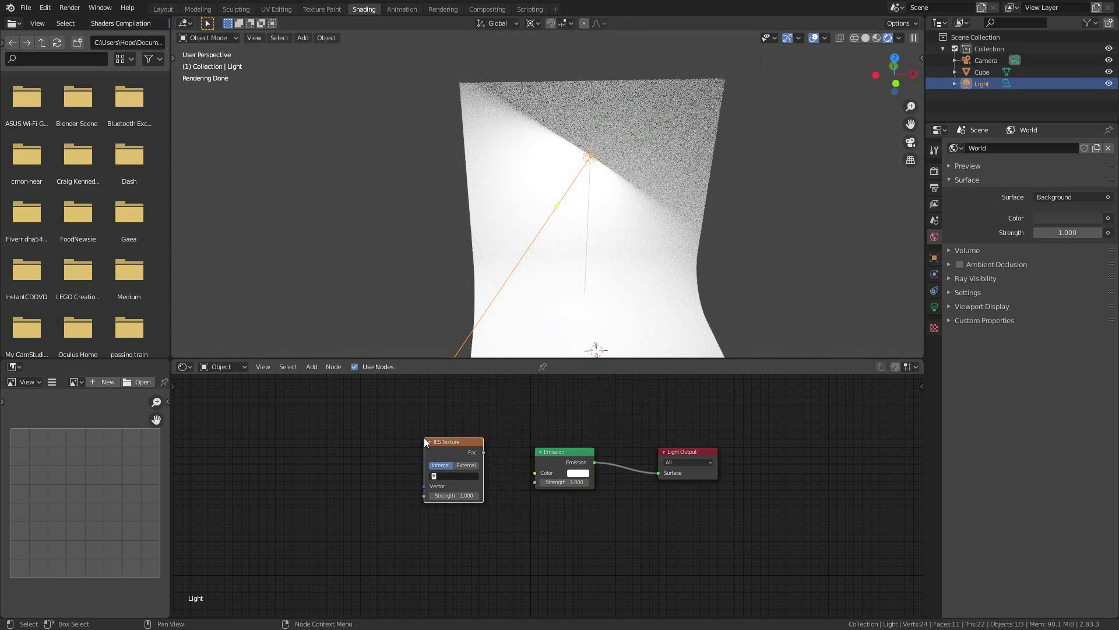
{"action": "scroll", "coordinate": [466, 477], "scroll_direction": "up", "scroll_amount": 3}
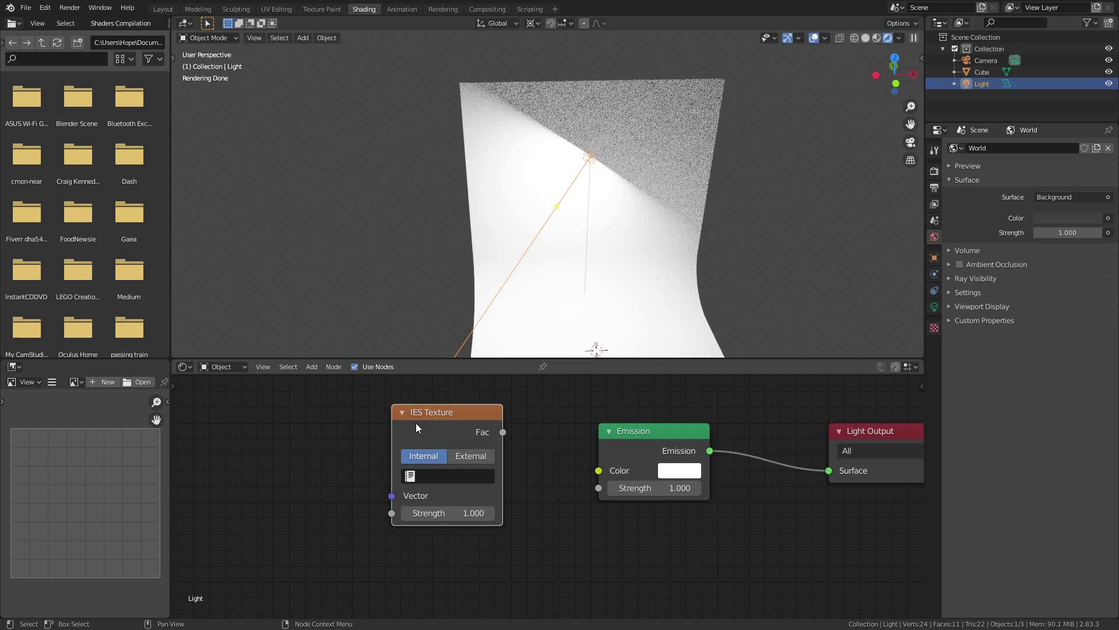
{"action": "left_click", "coordinate": [464, 456]}
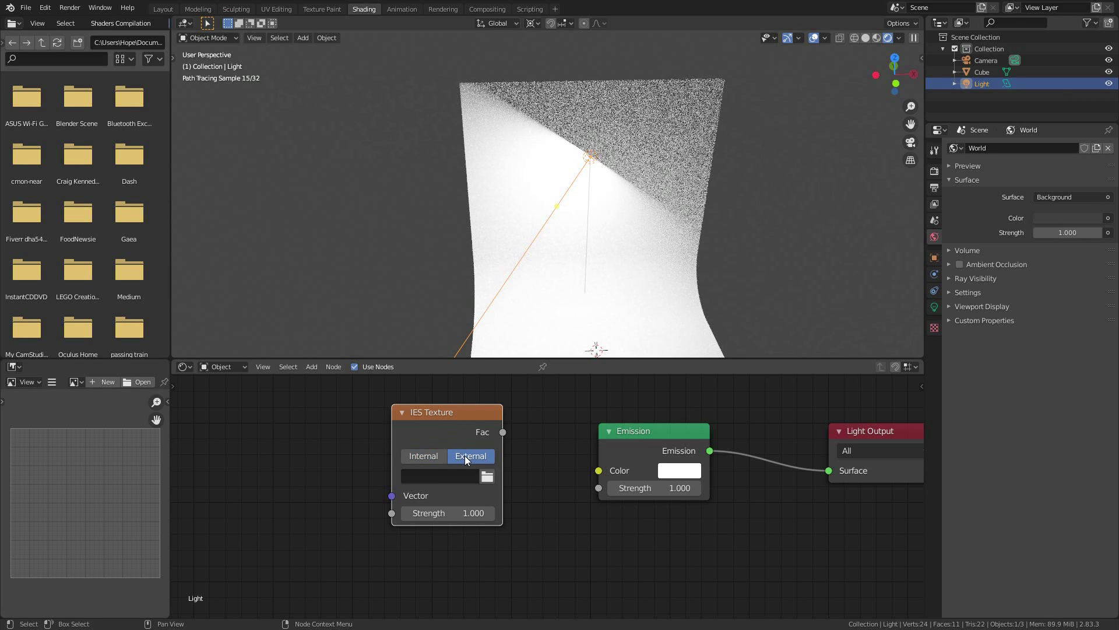
{"action": "left_click", "coordinate": [488, 476]}
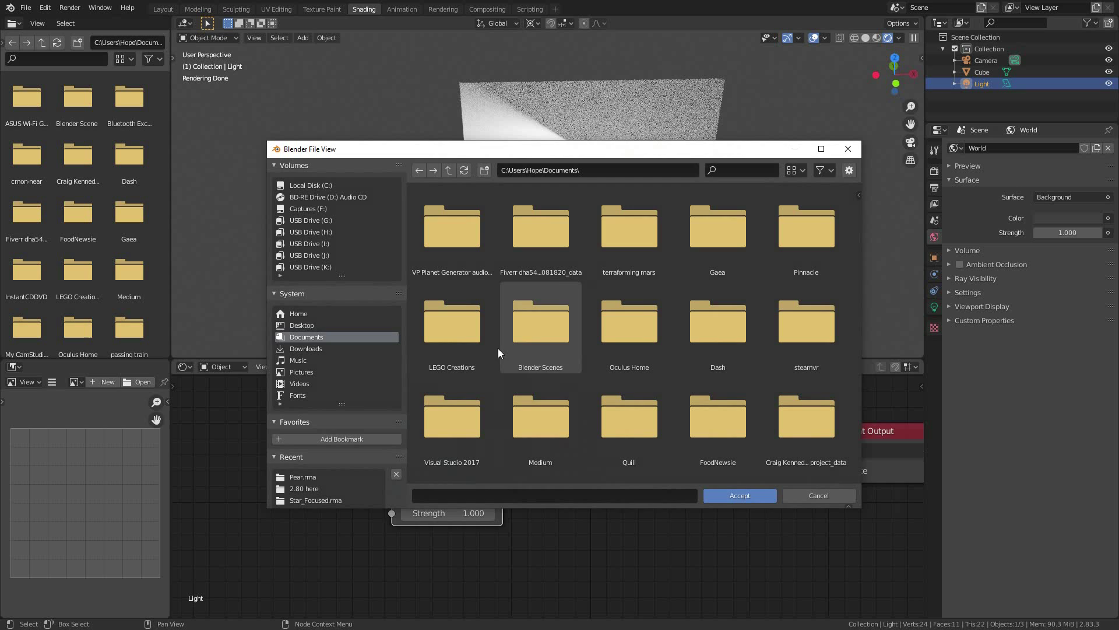
Load Umbrella.IES from IES\Umbrella.rma and wire its Fac into Emission Strength.
{"action": "left_click", "coordinate": [304, 488]}
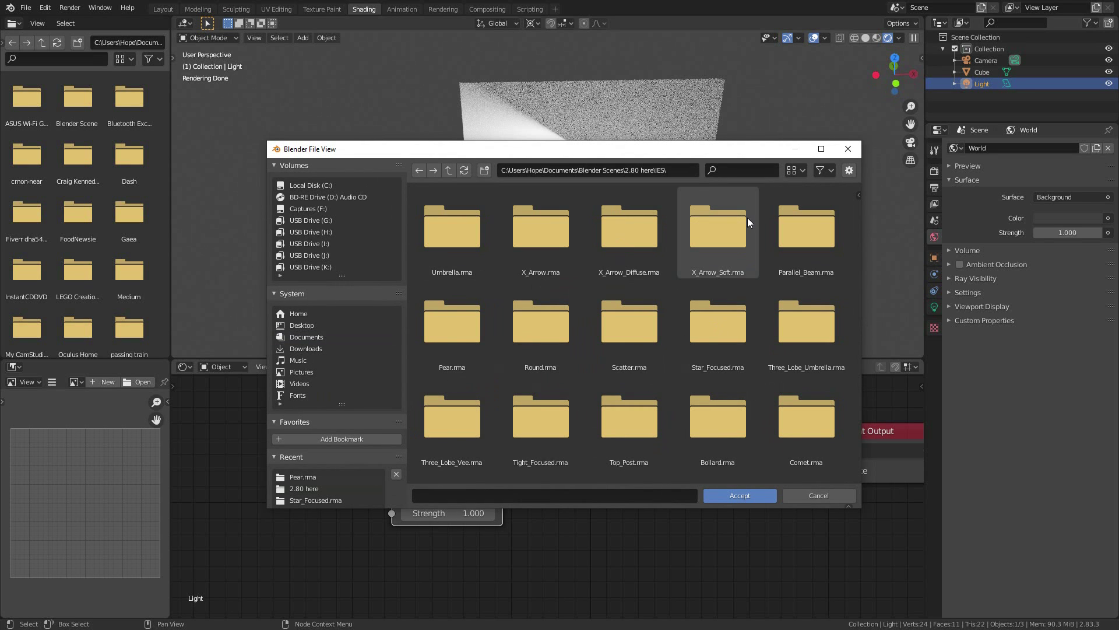
{"action": "scroll", "coordinate": [476, 227], "scroll_direction": "down", "scroll_amount": 2}
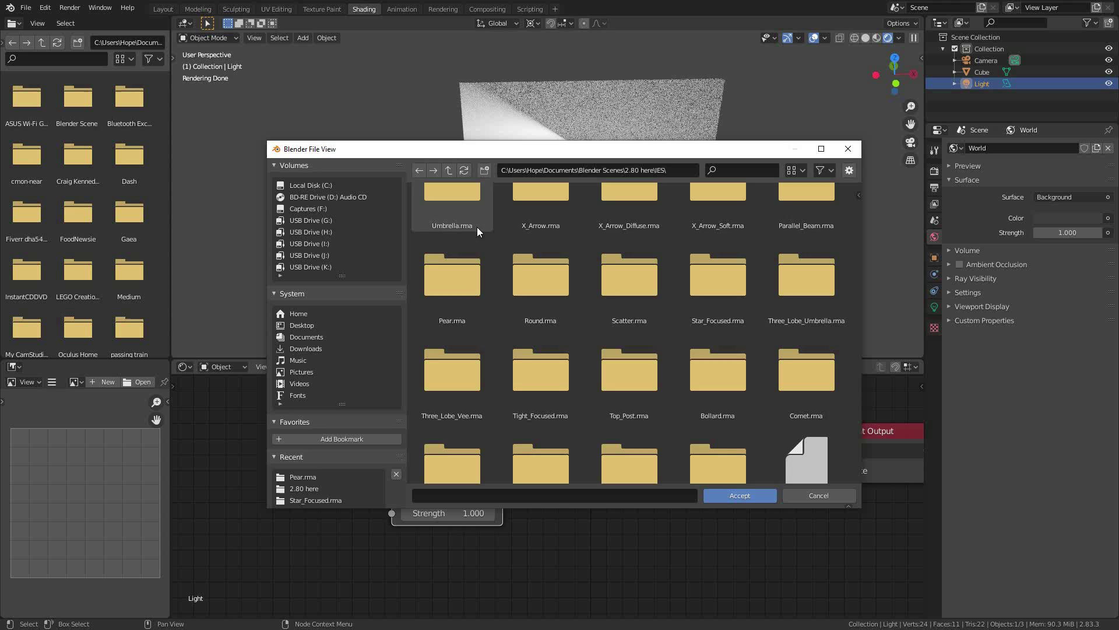
{"action": "scroll", "coordinate": [477, 226], "scroll_direction": "up", "scroll_amount": 2}
{"action": "scroll", "coordinate": [477, 226], "scroll_direction": "down", "scroll_amount": 2}
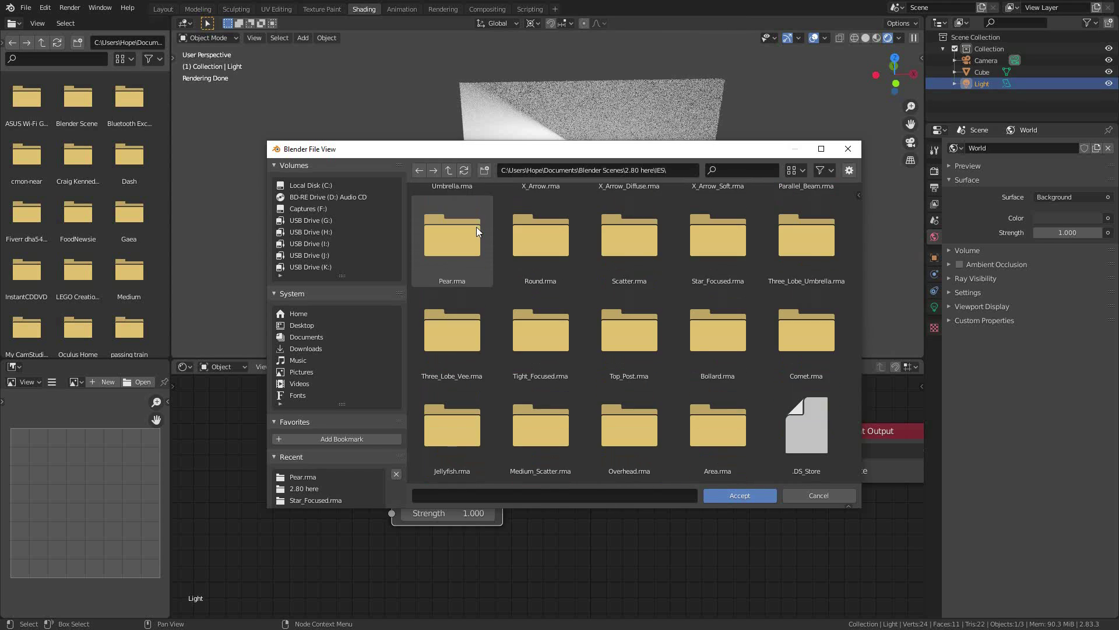
{"action": "scroll", "coordinate": [476, 227], "scroll_direction": "up", "scroll_amount": 2}
{"action": "left_click", "coordinate": [449, 229]}
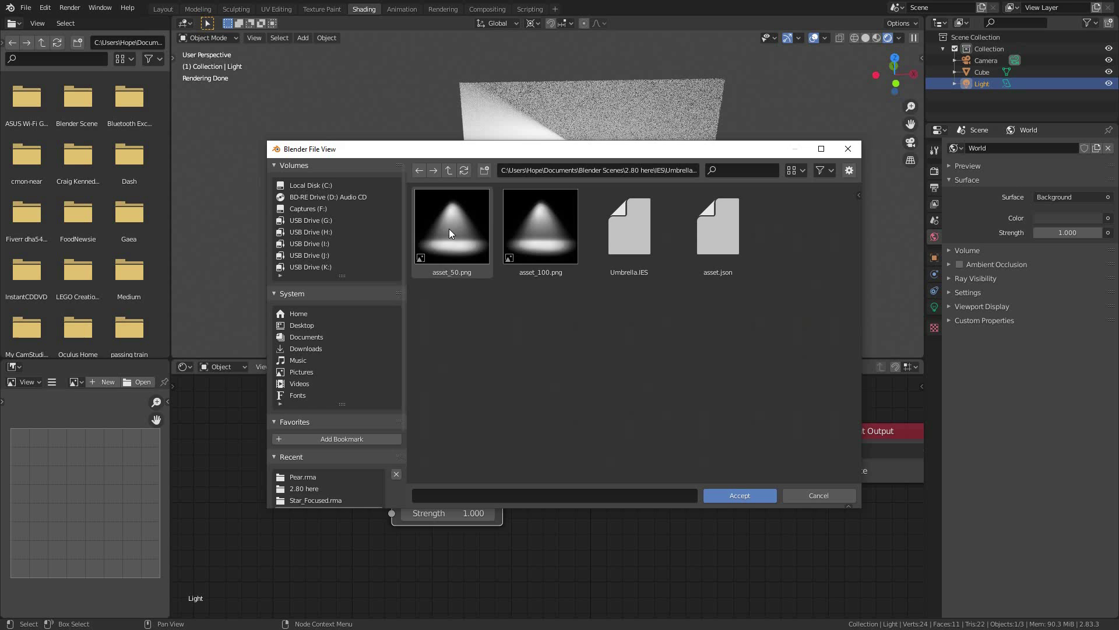
{"action": "double_click", "coordinate": [646, 229]}
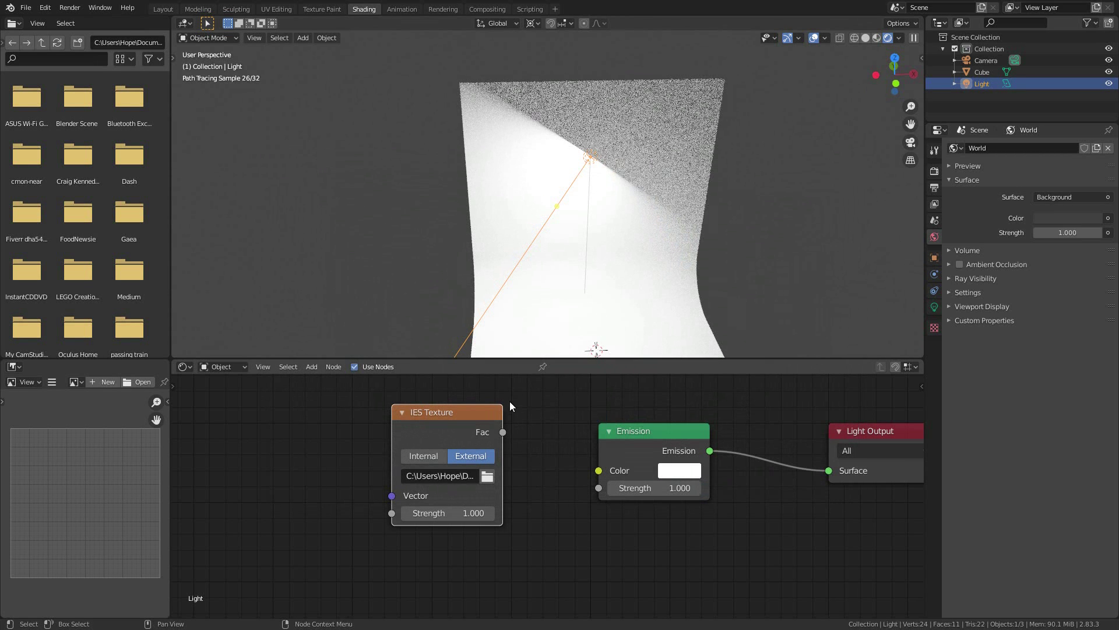
{"action": "left_click_drag", "start_coordinate": [503, 432], "coordinate": [593, 491]}
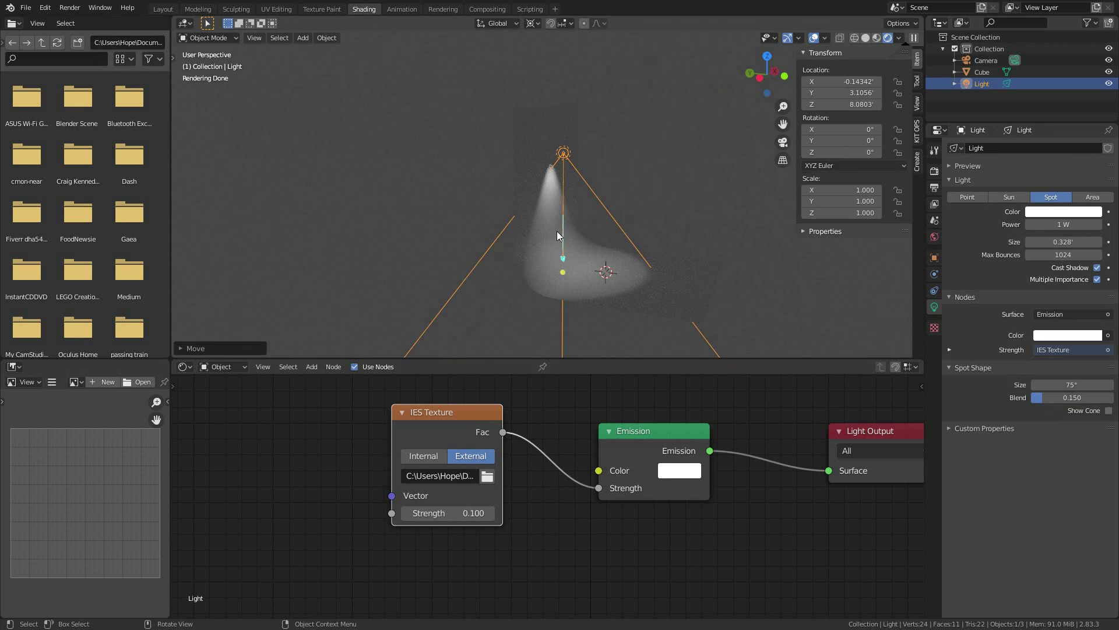
Try the lamp as a Point light, then a Sun light, then revert it to a Spot light.
{"action": "middle_click_drag", "start_coordinate": [530, 234], "coordinate": [534, 263]}
{"action": "left_click", "coordinate": [965, 197]}
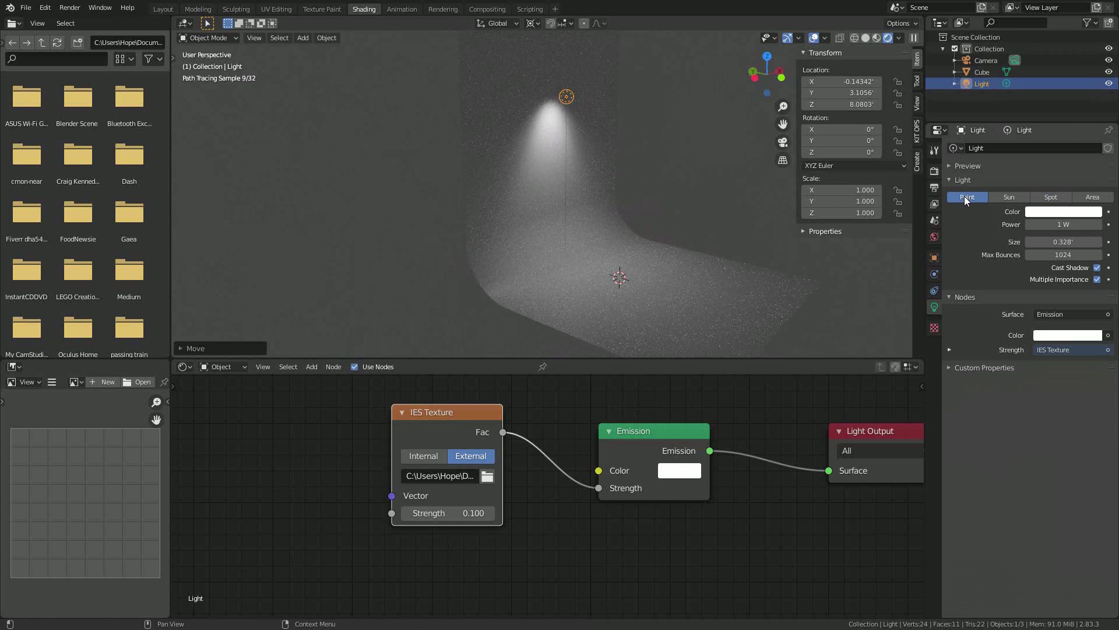
{"action": "left_click", "coordinate": [1002, 197]}
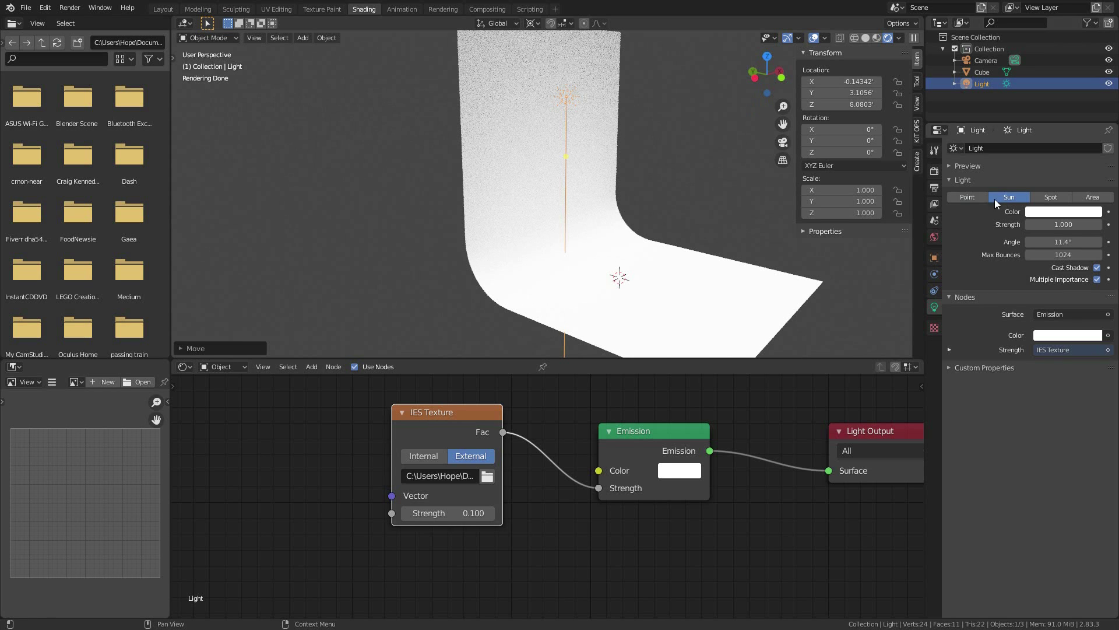
{"action": "key", "text": "ctrl+z"}
{"action": "key", "text": "ctrl+z"}
{"action": "scroll", "coordinate": [505, 500], "scroll_direction": "up", "scroll_amount": 1}
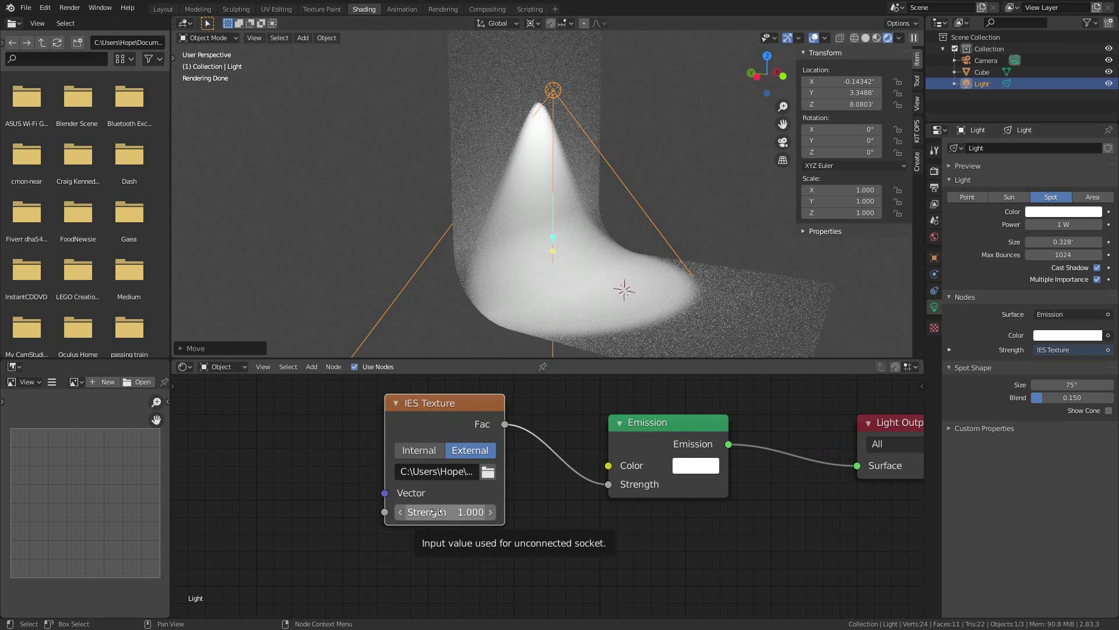
Load XArrowDiffuse.IES from the X_Arrow_Diffuse.rma folder into the IES Texture node.
{"action": "left_click", "coordinate": [488, 471]}
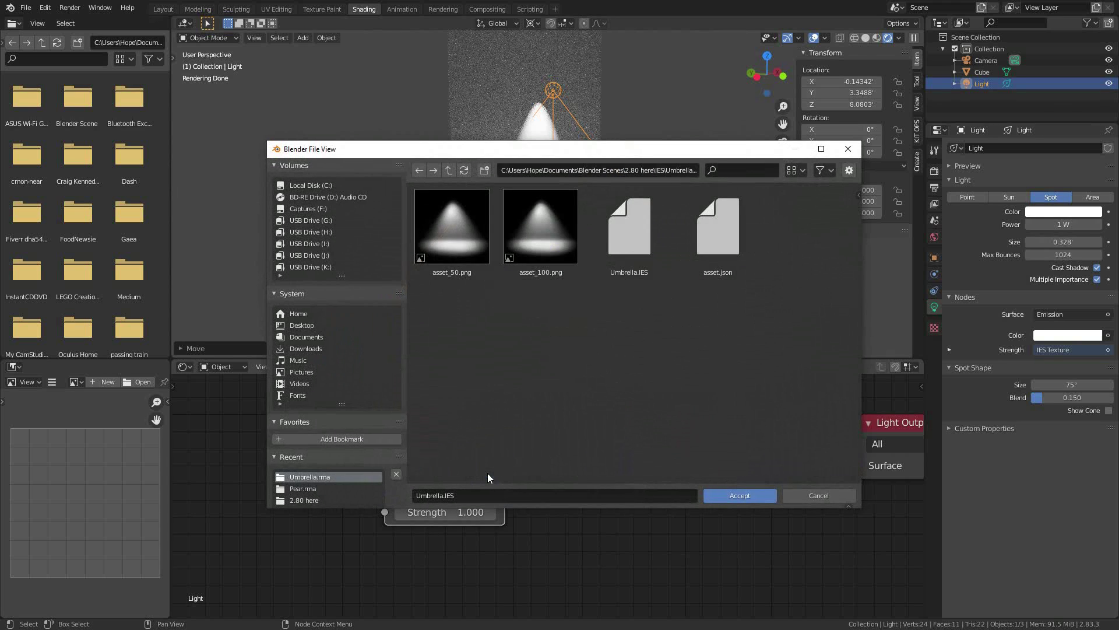
{"action": "left_click", "coordinate": [448, 169]}
{"action": "double_click", "coordinate": [629, 245]}
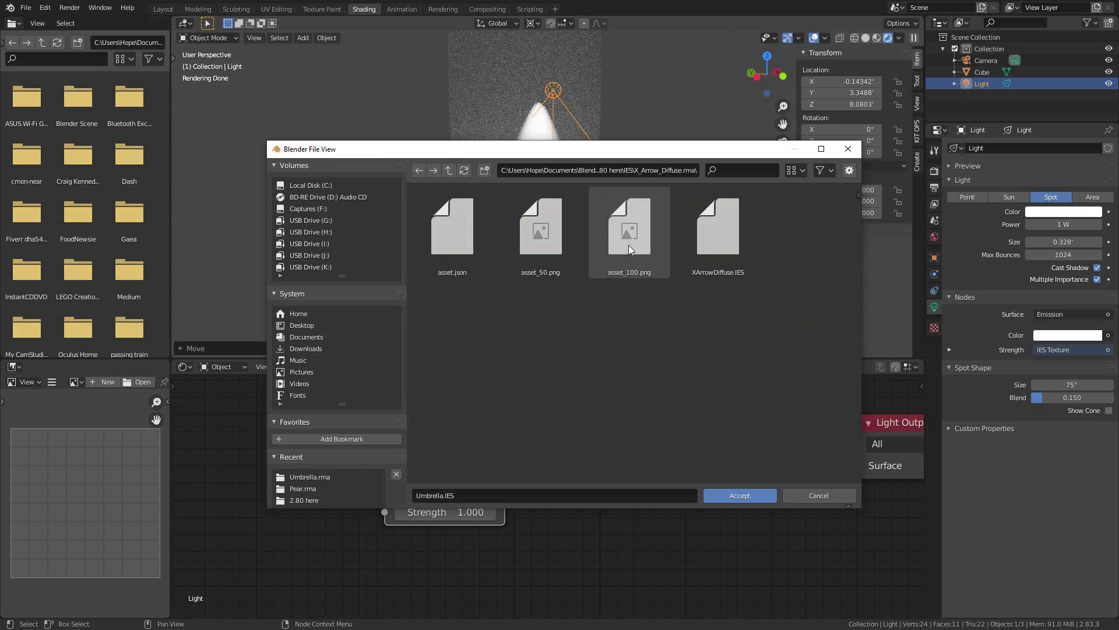
{"action": "left_click", "coordinate": [705, 225]}
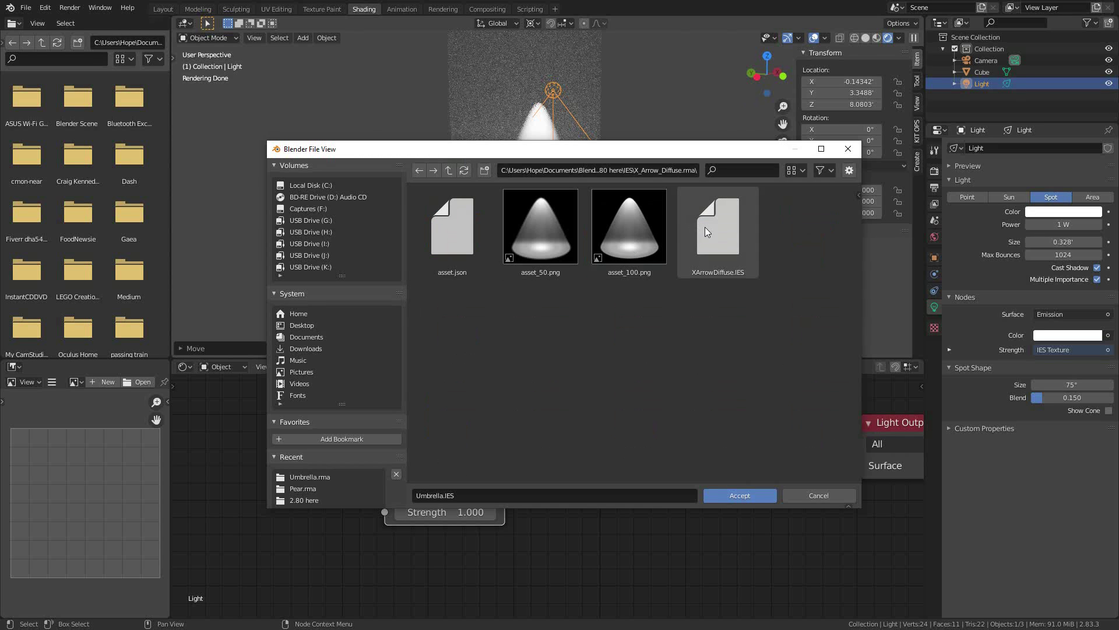
{"action": "double_click", "coordinate": [706, 225]}
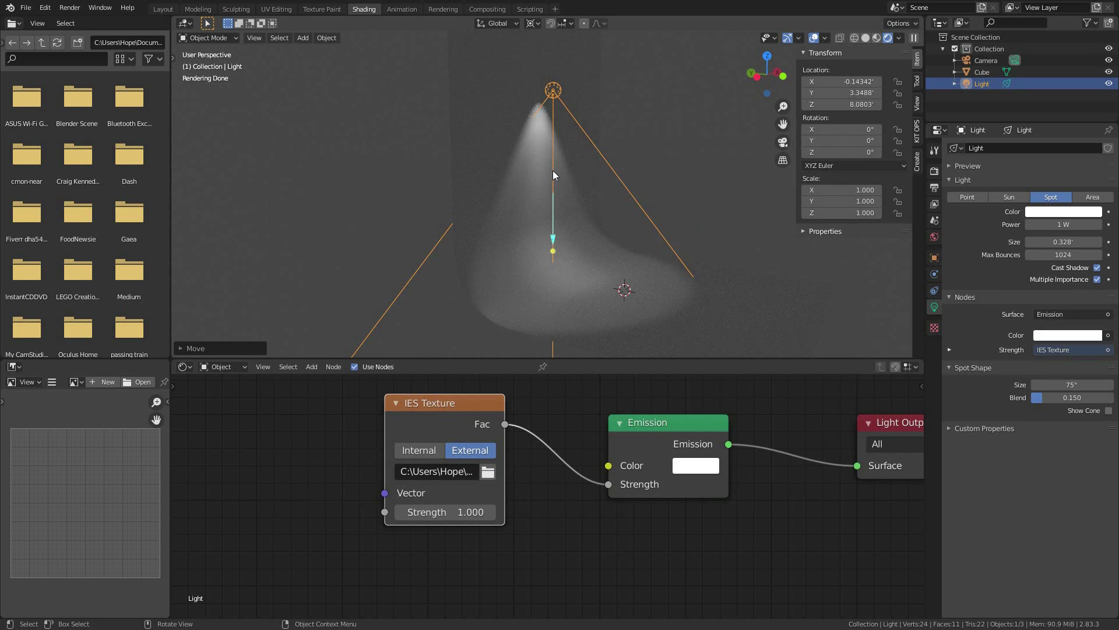
Raise the spot light's power from 10.1 W to about 13.7 W.
{"action": "scroll", "coordinate": [537, 162], "scroll_direction": "up", "scroll_amount": 3}
{"action": "scroll", "coordinate": [513, 169], "scroll_direction": "down", "scroll_amount": 2}
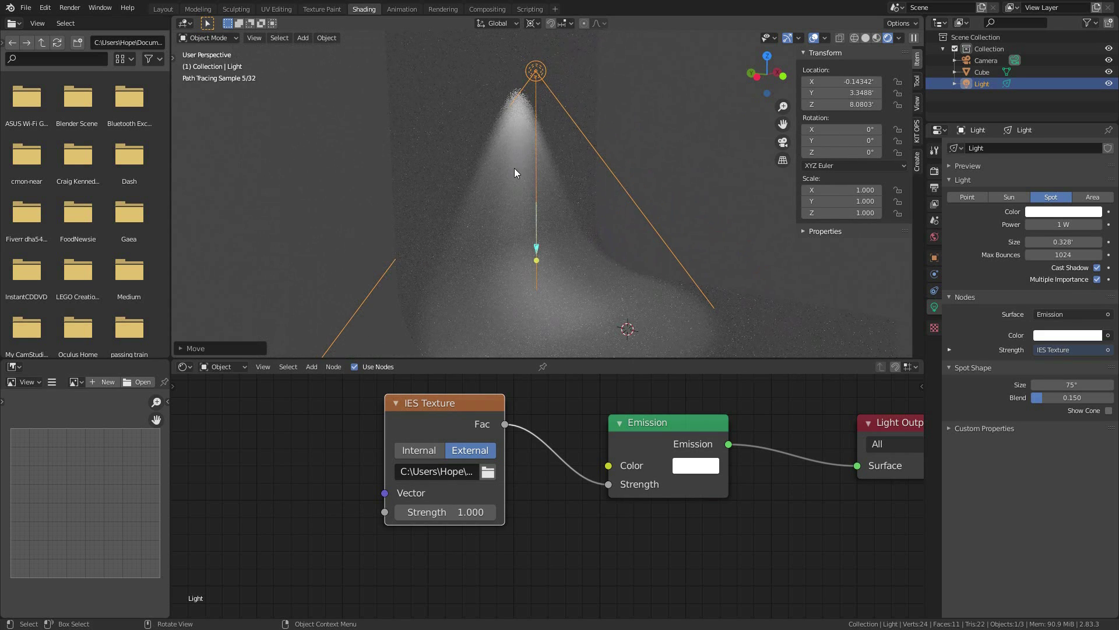
{"action": "left_click_drag", "start_coordinate": [1064, 224], "coordinate": [1084, 225]}
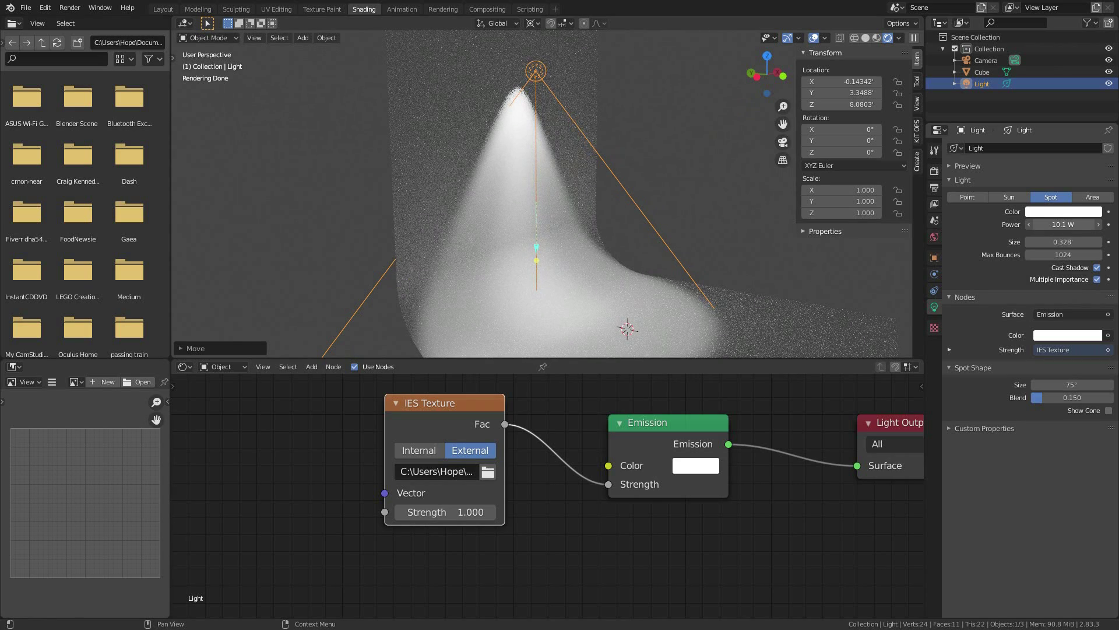
{"action": "mouse_move", "coordinate": [1064, 225]}
{"action": "left_mouse_down"}
{"action": "mouse_move", "coordinate": [1081, 224]}
{"action": "mouse_move", "coordinate": [1055, 225]}
{"action": "left_mouse_up"}
Turn the World background strength down to 0.
{"action": "left_click", "coordinate": [934, 221]}
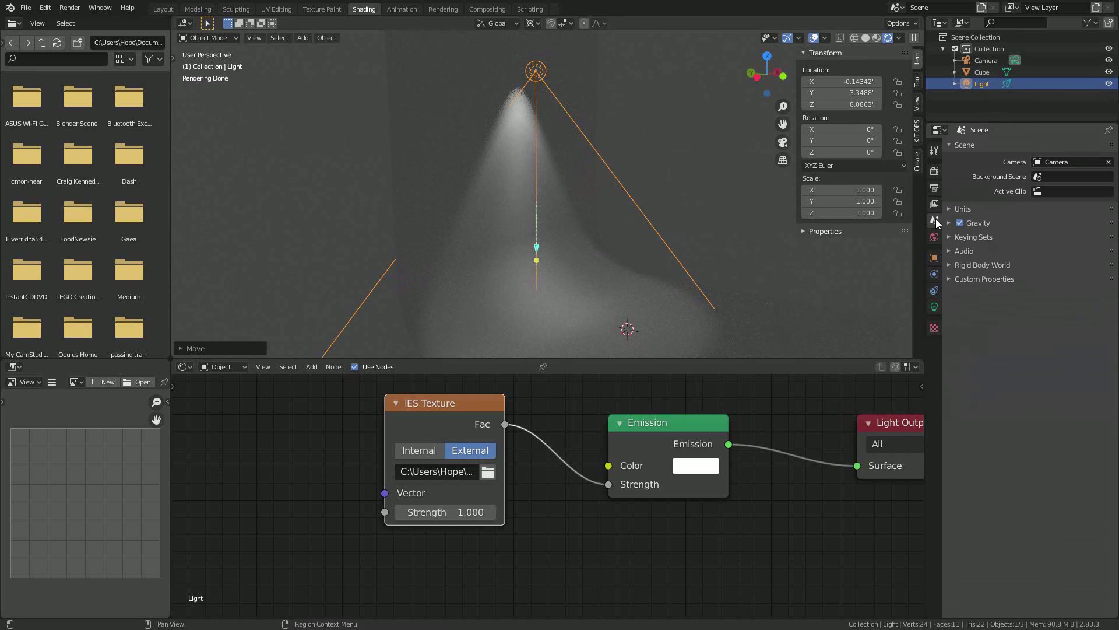
{"action": "left_click", "coordinate": [934, 237]}
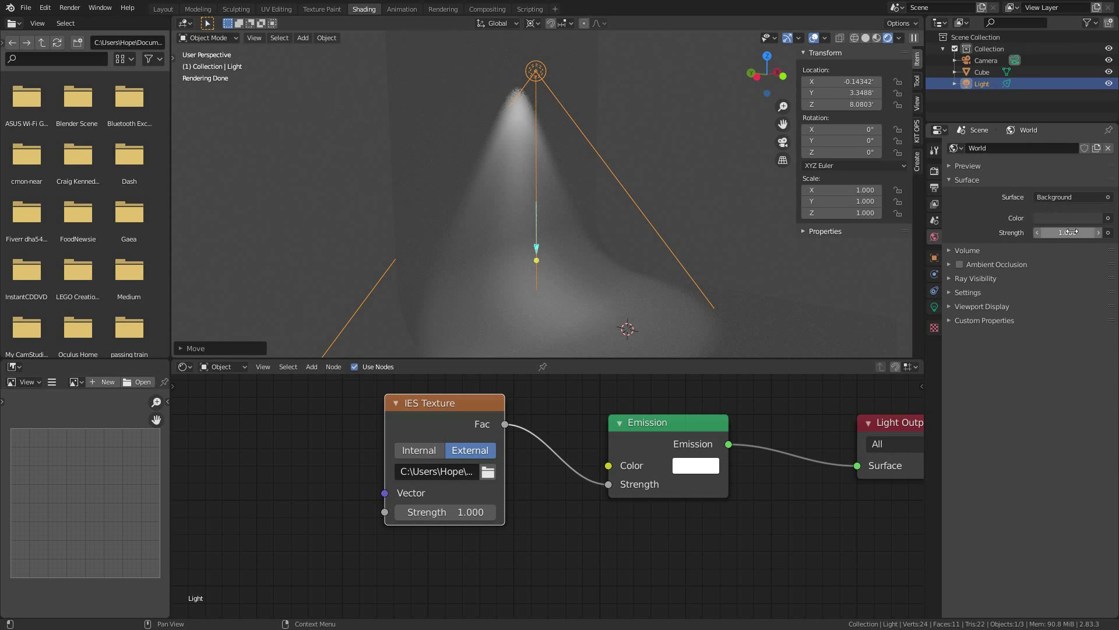
{"action": "left_click_drag", "start_coordinate": [1071, 233], "coordinate": [1037, 232]}
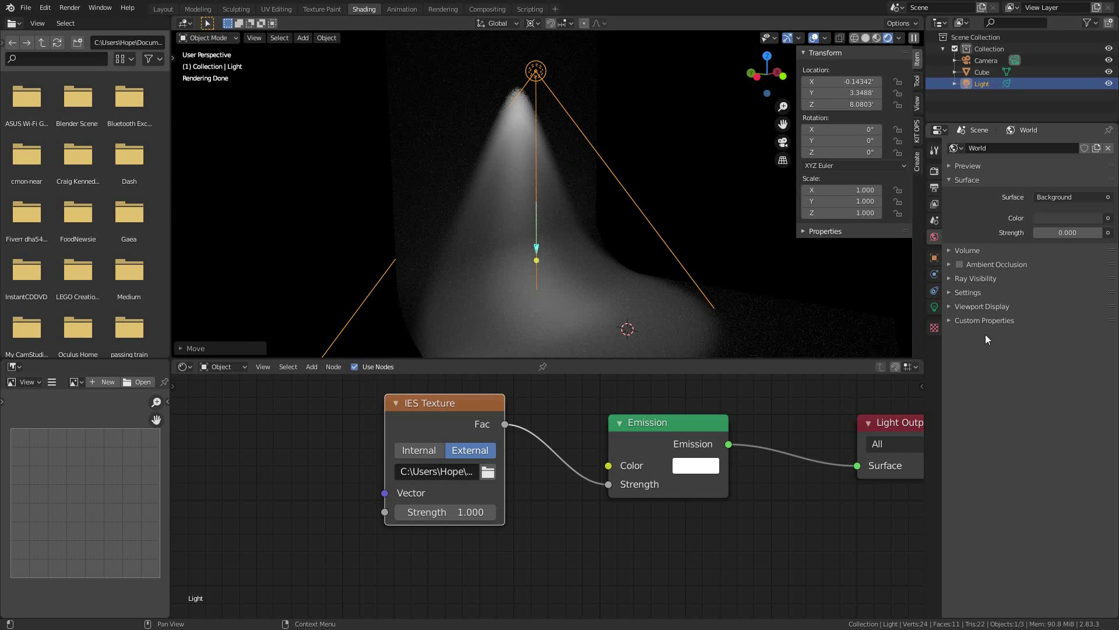
Expand the render Light Paths settings, then set the spot light's power to 9.4 W.
{"action": "left_click", "coordinate": [933, 221]}
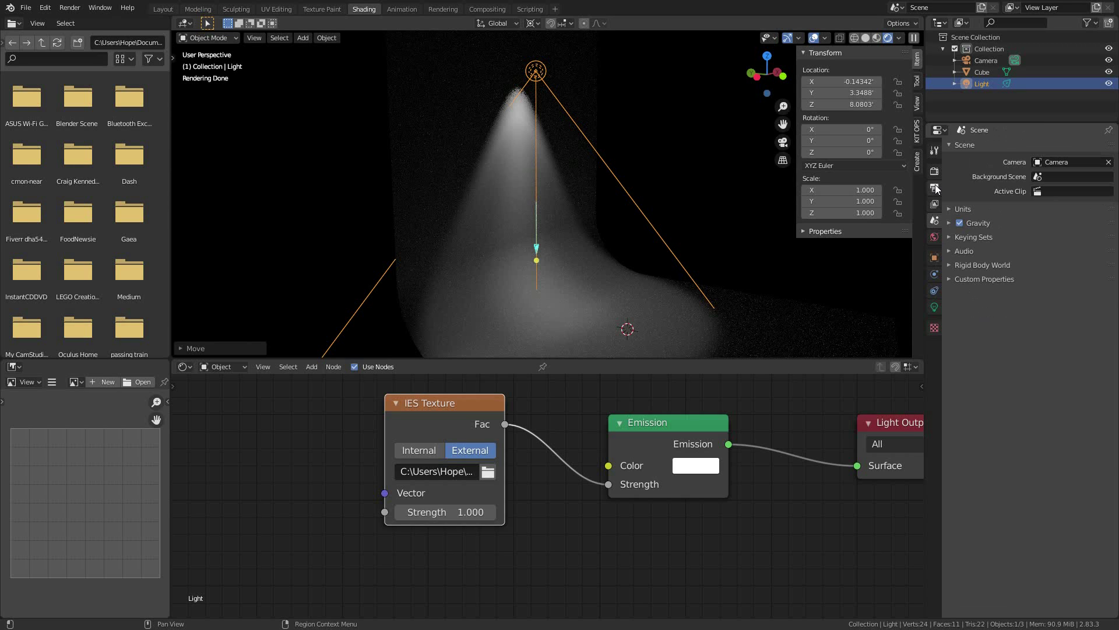
{"action": "left_click", "coordinate": [935, 185]}
{"action": "left_click", "coordinate": [935, 175]}
{"action": "left_click", "coordinate": [970, 298]}
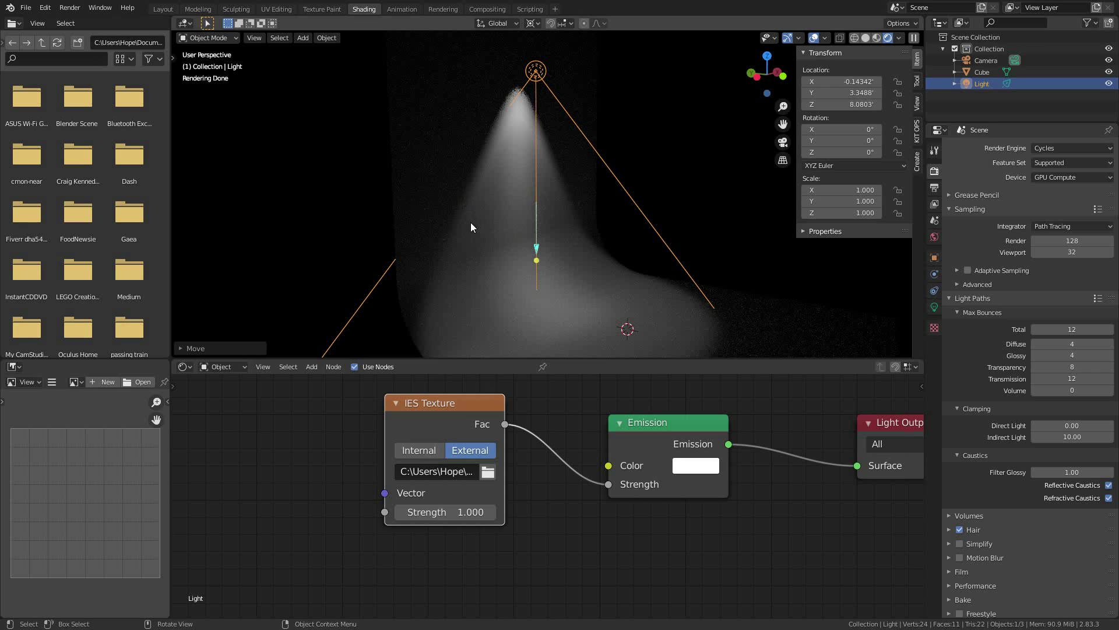
{"action": "left_click", "coordinate": [934, 308]}
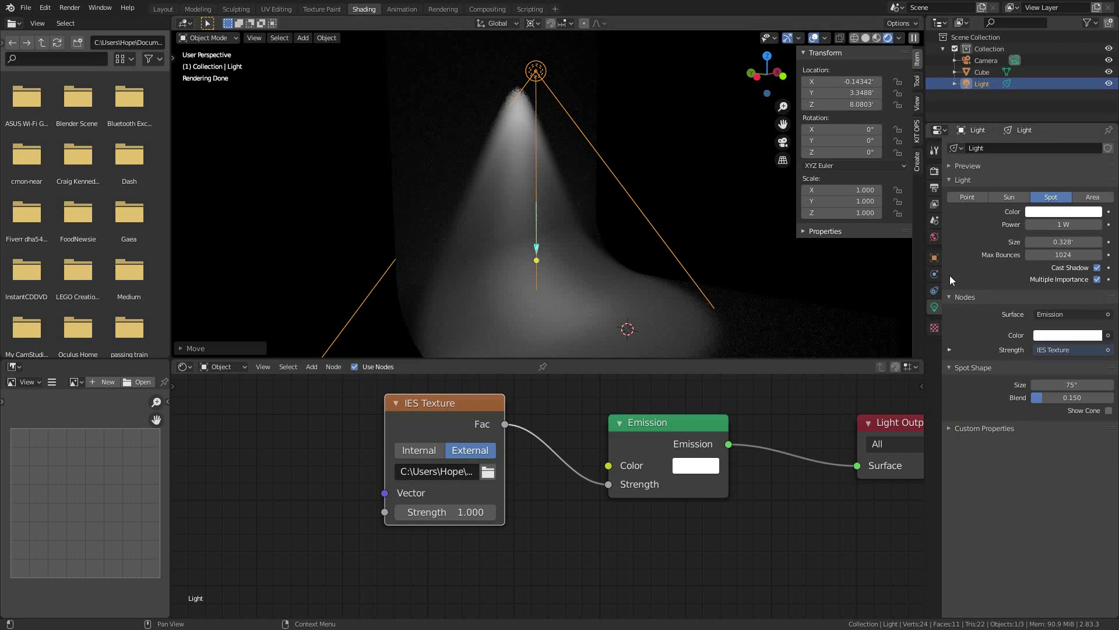
{"action": "left_click_drag", "start_coordinate": [1066, 225], "coordinate": [1091, 224]}
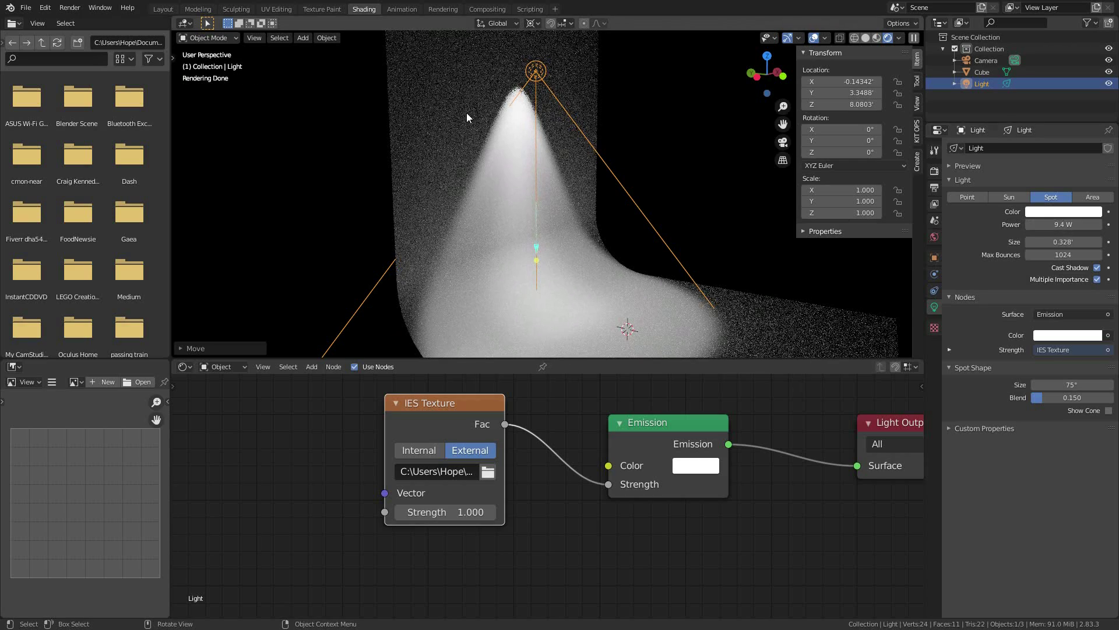
Turn off Reflective and Refractive Caustics in the render Light Paths settings.
{"action": "left_click", "coordinate": [935, 171]}
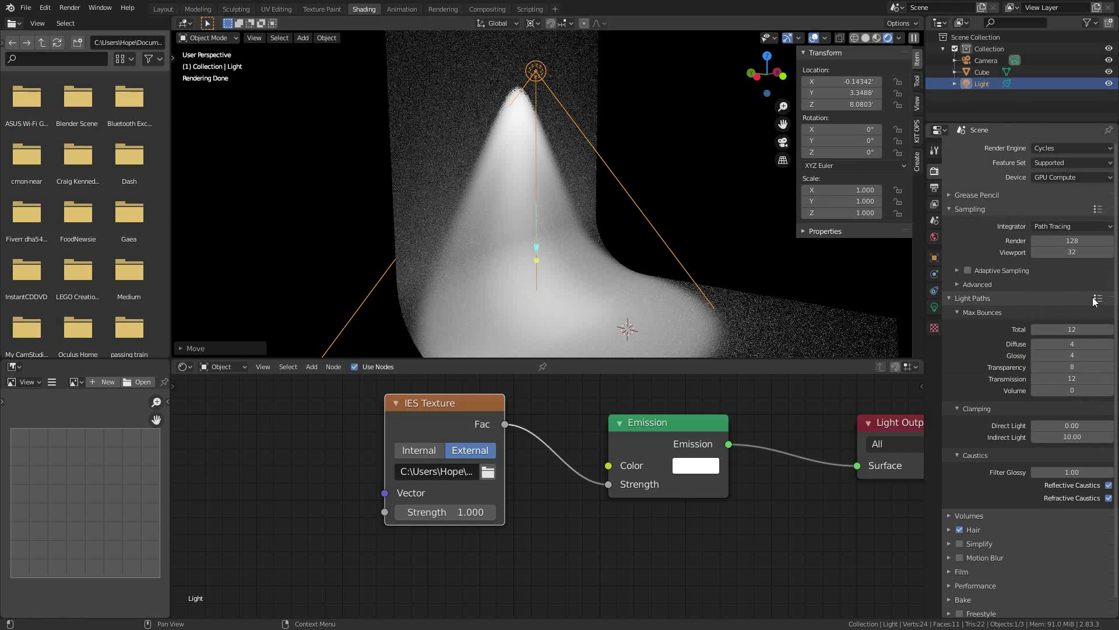
{"action": "left_click", "coordinate": [1109, 485]}
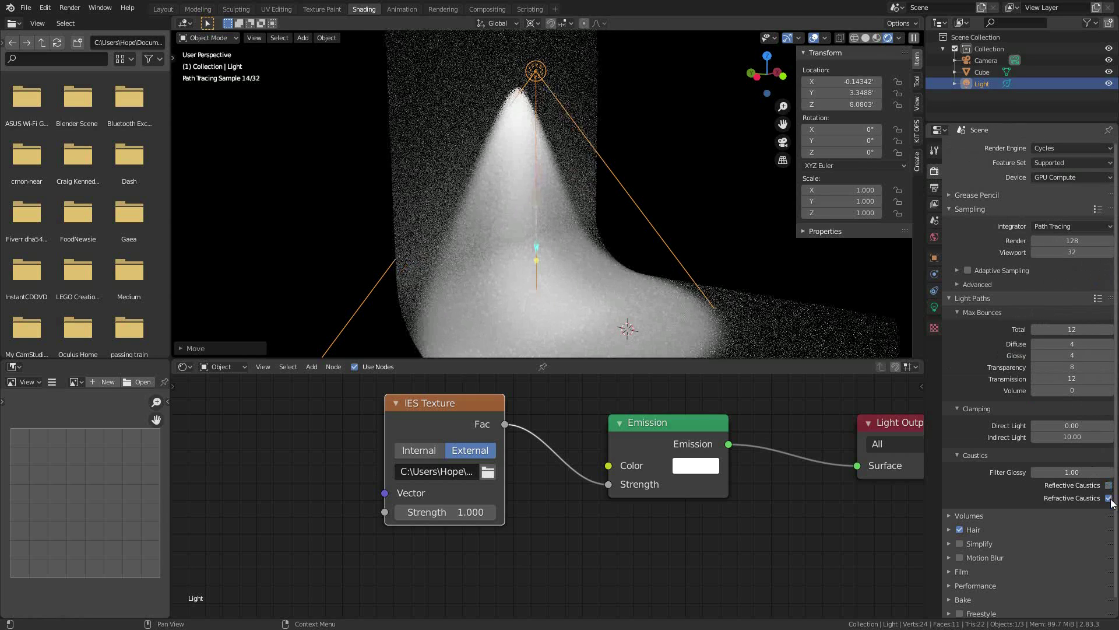
{"action": "left_click", "coordinate": [1109, 497]}
Experiment with the Indirect Light clamp value, trying 2.0.
{"action": "left_click", "coordinate": [970, 409]}
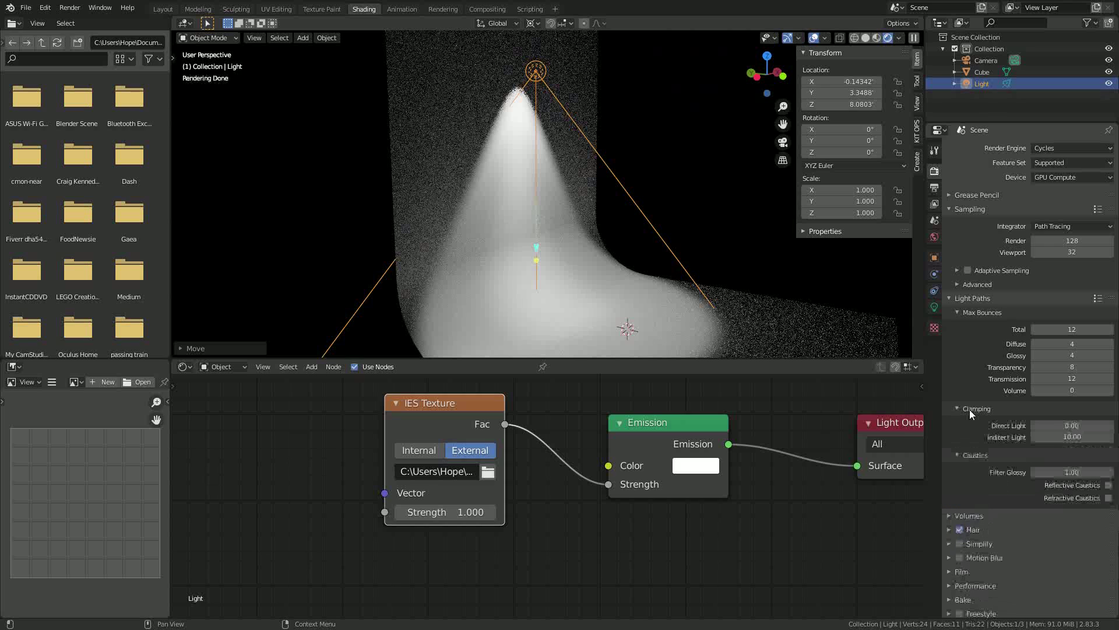
{"action": "left_click", "coordinate": [1059, 436]}
{"action": "key", "text": "Return"}
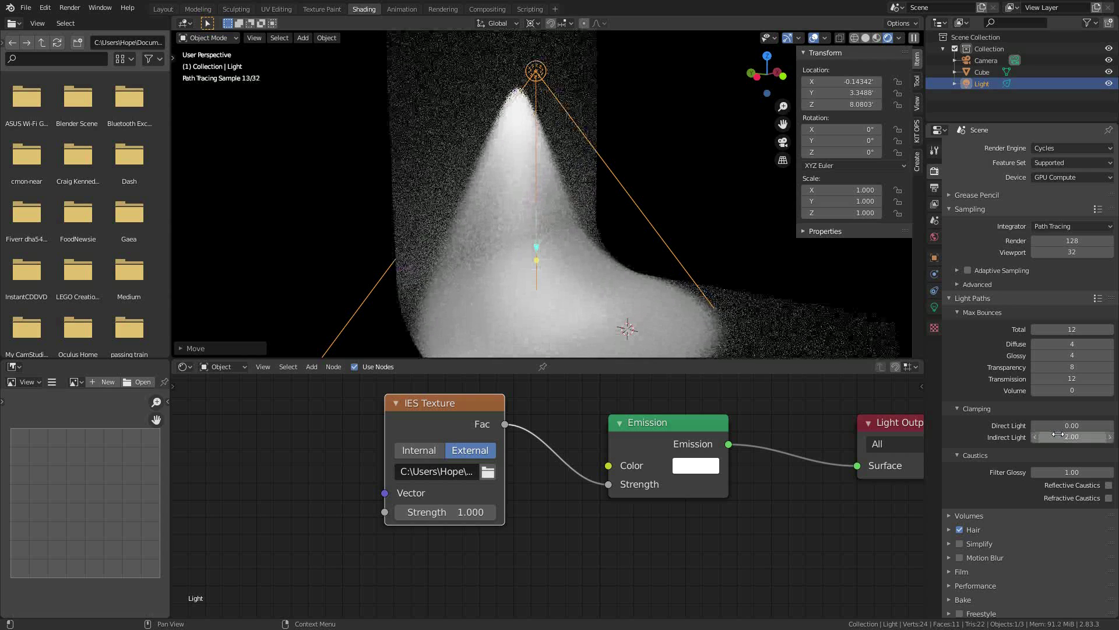
{"action": "left_click", "coordinate": [1059, 436]}
{"action": "type", "text": "2.0"}
{"action": "key", "text": "Return"}
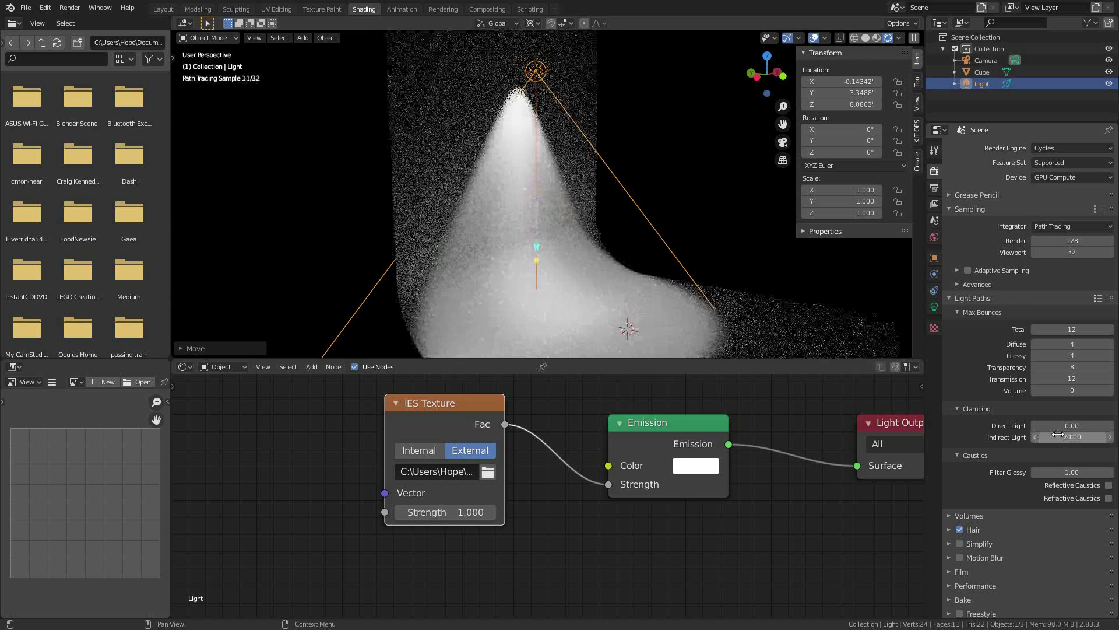
{"action": "left_click", "coordinate": [1059, 436]}
Restore the Indirect Light clamp to 10.0.
{"action": "type", "text": "20.0"}
{"action": "key", "text": "BackSpace"}
{"action": "key", "text": "BackSpace"}
{"action": "key", "text": "BackSpace"}
{"action": "key", "text": "BackSpace"}
{"action": "type", "text": "10.0"}
{"action": "key", "text": "Return"}
Set the spot light's power to 1 W and the IES Texture strength to 10.
{"action": "left_click", "coordinate": [935, 306]}
{"action": "left_click", "coordinate": [1074, 225]}
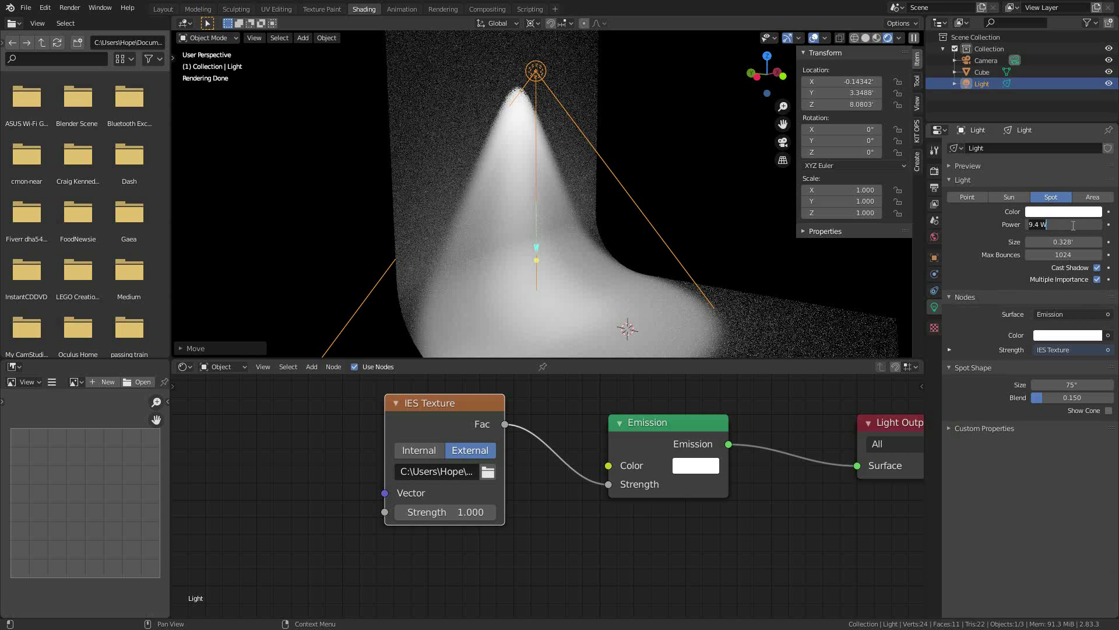
{"action": "type", "text": "1"}
{"action": "key", "text": "Return"}
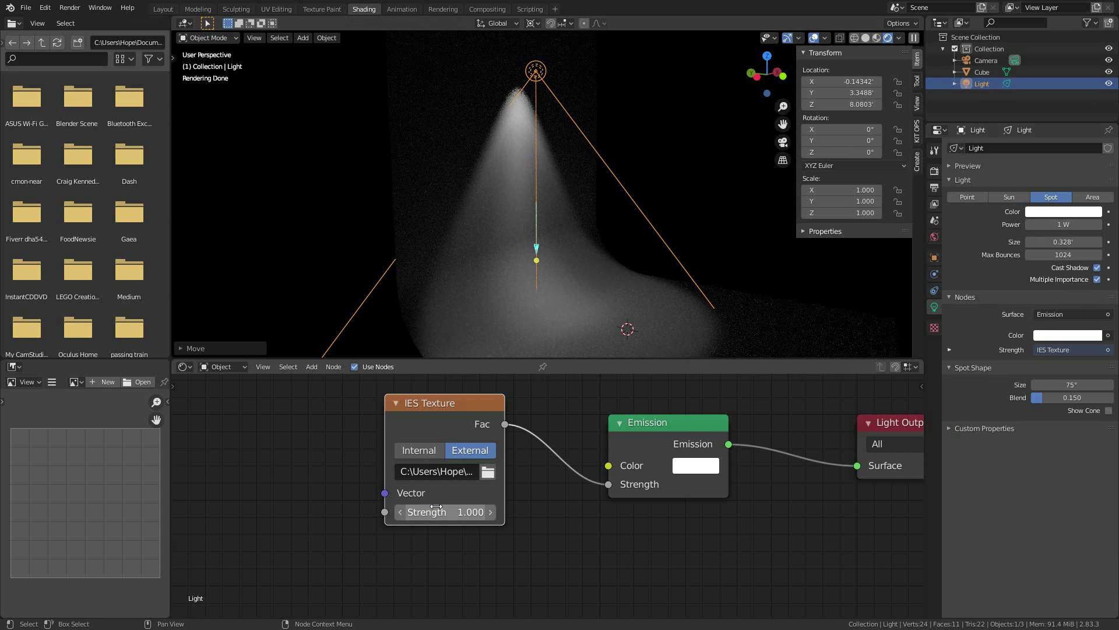
{"action": "mouse_move", "coordinate": [447, 512]}
{"action": "left_mouse_down"}
{"action": "mouse_move", "coordinate": [408, 512]}
{"action": "mouse_move", "coordinate": [447, 512]}
{"action": "left_mouse_up"}
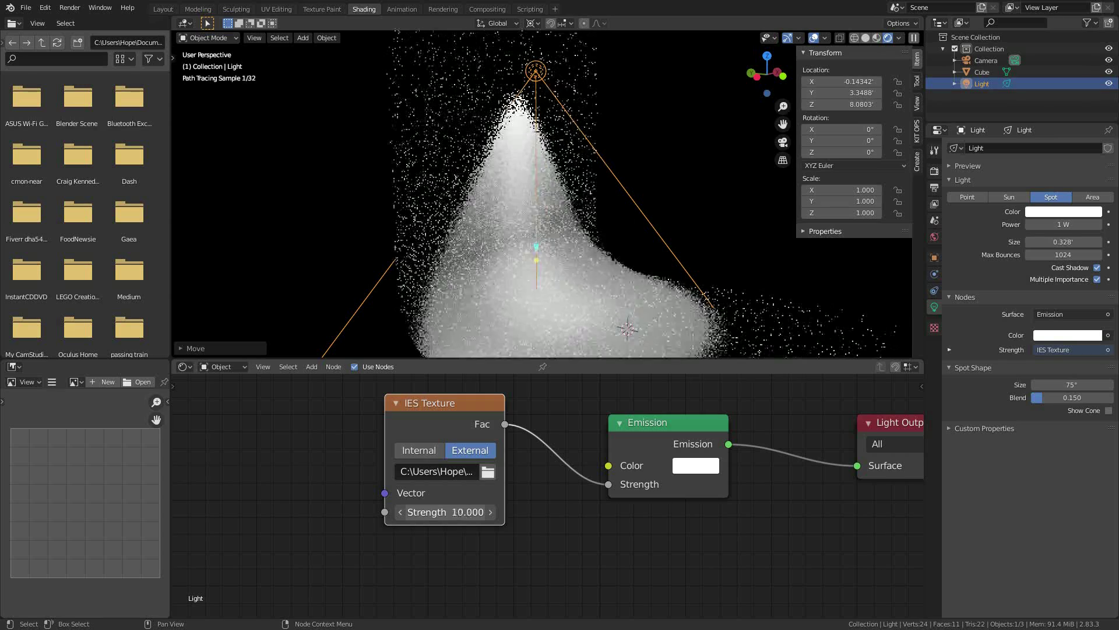
Bring the RenderMan IES Profiles page forward and scroll to the X Arrow and Top Post previews.
{"action": "key", "text": "alt+Tab"}
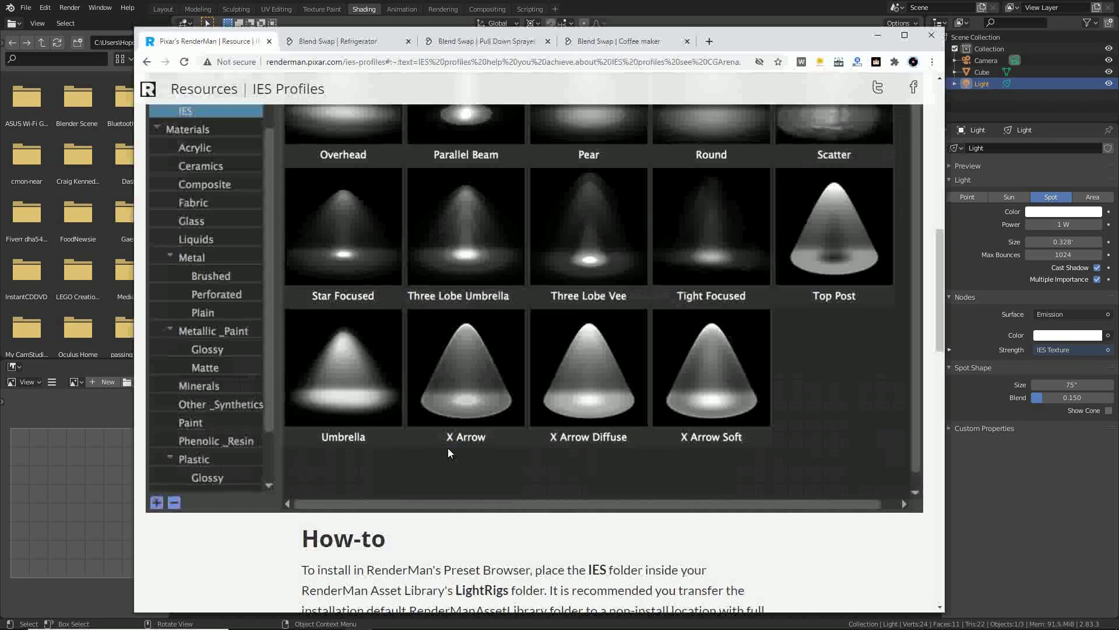
{"action": "scroll", "coordinate": [460, 420], "scroll_direction": "up", "scroll_amount": 3}
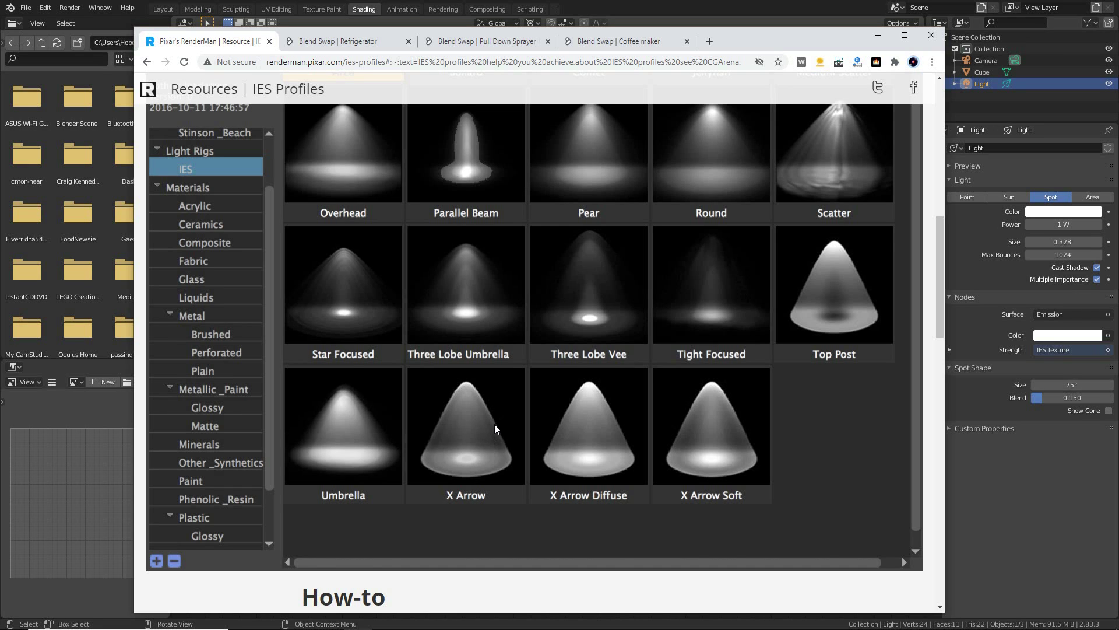
Back in Blender, set the spot Blend to 0 and retweak power (1 W) and IES strength (1.0).
{"action": "left_click", "coordinate": [654, 4]}
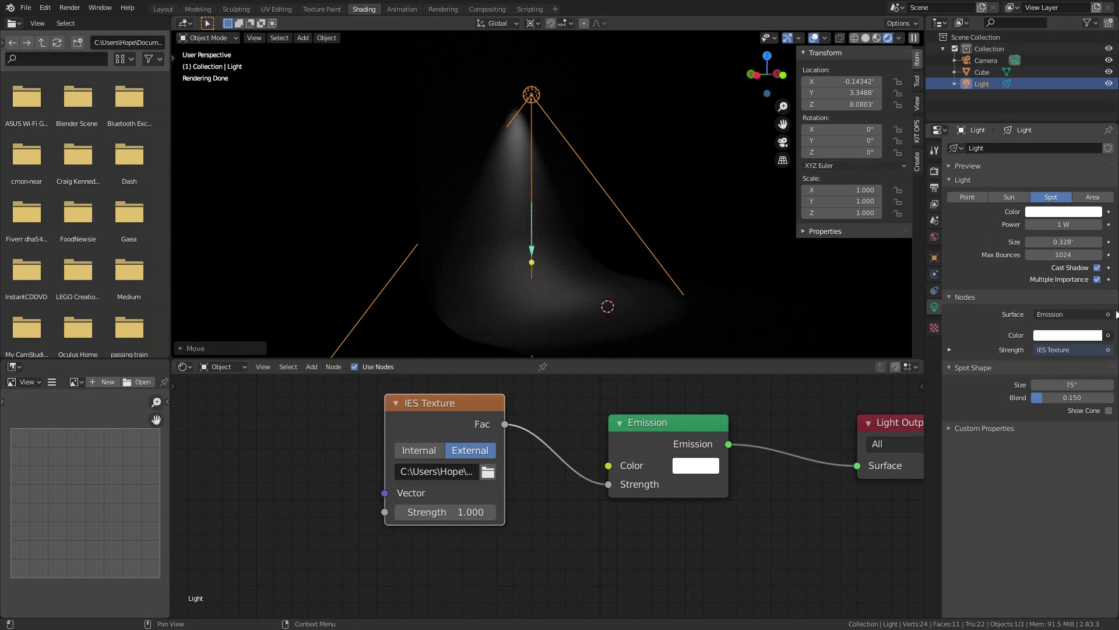
{"action": "scroll", "coordinate": [788, 297], "scroll_direction": "up", "scroll_amount": 4}
{"action": "middle_click_drag", "start_coordinate": [673, 296], "coordinate": [722, 305]}
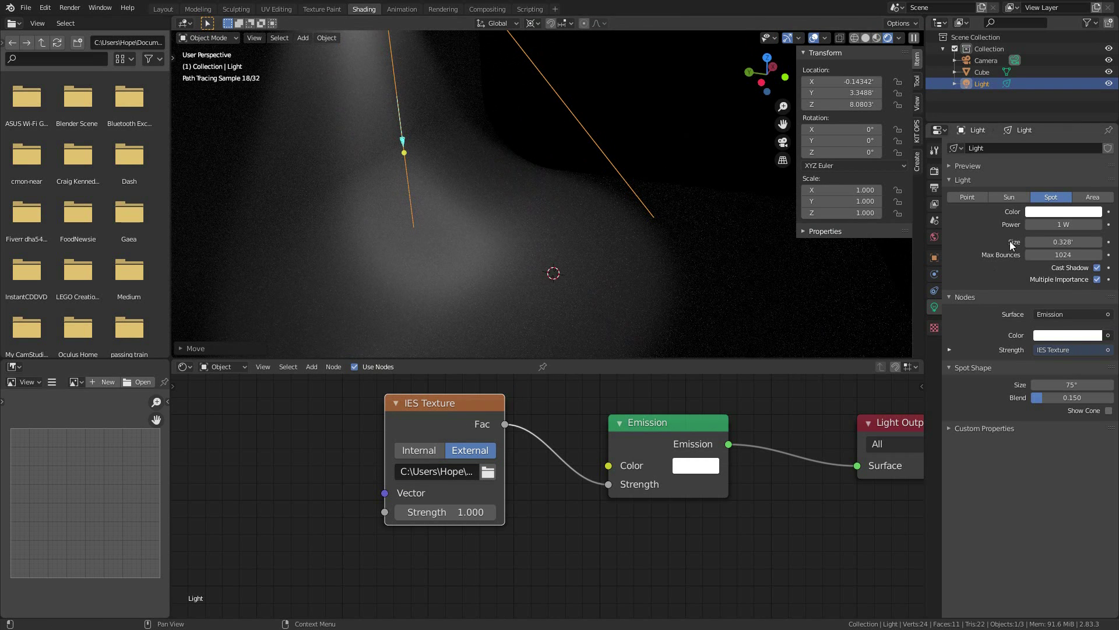
{"action": "mouse_move", "coordinate": [1072, 400]}
{"action": "left_mouse_down"}
{"action": "mouse_move", "coordinate": [1039, 396]}
{"action": "mouse_move", "coordinate": [1115, 401]}
{"action": "left_mouse_up"}
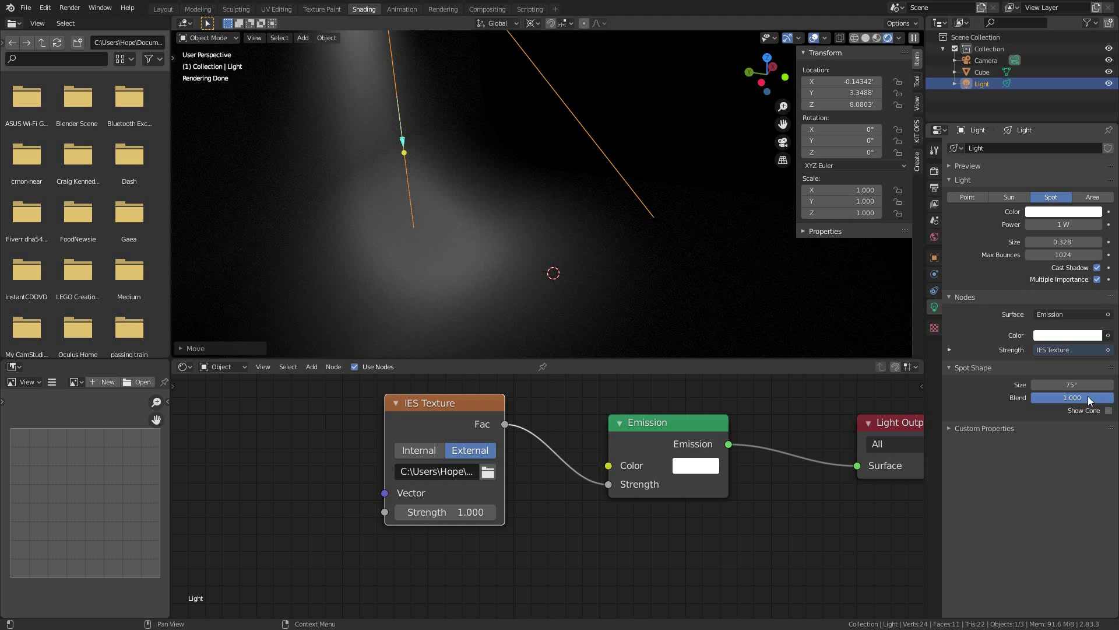
{"action": "left_click_drag", "start_coordinate": [1088, 397], "coordinate": [1031, 397]}
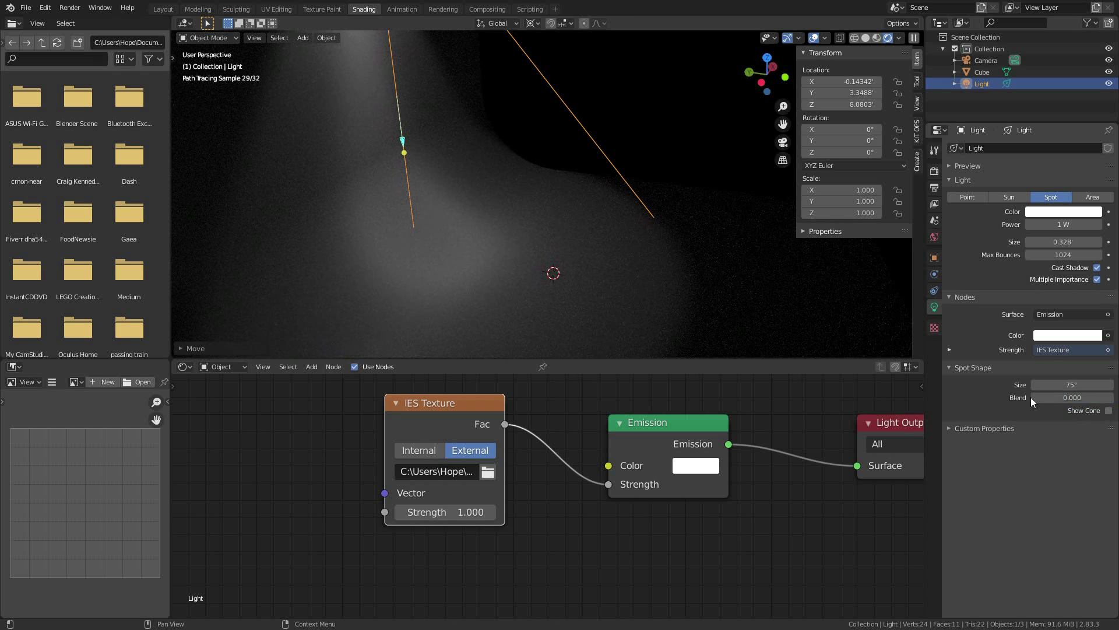
{"action": "mouse_move", "coordinate": [1061, 225]}
{"action": "left_mouse_down"}
{"action": "mouse_move", "coordinate": [1080, 224]}
{"action": "mouse_move", "coordinate": [1049, 225]}
{"action": "left_mouse_up"}
{"action": "mouse_move", "coordinate": [446, 512]}
{"action": "left_mouse_down"}
{"action": "mouse_move", "coordinate": [469, 512]}
{"action": "mouse_move", "coordinate": [440, 512]}
{"action": "left_mouse_up"}
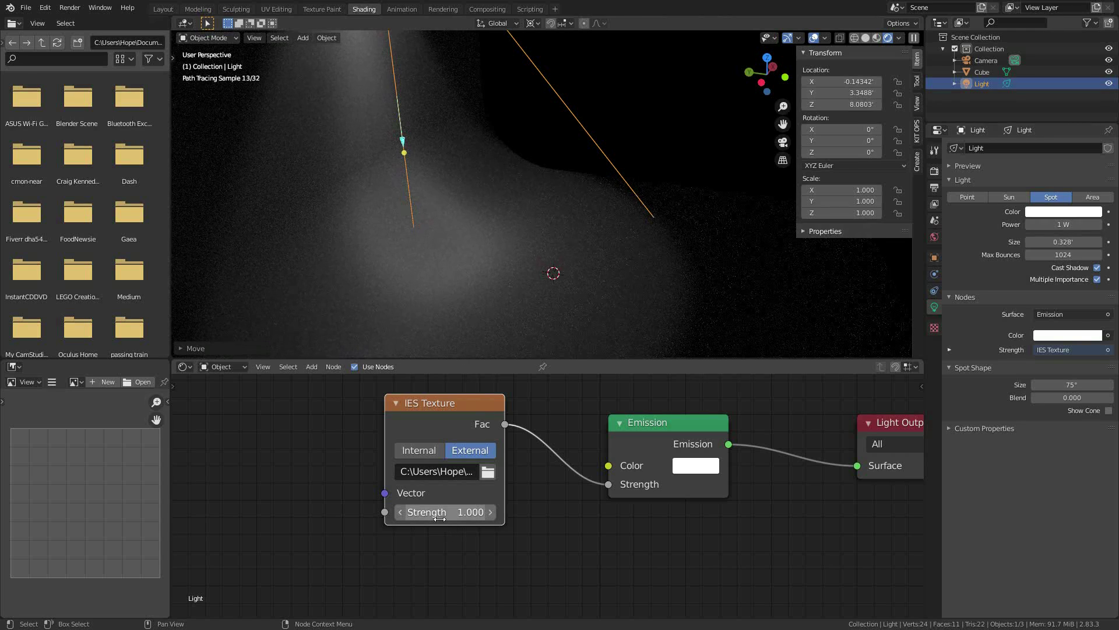
Adjust the spot cone Size, settling on 114°, and orbit to inspect the beam.
{"action": "key", "text": "g"}
{"action": "key", "text": "z"}
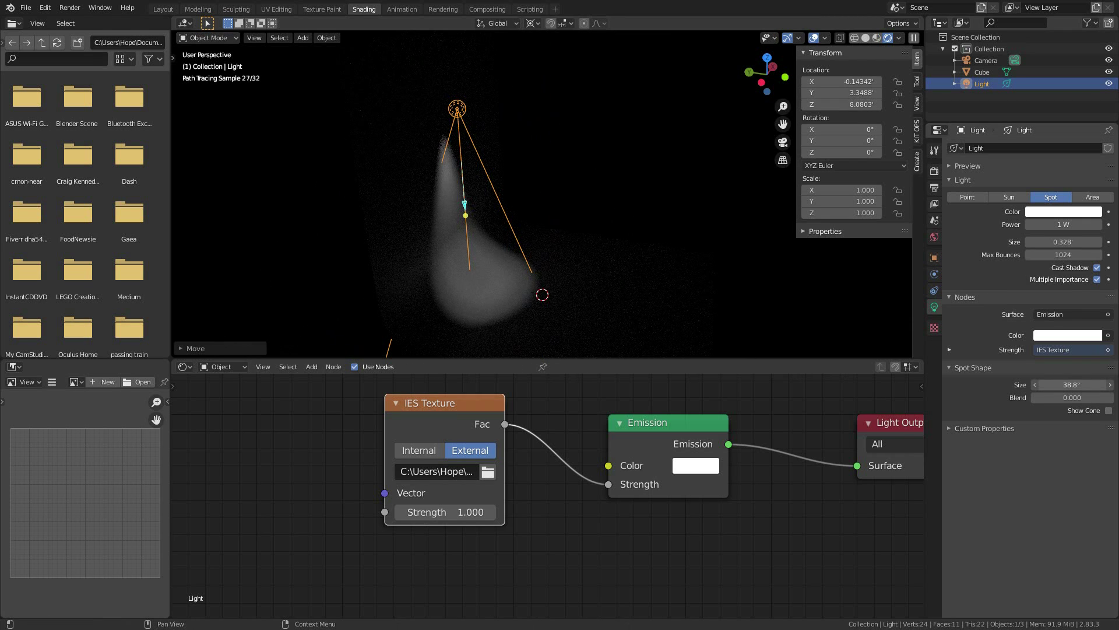
{"action": "mouse_move", "coordinate": [1072, 385]}
{"action": "left_mouse_down"}
{"action": "mouse_move", "coordinate": [1052, 385]}
{"action": "mouse_move", "coordinate": [1107, 385]}
{"action": "mouse_move", "coordinate": [1068, 385]}
{"action": "left_mouse_up"}
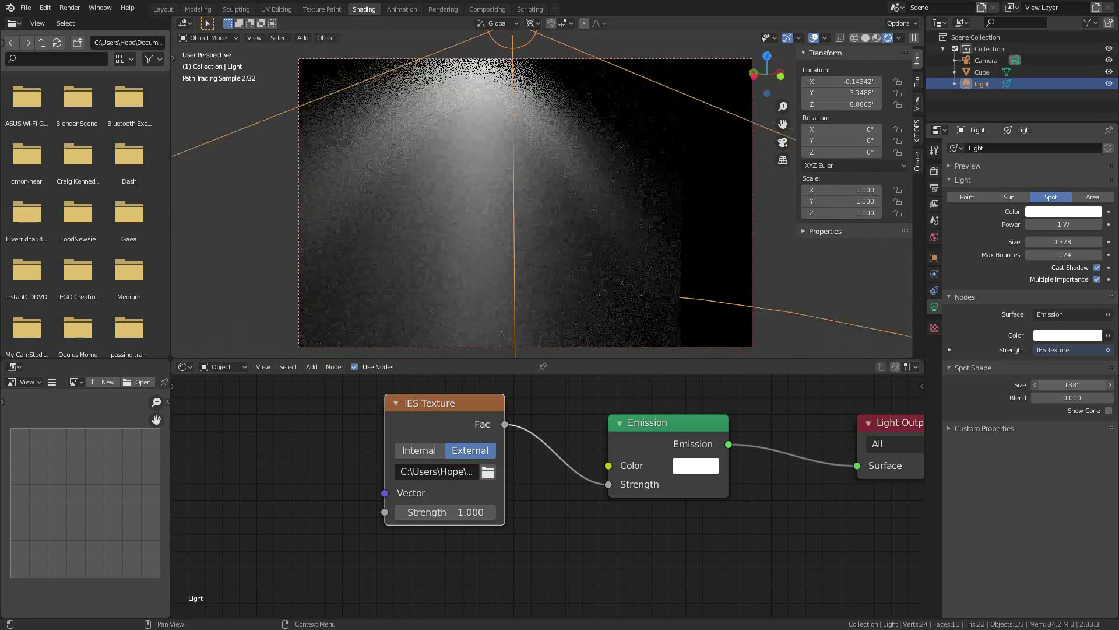
{"action": "left_click_drag", "start_coordinate": [1071, 384], "coordinate": [1055, 385]}
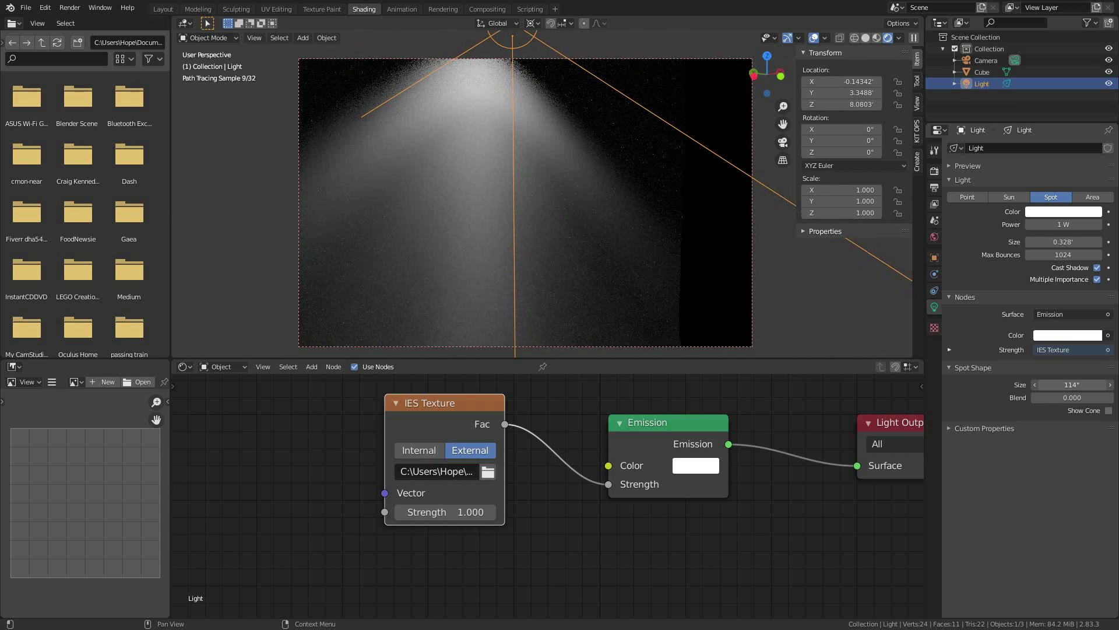
{"action": "mouse_move", "coordinate": [422, 172]}
{"action": "middle_mouse_down"}
{"action": "mouse_move", "coordinate": [455, 170]}
{"action": "mouse_move", "coordinate": [495, 224]}
{"action": "mouse_move", "coordinate": [647, 277]}
{"action": "middle_mouse_up"}
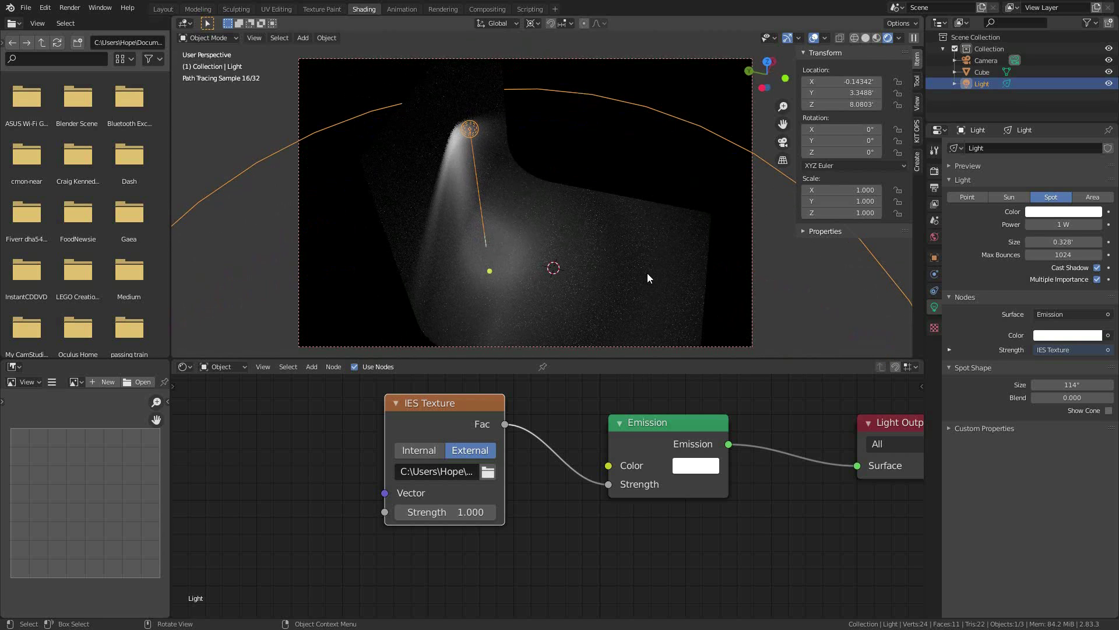
{"action": "scroll", "coordinate": [556, 257], "scroll_direction": "up", "scroll_amount": 2}
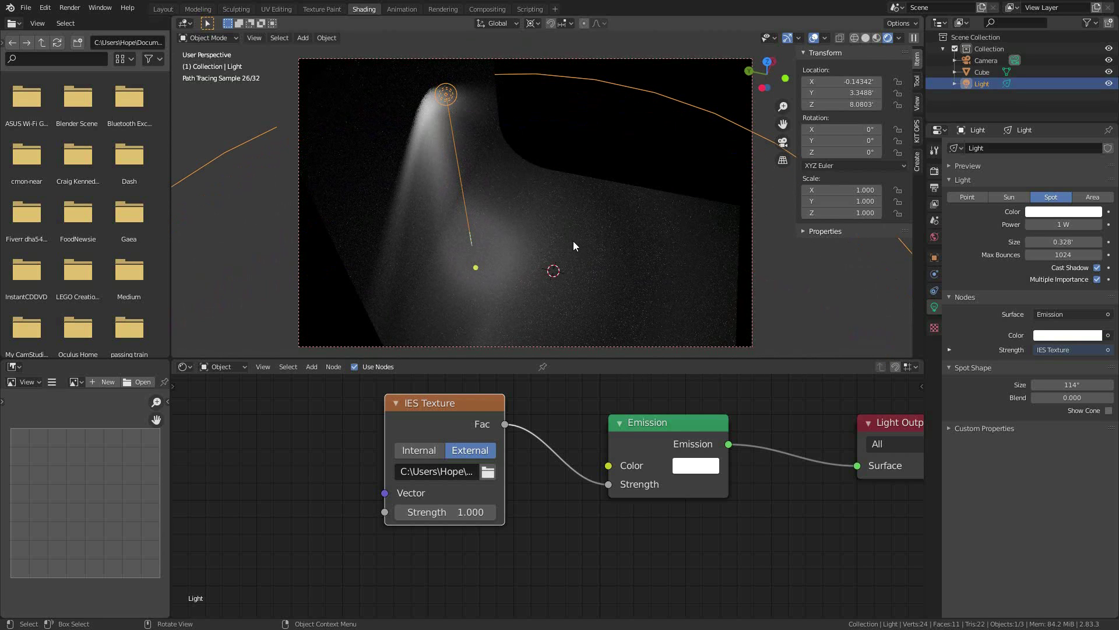
Move the spot light straight down from Z 8.08 to about 4.72.
{"action": "key", "text": "g"}
{"action": "key", "text": "z"}
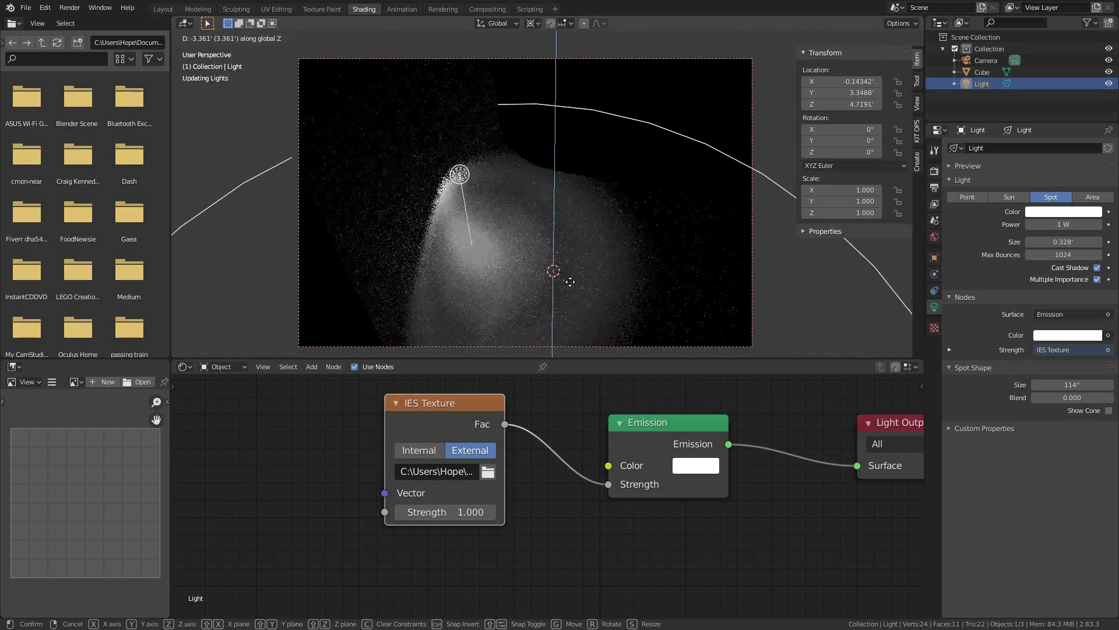
{"action": "left_click", "coordinate": [513, 279]}
{"action": "mouse_move", "coordinate": [513, 280]}
{"action": "middle_mouse_down"}
{"action": "mouse_move", "coordinate": [477, 242]}
{"action": "mouse_move", "coordinate": [457, 243]}
{"action": "mouse_move", "coordinate": [539, 236]}
{"action": "middle_mouse_up"}
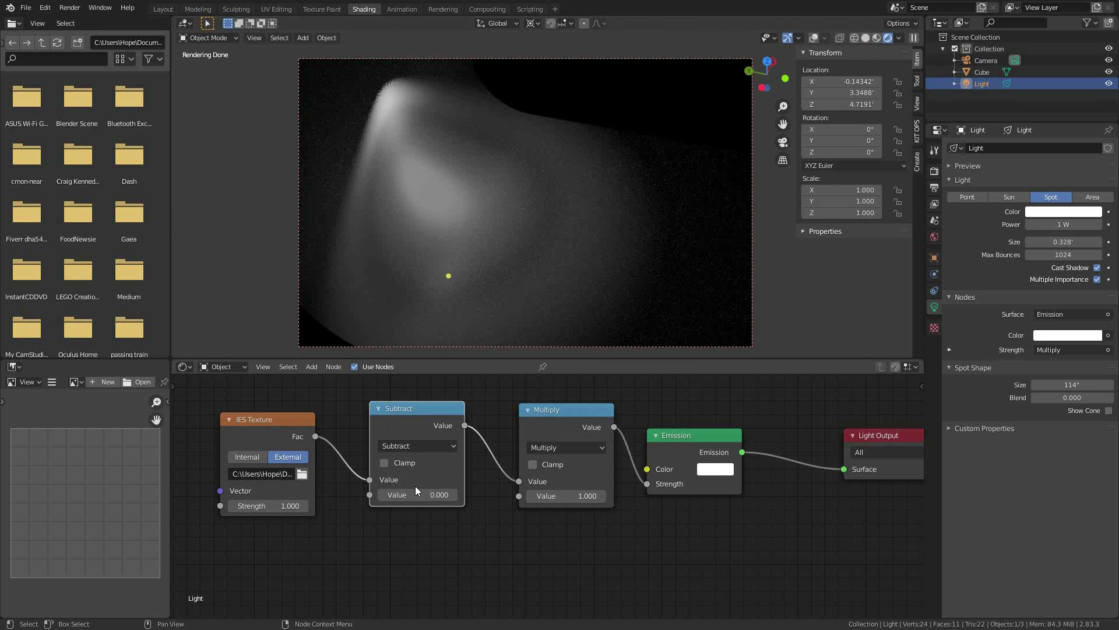
Leave Subtract clamping off, then set Subtract to 6.8 and Multiply to 12.7.
{"action": "left_click", "coordinate": [384, 463]}
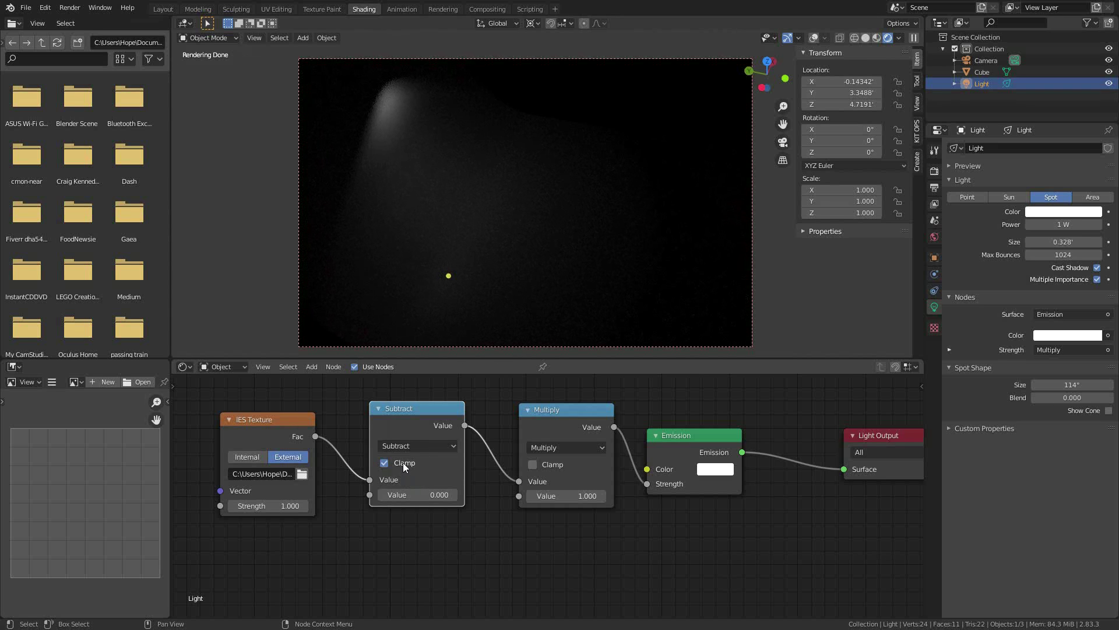
{"action": "left_click", "coordinate": [405, 465]}
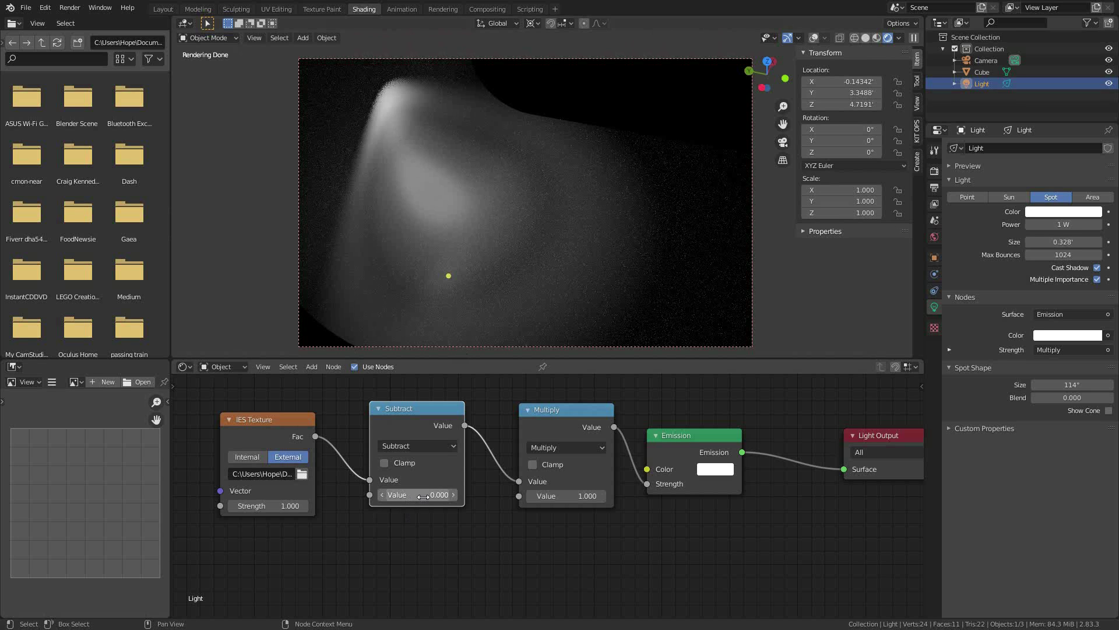
{"action": "left_click_drag", "start_coordinate": [418, 494], "coordinate": [650, 495]}
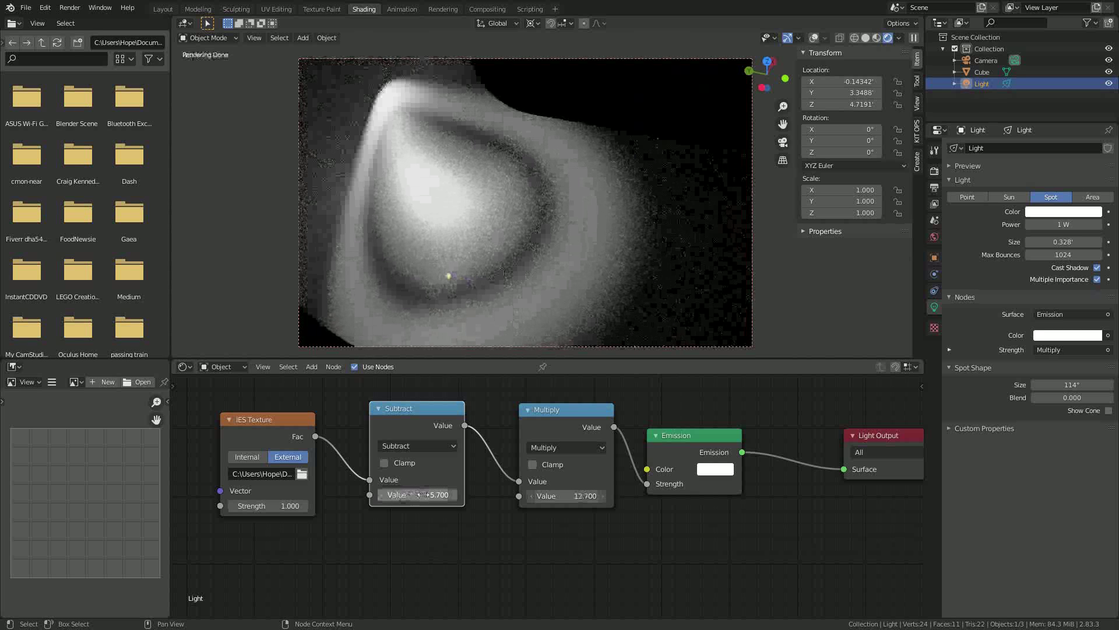
{"action": "left_click_drag", "start_coordinate": [424, 494], "coordinate": [450, 494]}
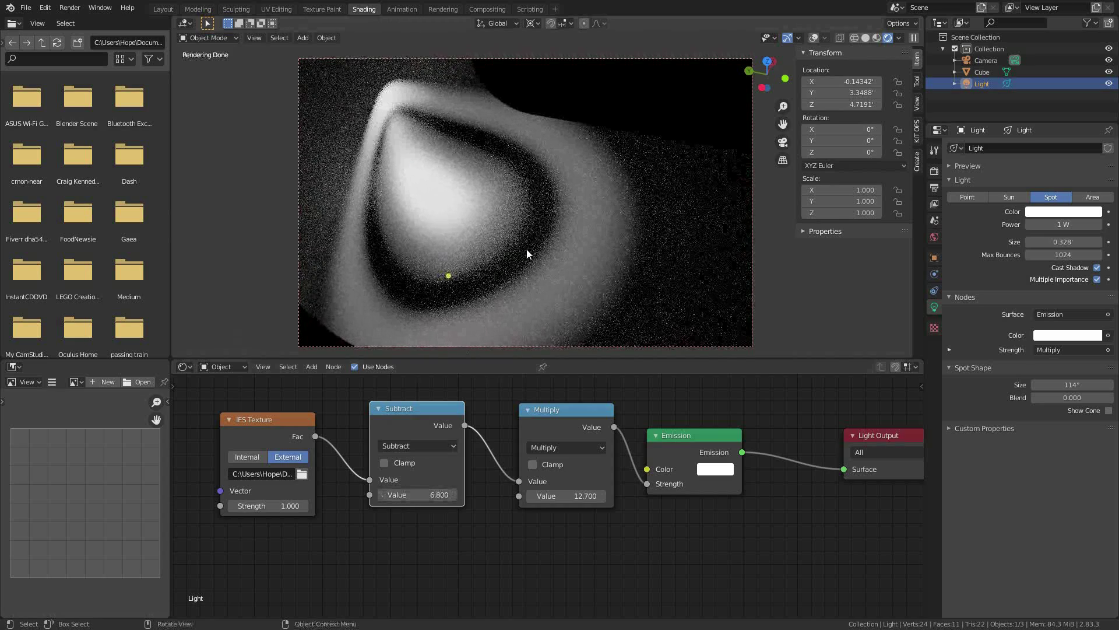
Set the render's Max Bounces Total to 0.
{"action": "left_click", "coordinate": [934, 171]}
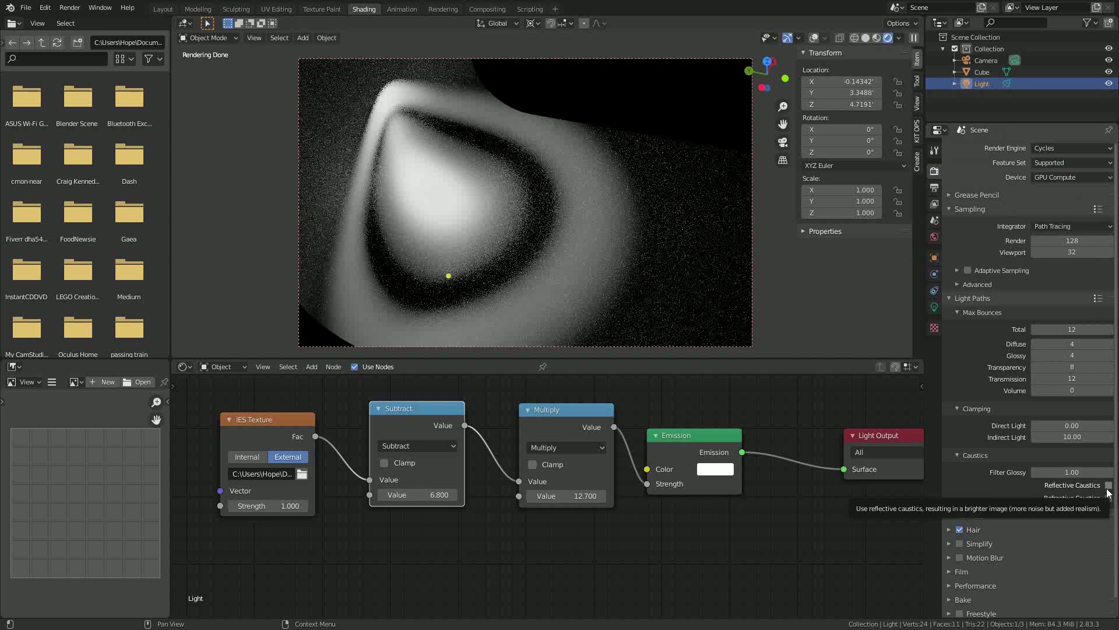
{"action": "left_click", "coordinate": [1071, 328]}
{"action": "key", "text": "Return"}
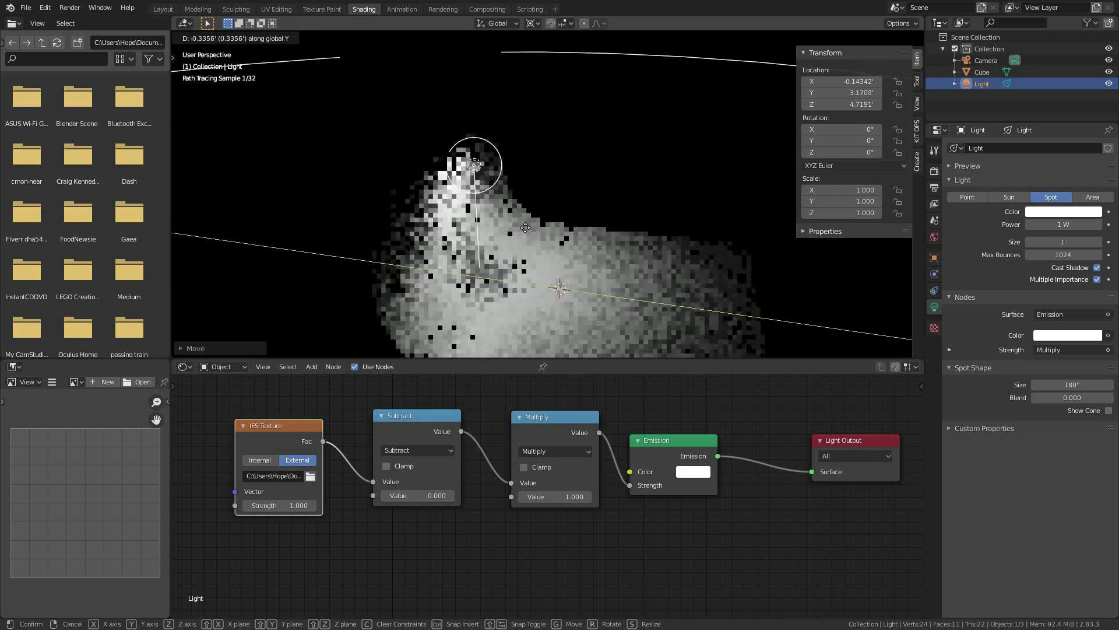
Move the spot light to Y 0.41 and raise the Subtract value to 16.9.
{"action": "left_click", "coordinate": [600, 229]}
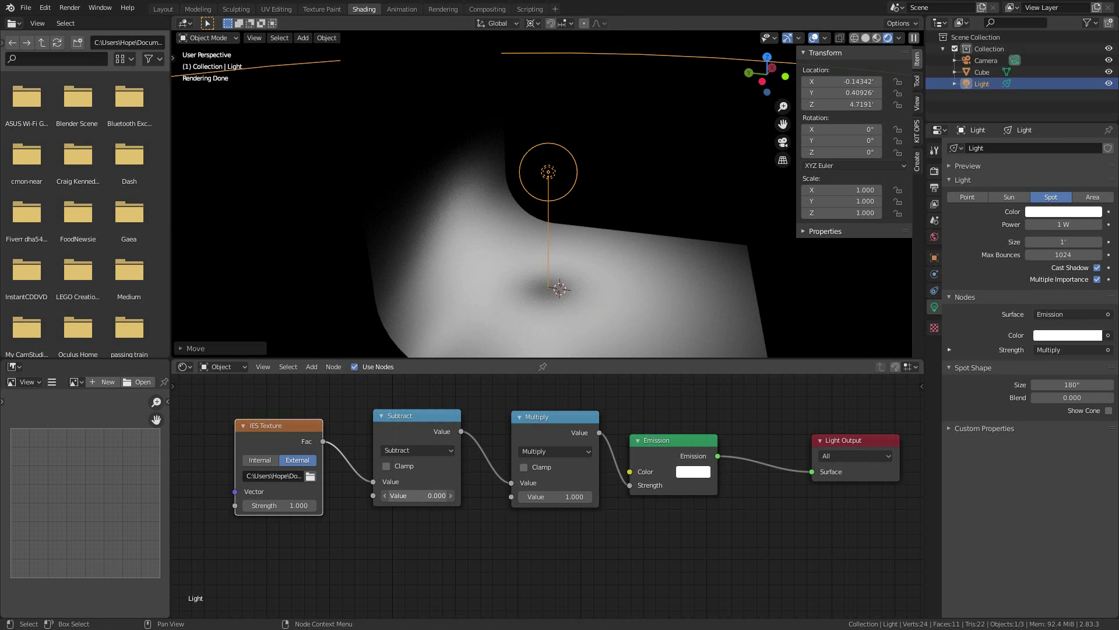
{"action": "left_click_drag", "start_coordinate": [404, 495], "coordinate": [711, 494]}
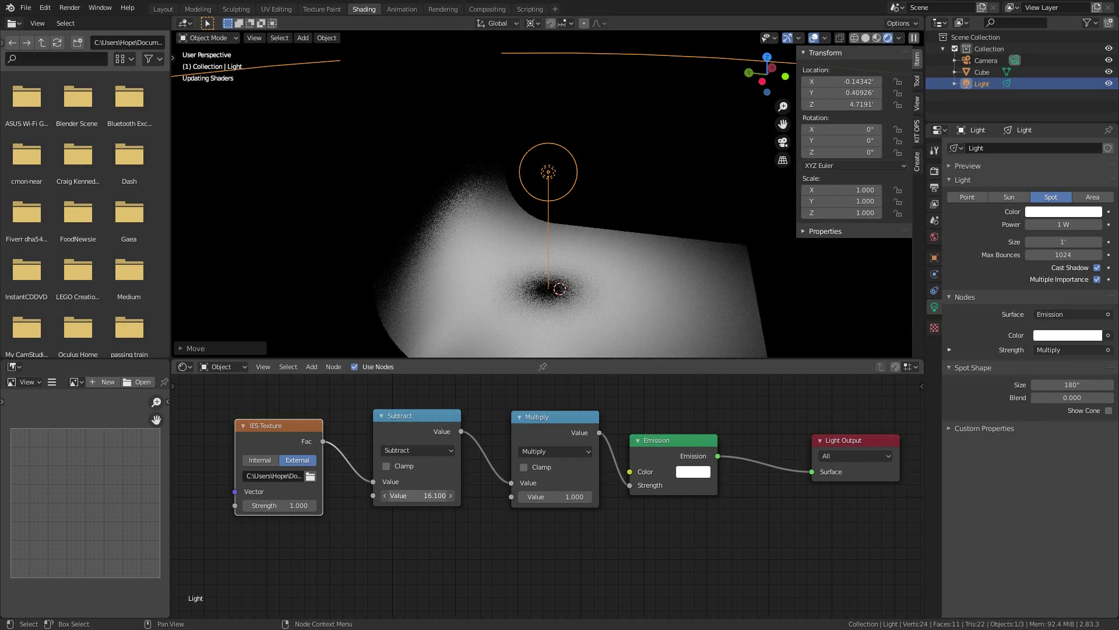
{"action": "scroll", "coordinate": [535, 307], "scroll_direction": "up", "scroll_amount": 3}
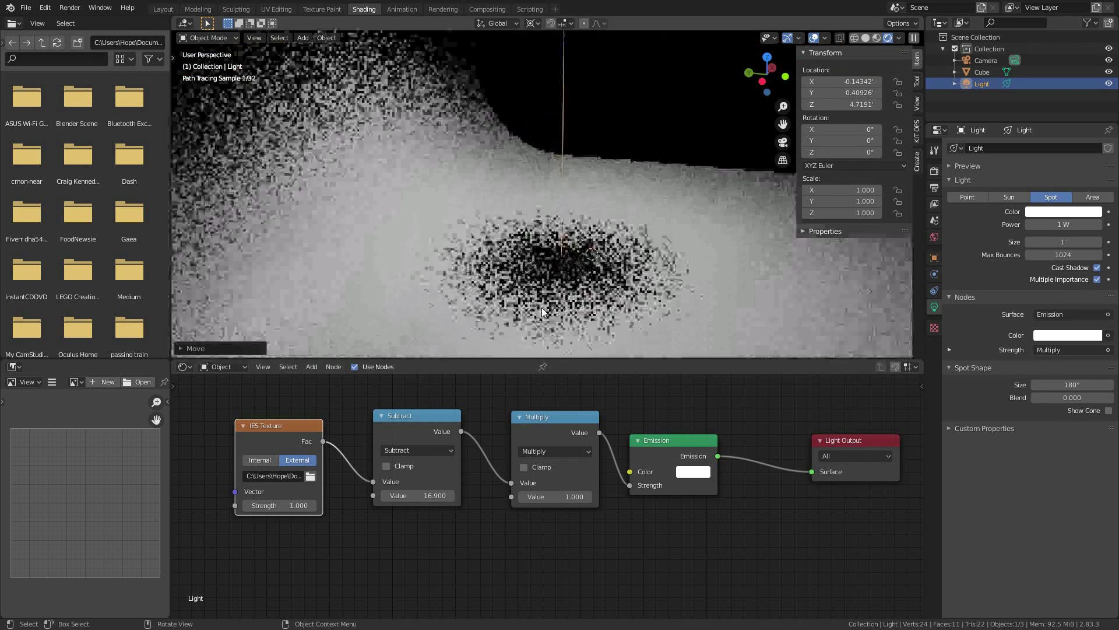
Type 1 into the Subtract node's value, then view the brightened backdrop from above.
{"action": "left_click", "coordinate": [935, 171]}
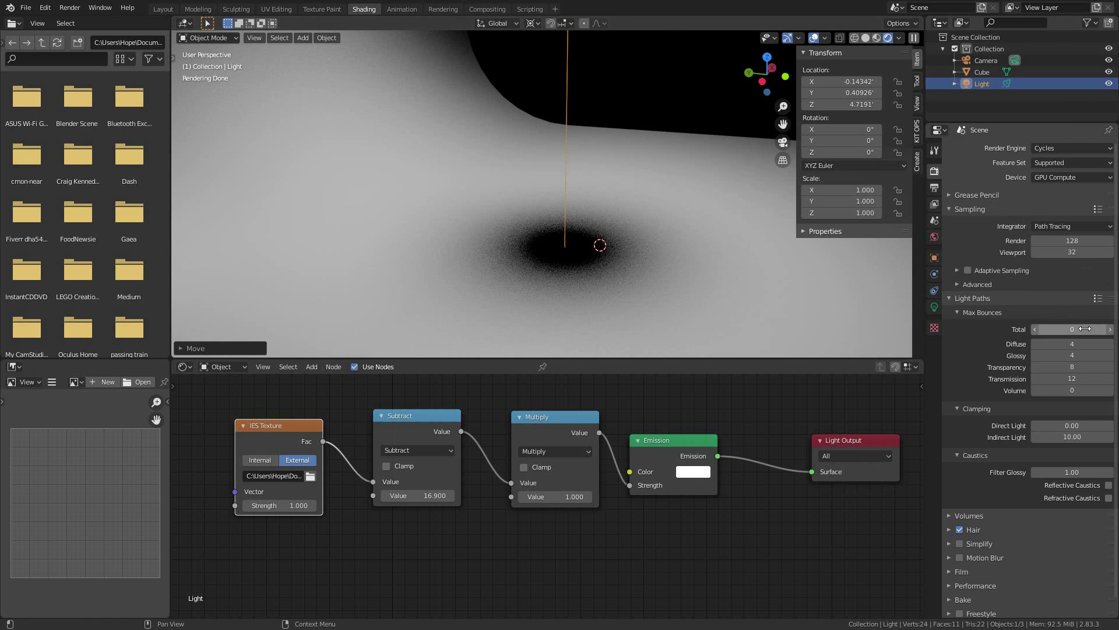
{"action": "scroll", "coordinate": [548, 237], "scroll_direction": "down", "scroll_amount": 3}
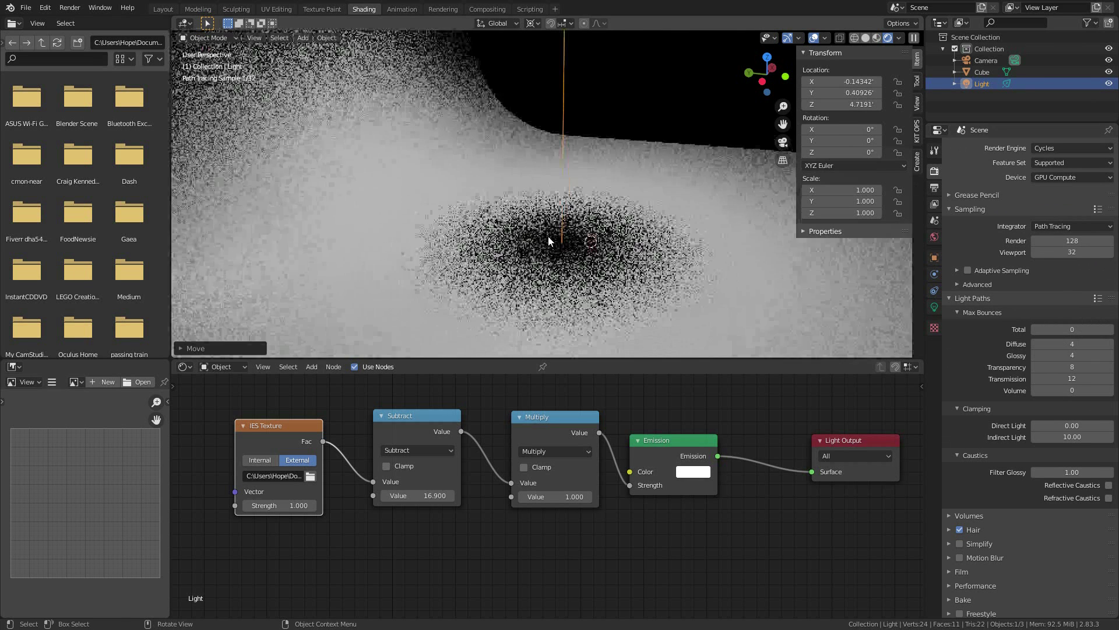
{"action": "left_click", "coordinate": [418, 496]}
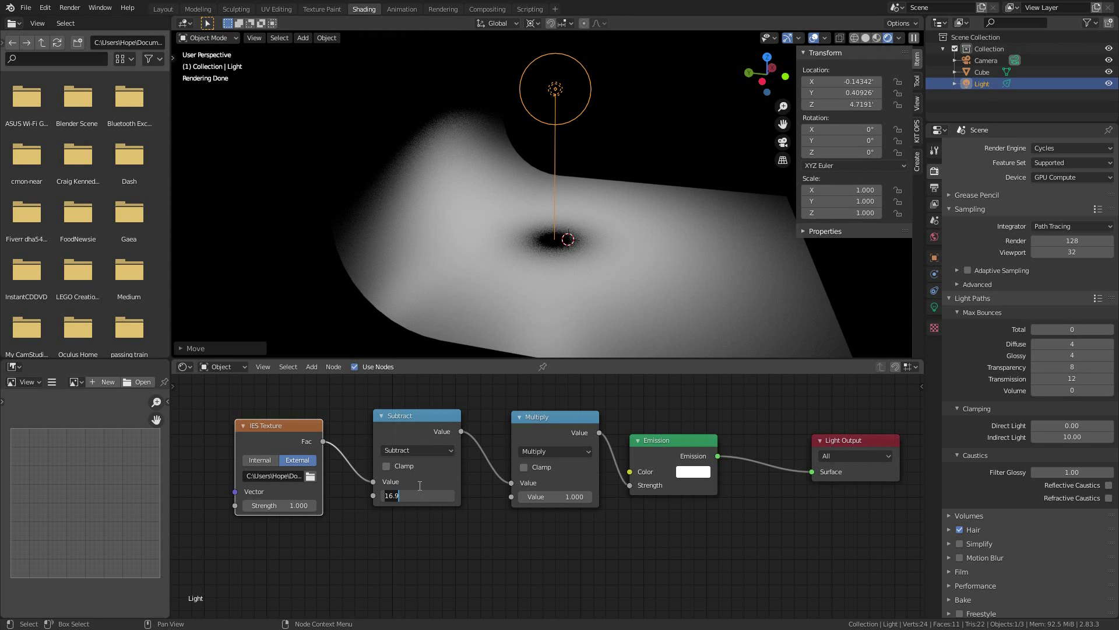
{"action": "type", "text": "1"}
{"action": "key", "text": "Return"}
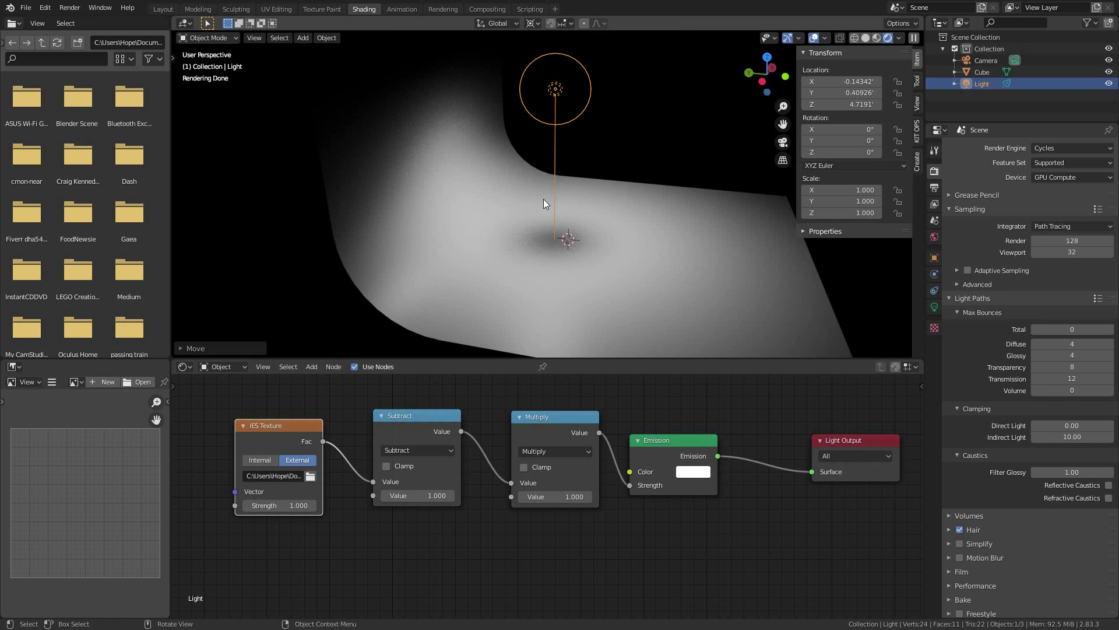
{"action": "middle_click_drag", "start_coordinate": [544, 198], "coordinate": [498, 224]}
{"action": "scroll", "coordinate": [508, 227], "scroll_direction": "down", "scroll_amount": 4}
{"action": "scroll", "coordinate": [509, 226], "scroll_direction": "up", "scroll_amount": 5}
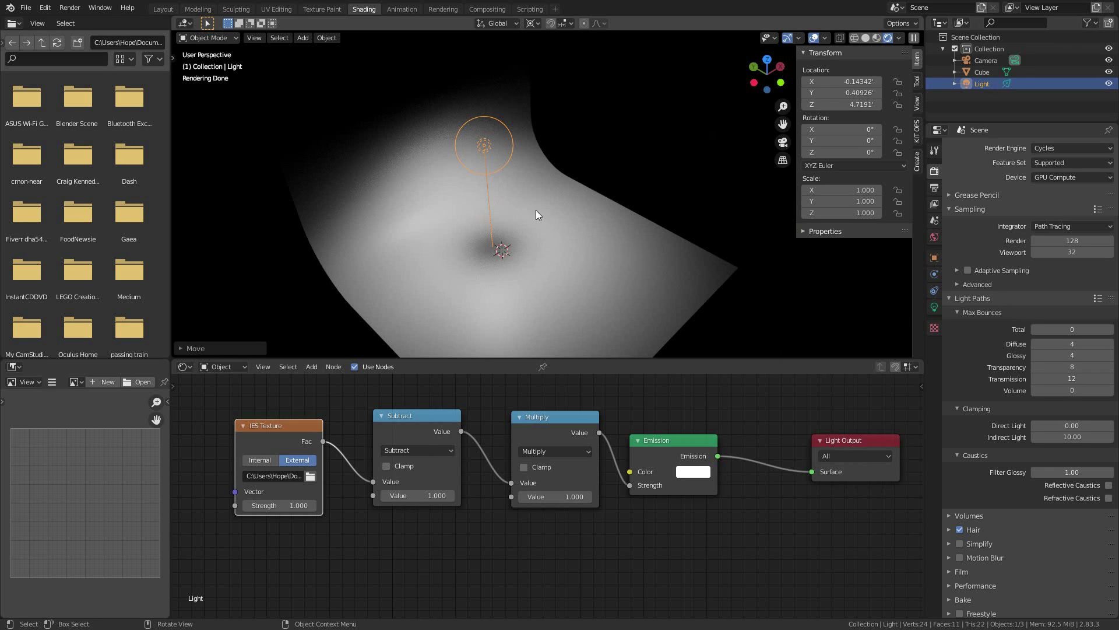
{"action": "scroll", "coordinate": [502, 245], "scroll_direction": "up", "scroll_amount": 3}
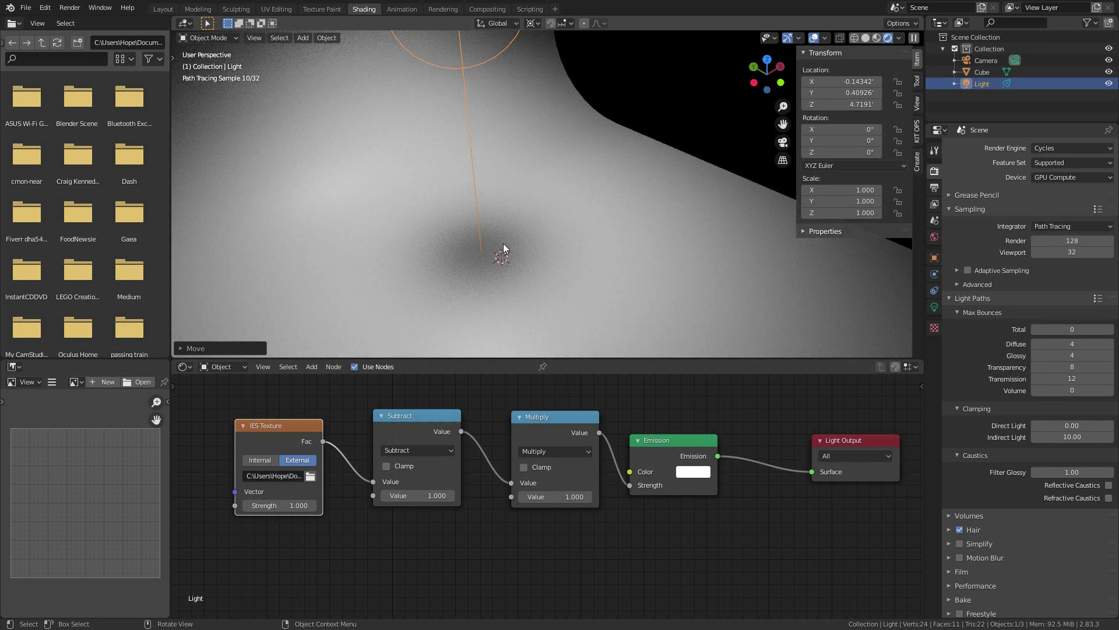
{"action": "scroll", "coordinate": [502, 245], "scroll_direction": "down", "scroll_amount": 1}
{"action": "mouse_move", "coordinate": [503, 247]}
{"action": "middle_mouse_down"}
{"action": "mouse_move", "coordinate": [526, 254]}
{"action": "mouse_move", "coordinate": [502, 261]}
{"action": "middle_mouse_up"}
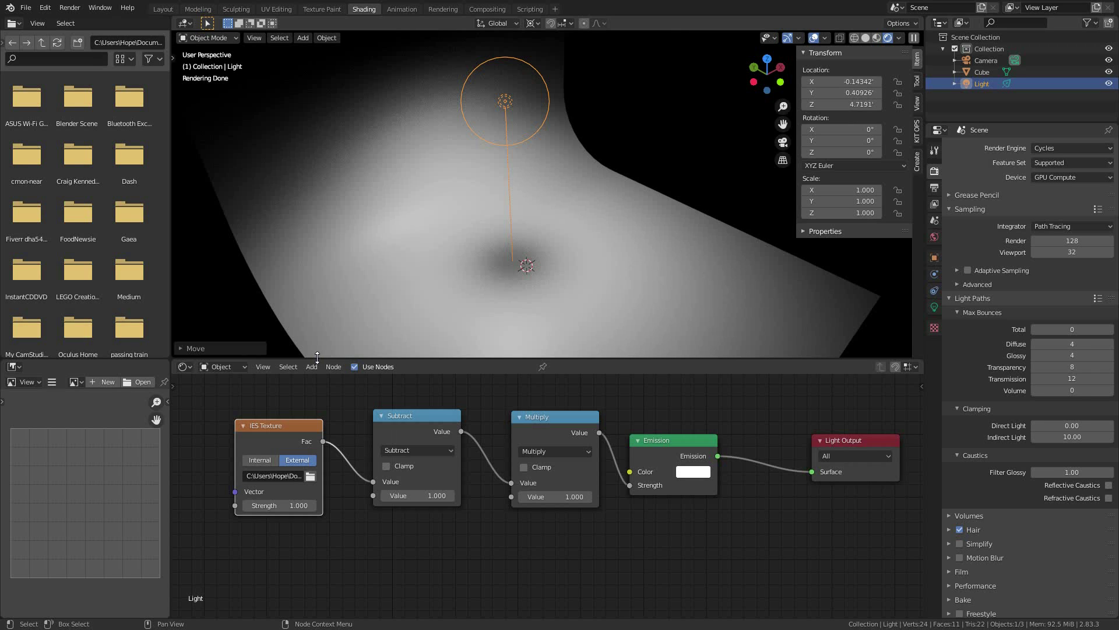
{"action": "mouse_move", "coordinate": [513, 263]}
{"action": "middle_mouse_down"}
{"action": "mouse_move", "coordinate": [544, 265]}
{"action": "mouse_move", "coordinate": [520, 268]}
{"action": "mouse_move", "coordinate": [510, 251]}
{"action": "mouse_move", "coordinate": [516, 262]}
{"action": "middle_mouse_up"}
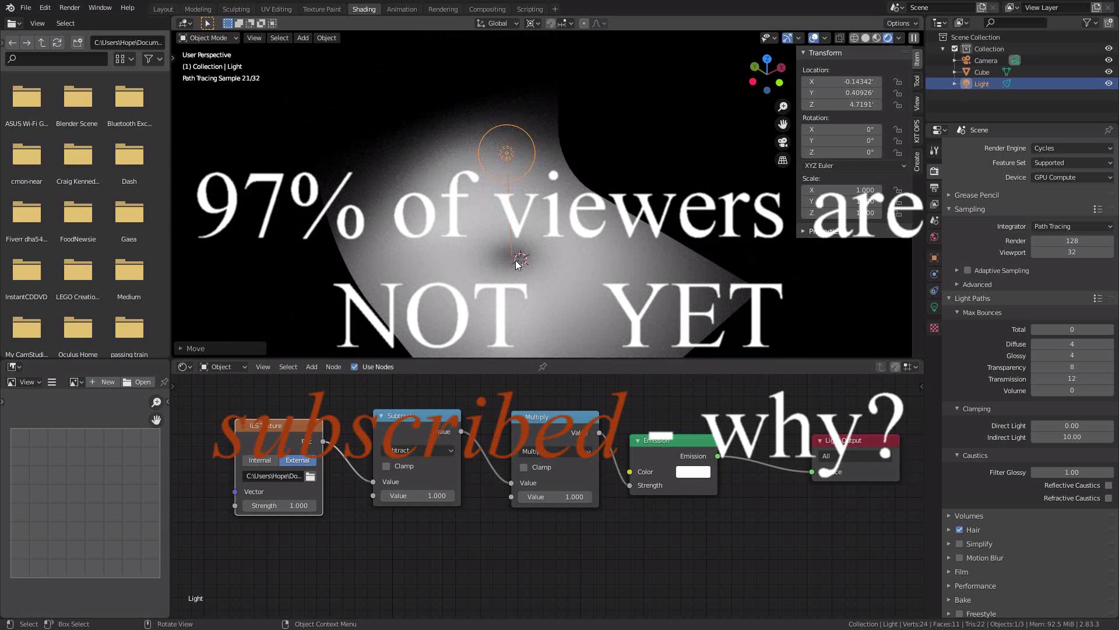
Set the Multiply node's value to 0.8.
{"action": "left_click", "coordinate": [540, 496]}
{"action": "type", "text": "2.9"}
{"action": "key", "text": "Return"}
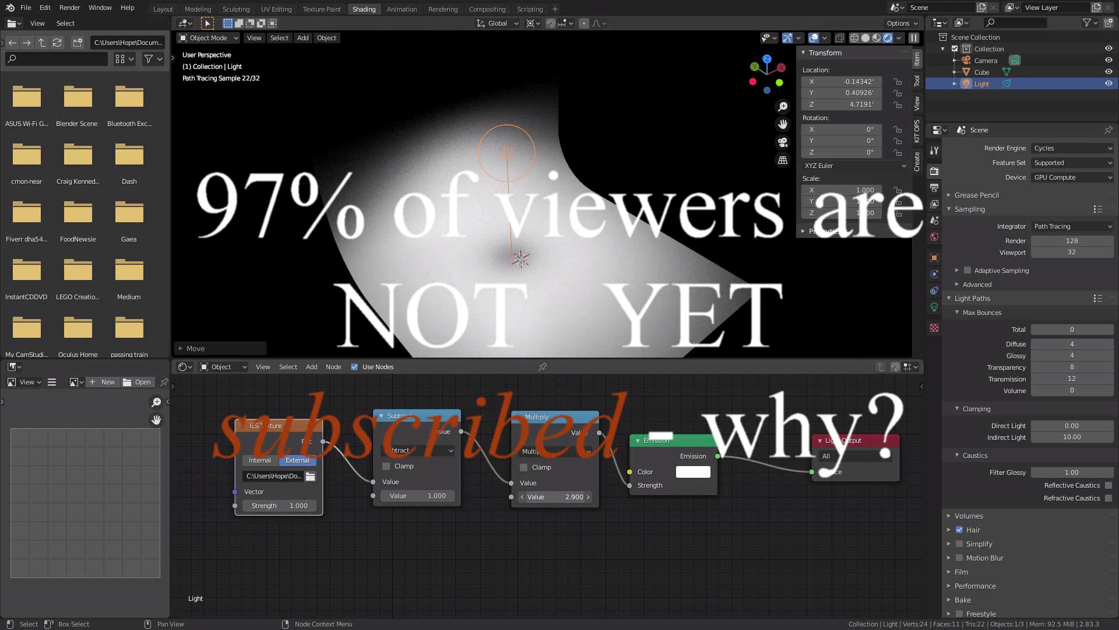
{"action": "left_click_drag", "start_coordinate": [555, 496], "coordinate": [501, 496]}
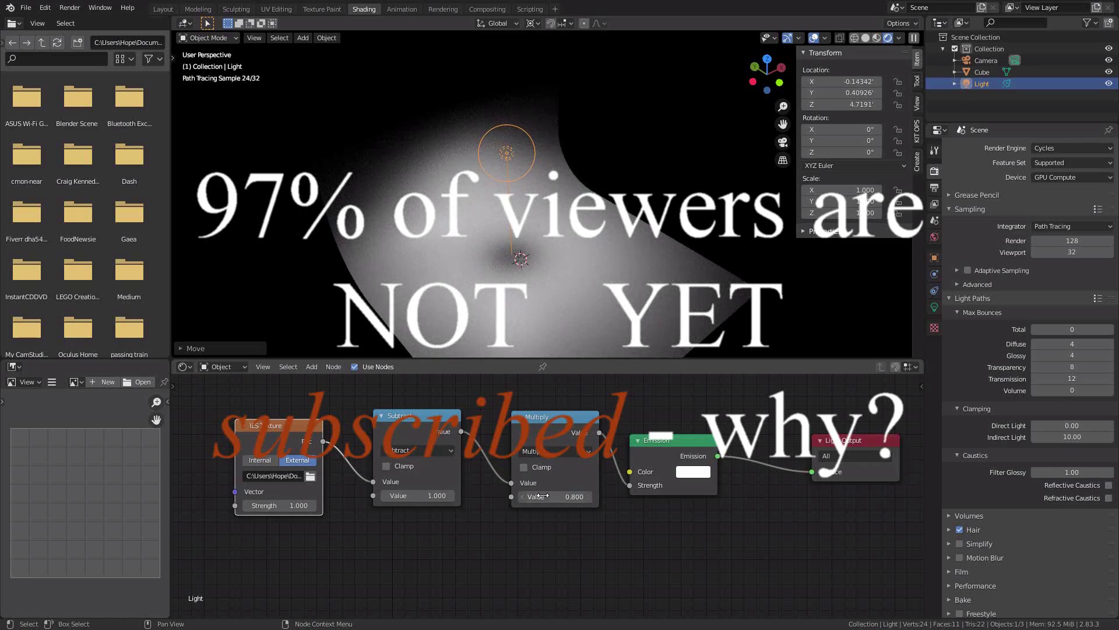
Move the spot light along Y to 3.6.
{"action": "key", "text": "g"}
{"action": "key", "text": "y"}
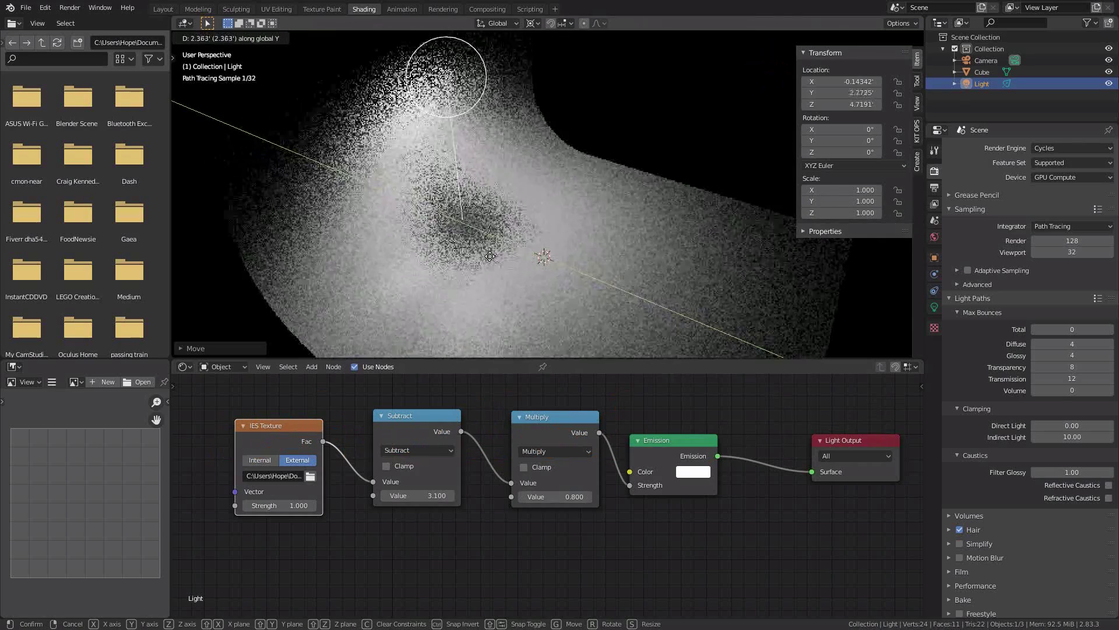
{"action": "left_click", "coordinate": [471, 258]}
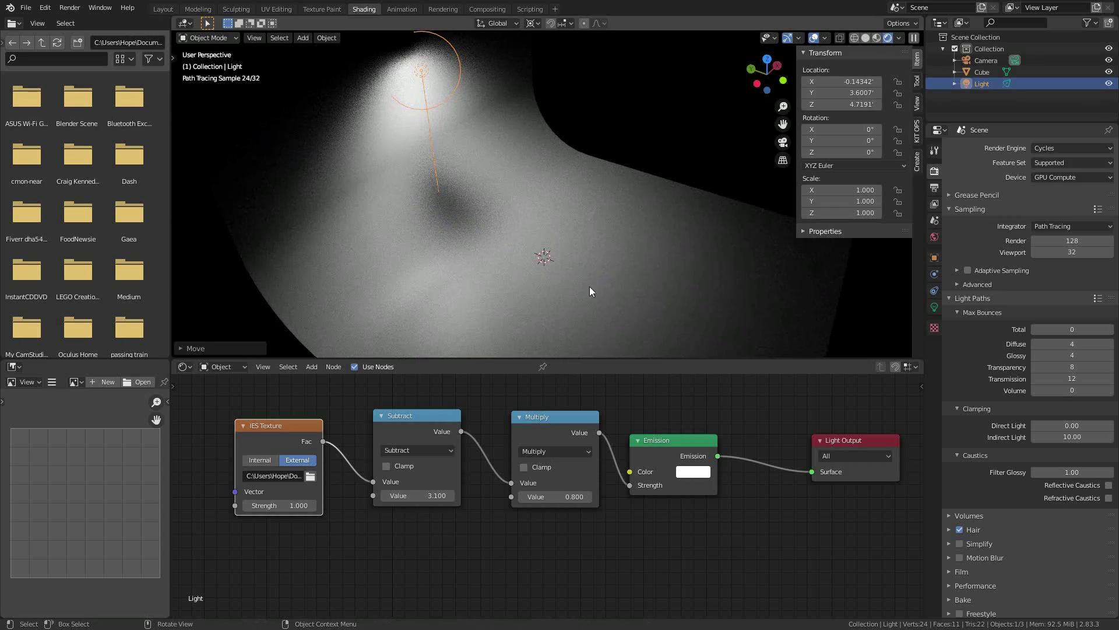
{"action": "middle_click_drag", "start_coordinate": [590, 290], "coordinate": [589, 265]}
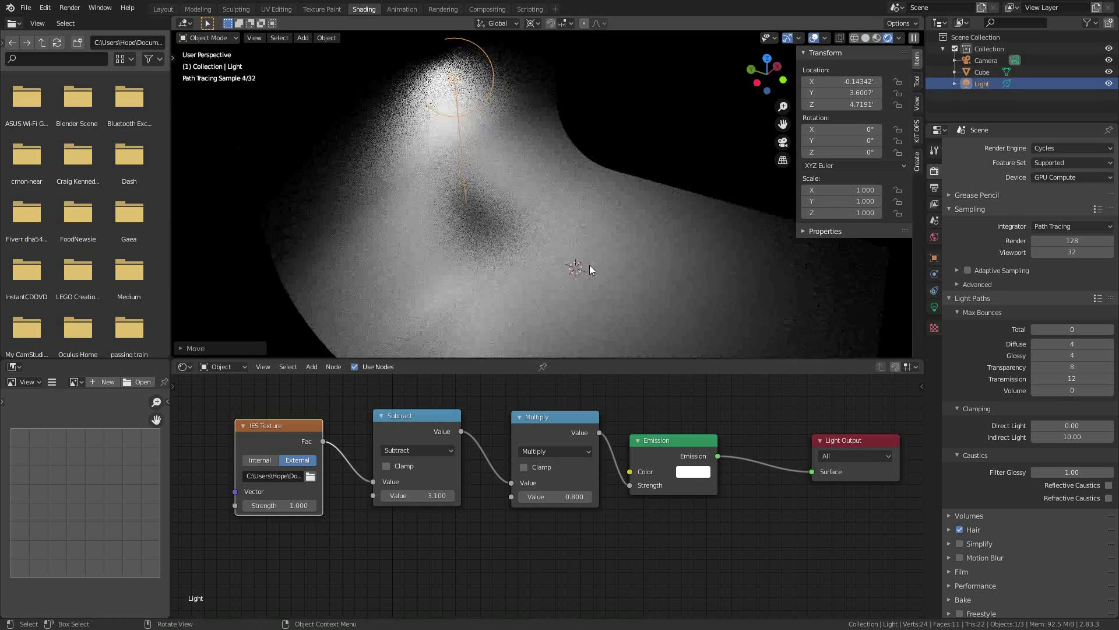
Load ThreeLobeUmbrella.ies from the Three_Lobe_Umbrella.rma folder as the IES texture.
{"action": "left_click", "coordinate": [310, 475]}
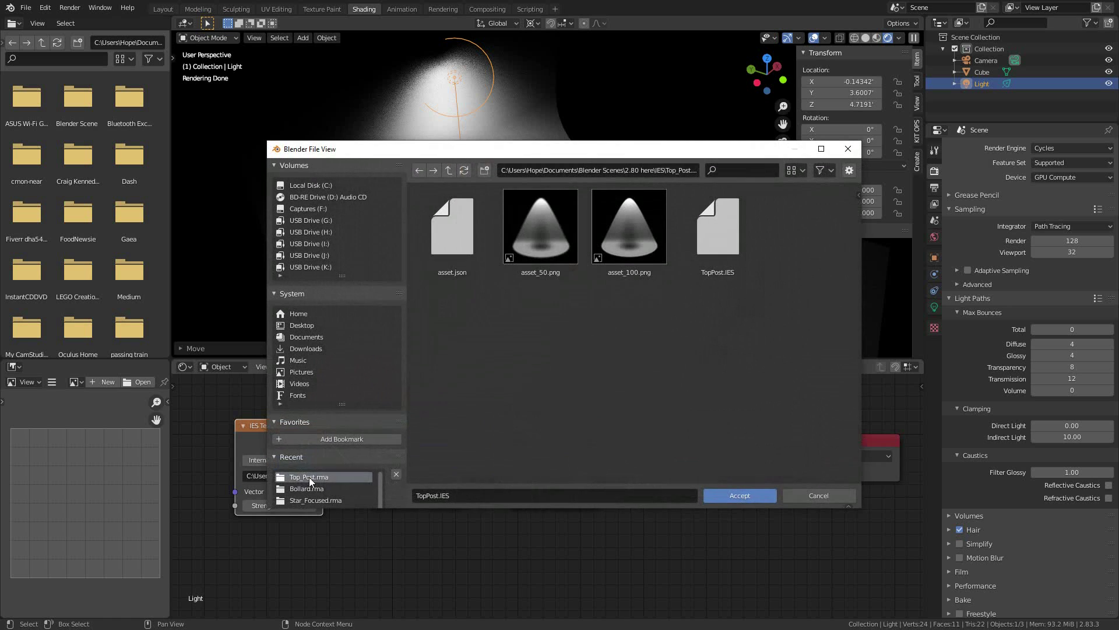
{"action": "left_click", "coordinate": [447, 171]}
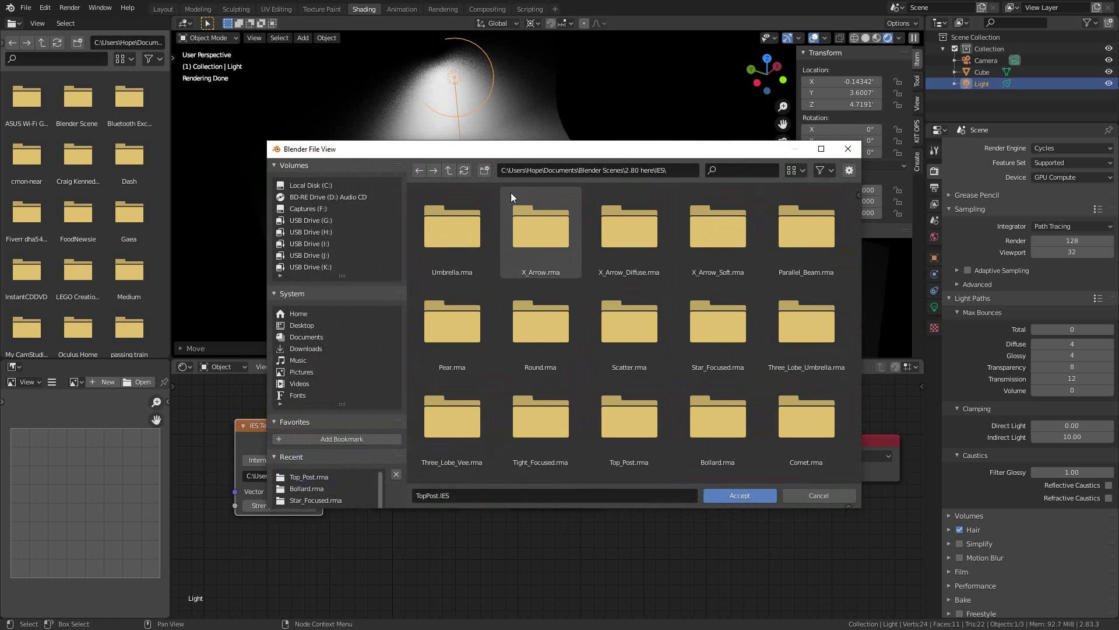
{"action": "double_click", "coordinate": [795, 342]}
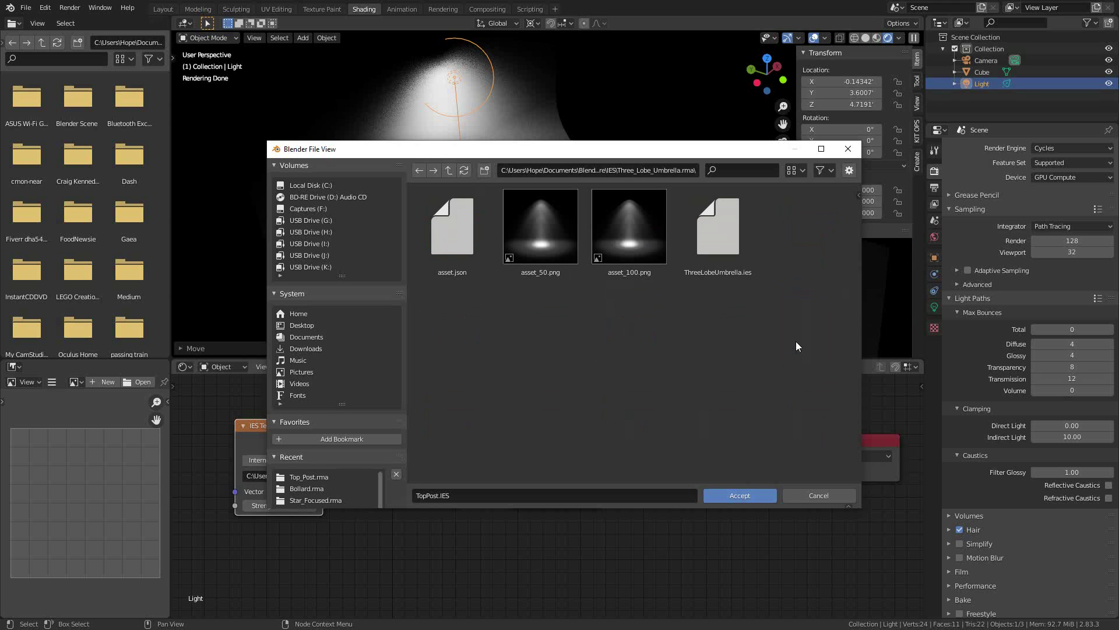
{"action": "double_click", "coordinate": [712, 235]}
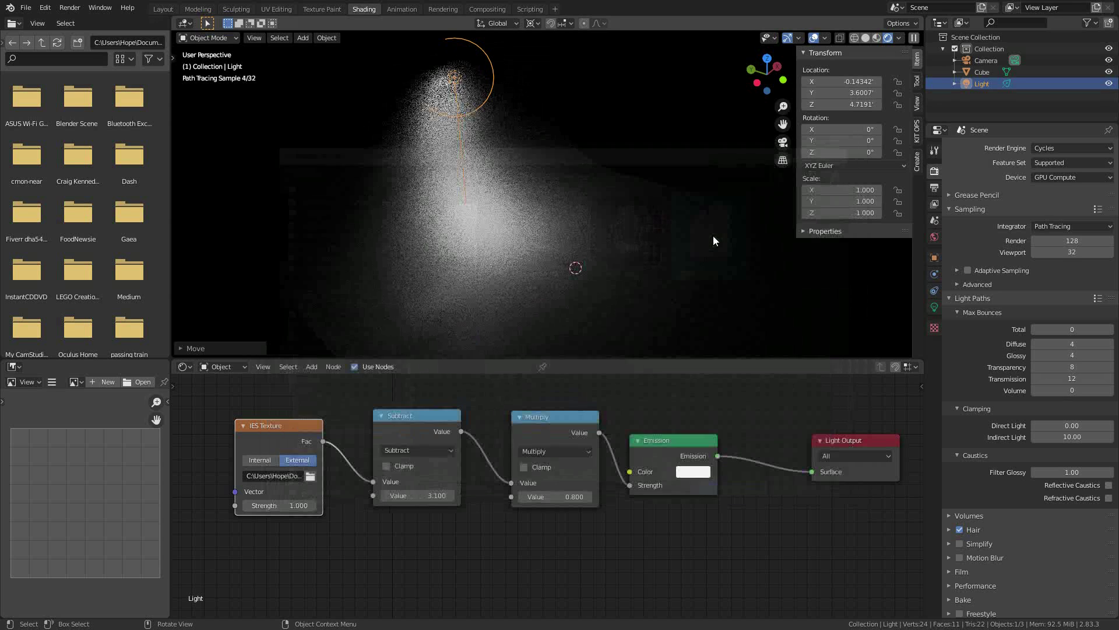
Shift the spot light slightly further along Y to 3.704.
{"action": "key", "text": "g"}
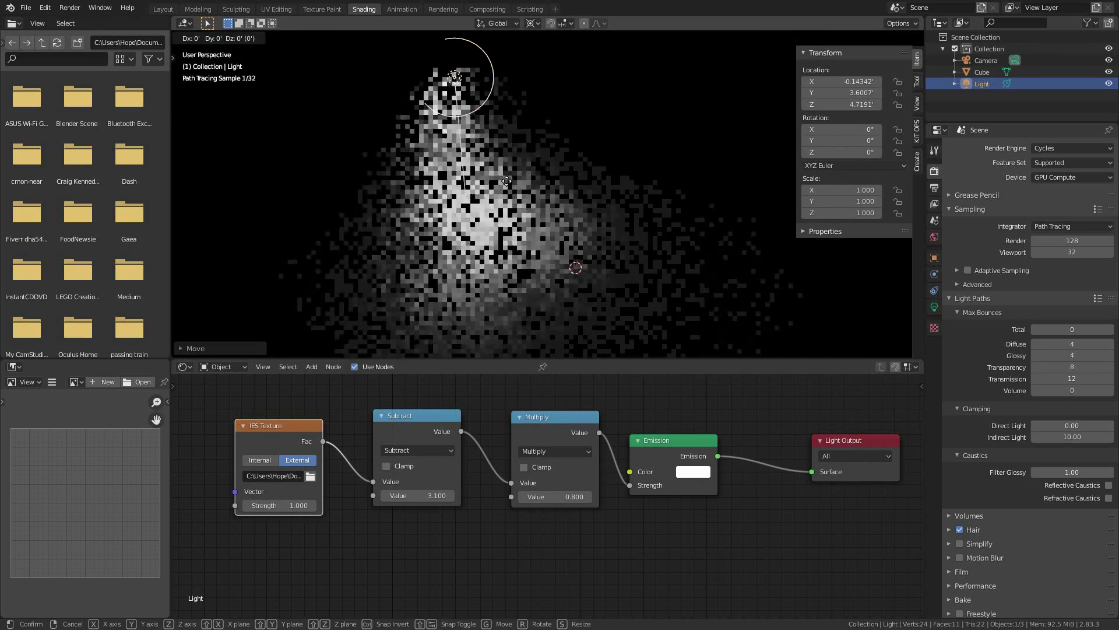
{"action": "key", "text": "y"}
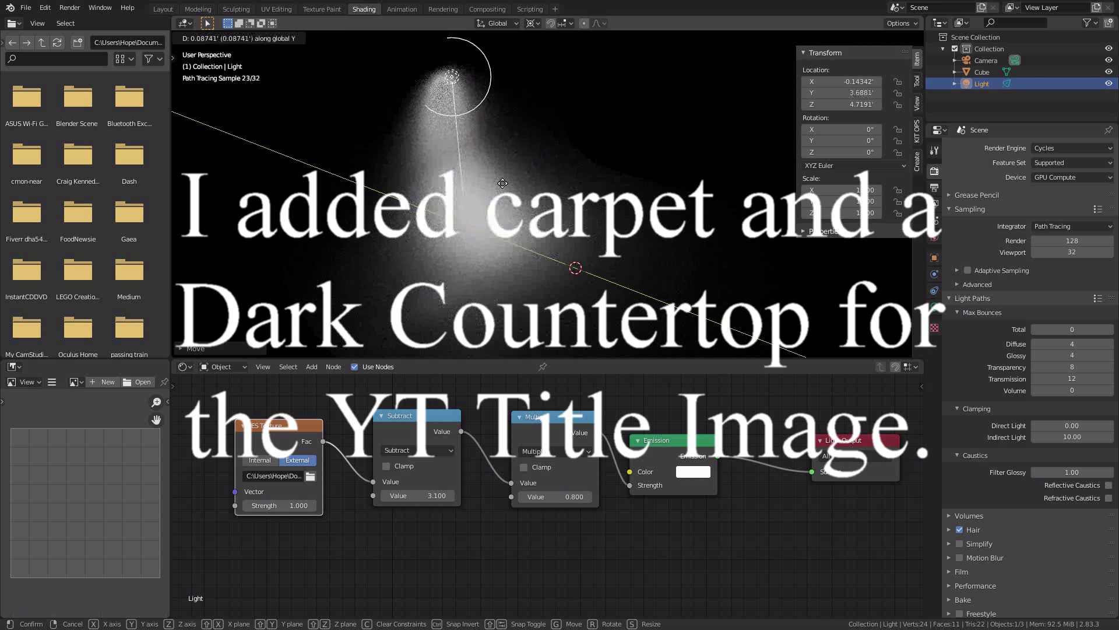
{"action": "left_click", "coordinate": [502, 183]}
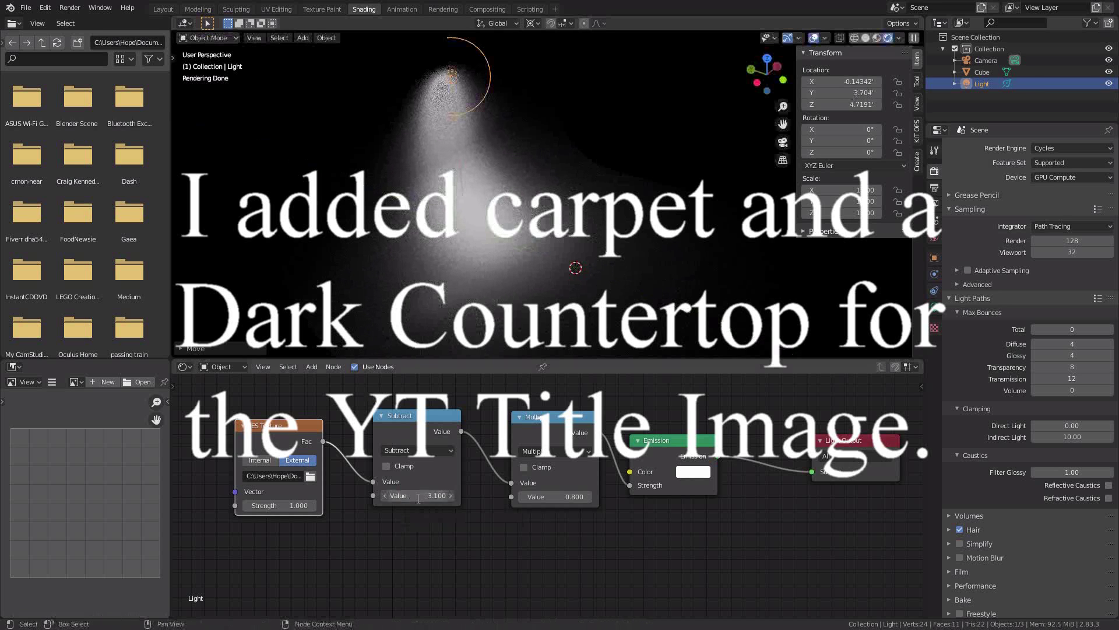